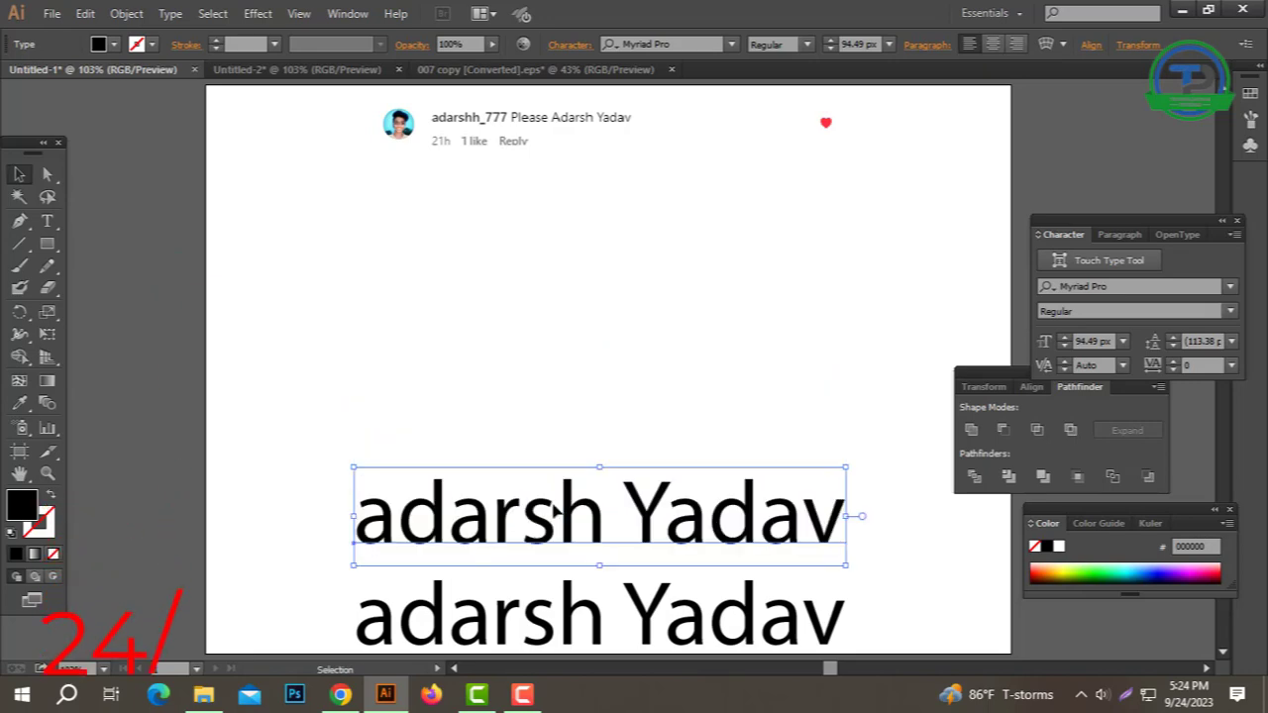
Step: Delete the duplicate name text and draw a roughly 192.233 pt square above the remaining line
key(Delete)
click(47, 247)
drag(50, 250, 219, 259)
drag(562, 385, 622, 290)
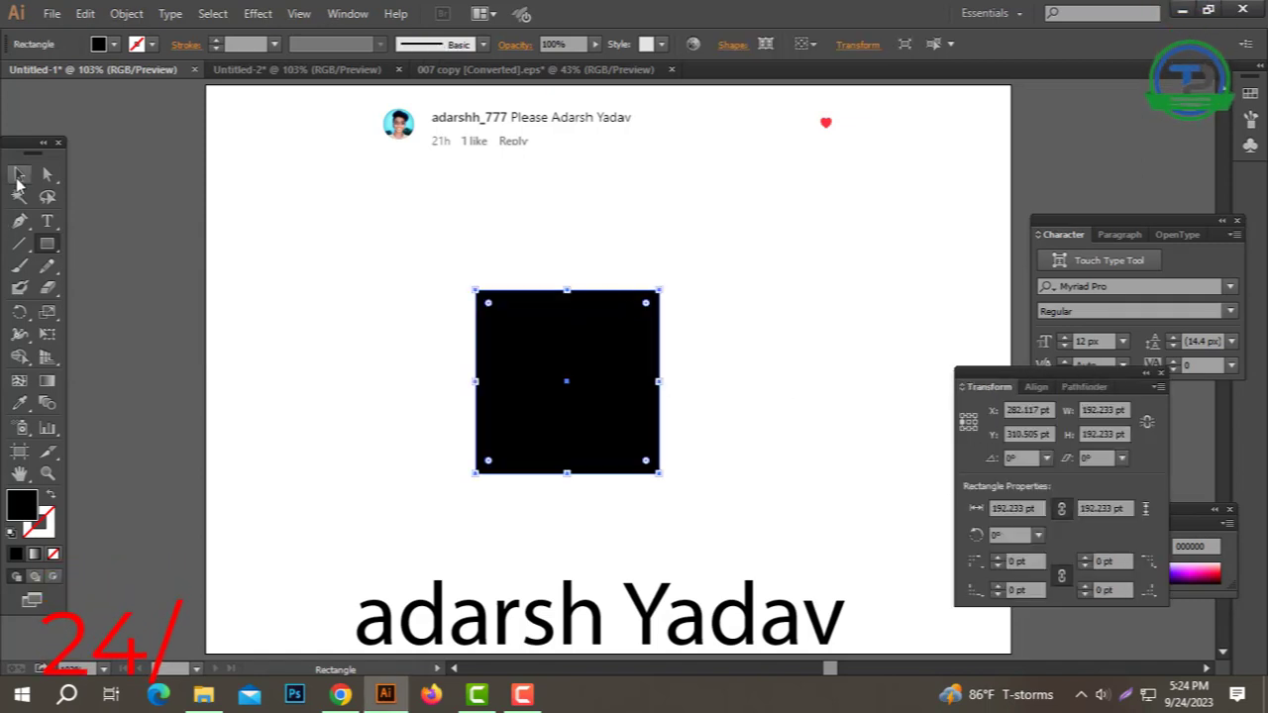
Step: Rotate the square 45° into a diamond and scale a smaller diamond inside it
click(18, 176)
drag(668, 278, 702, 408)
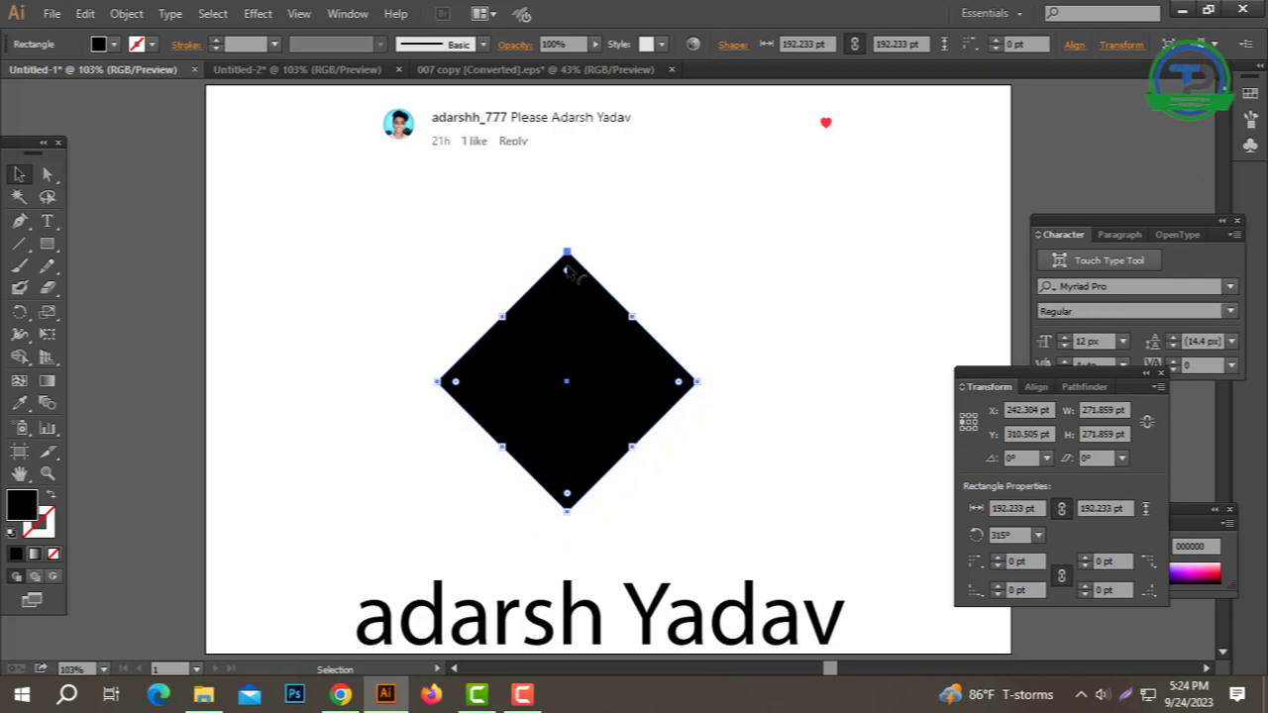
drag(568, 248, 568, 279)
Step: Cut the inner diamond out of the outer one with Pathfinder Minus Front
drag(723, 277, 515, 404)
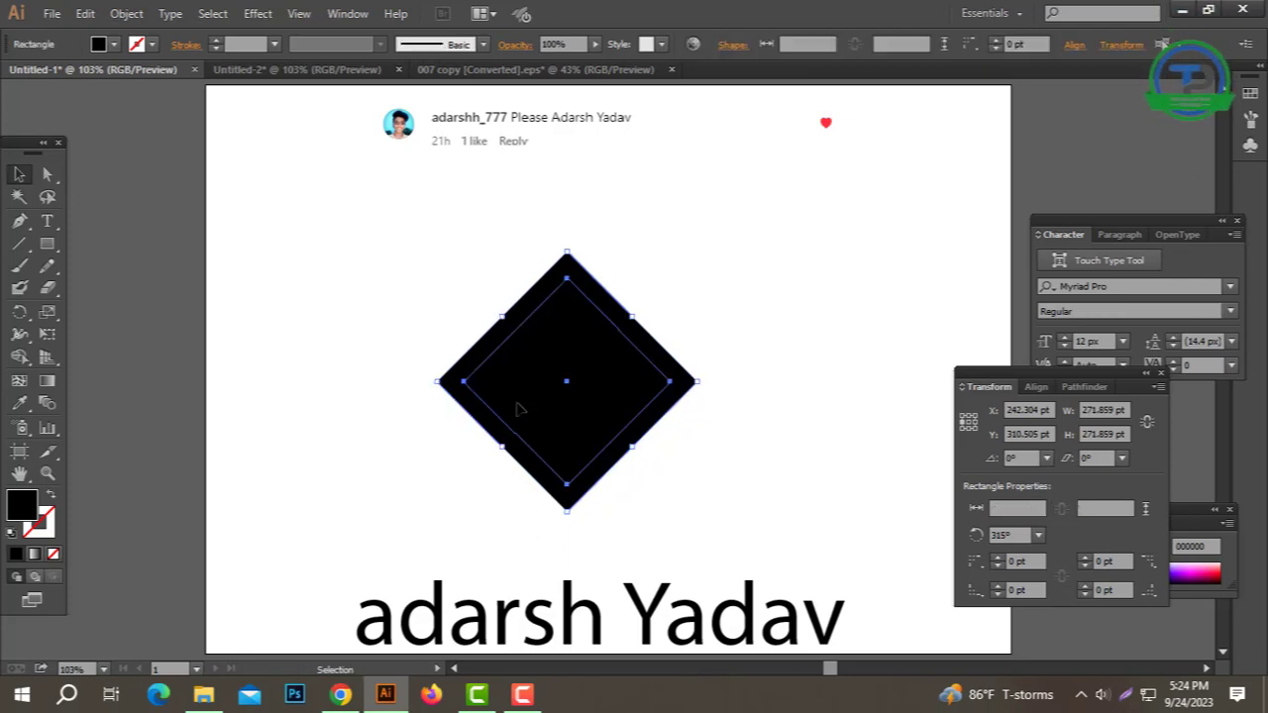
click(1085, 386)
drag(1100, 374, 1152, 87)
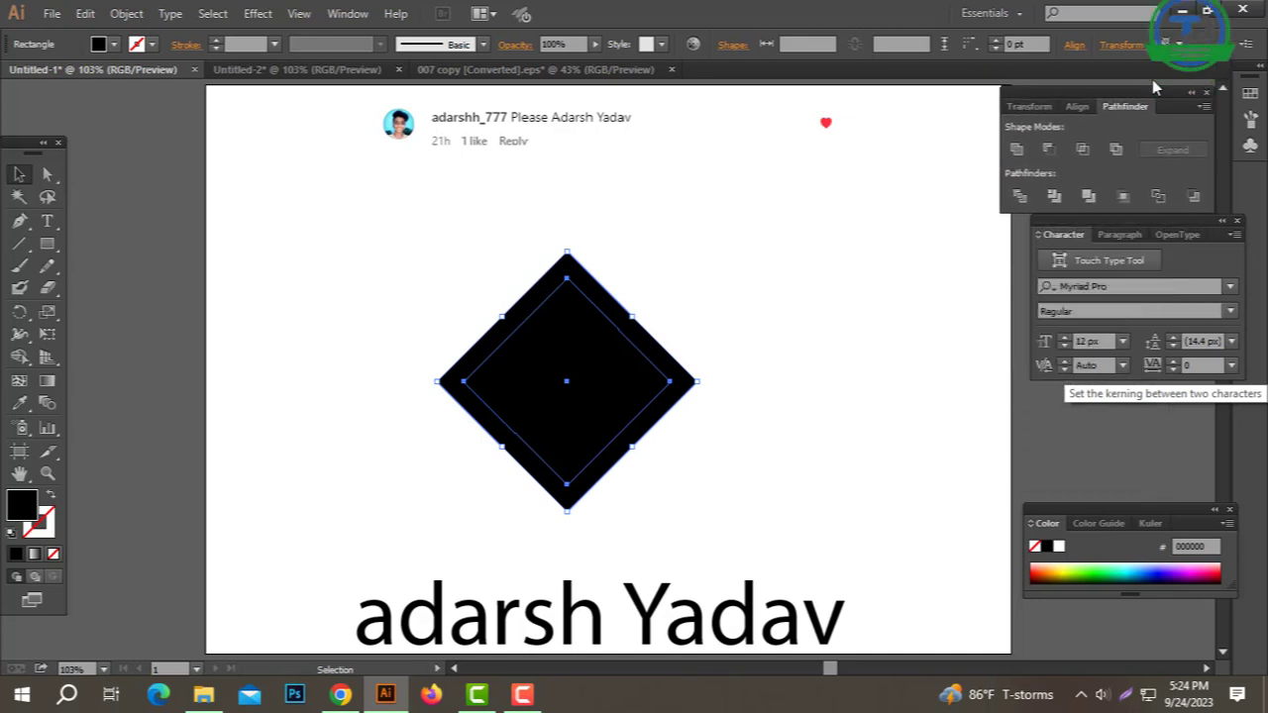
click(1048, 148)
click(755, 365)
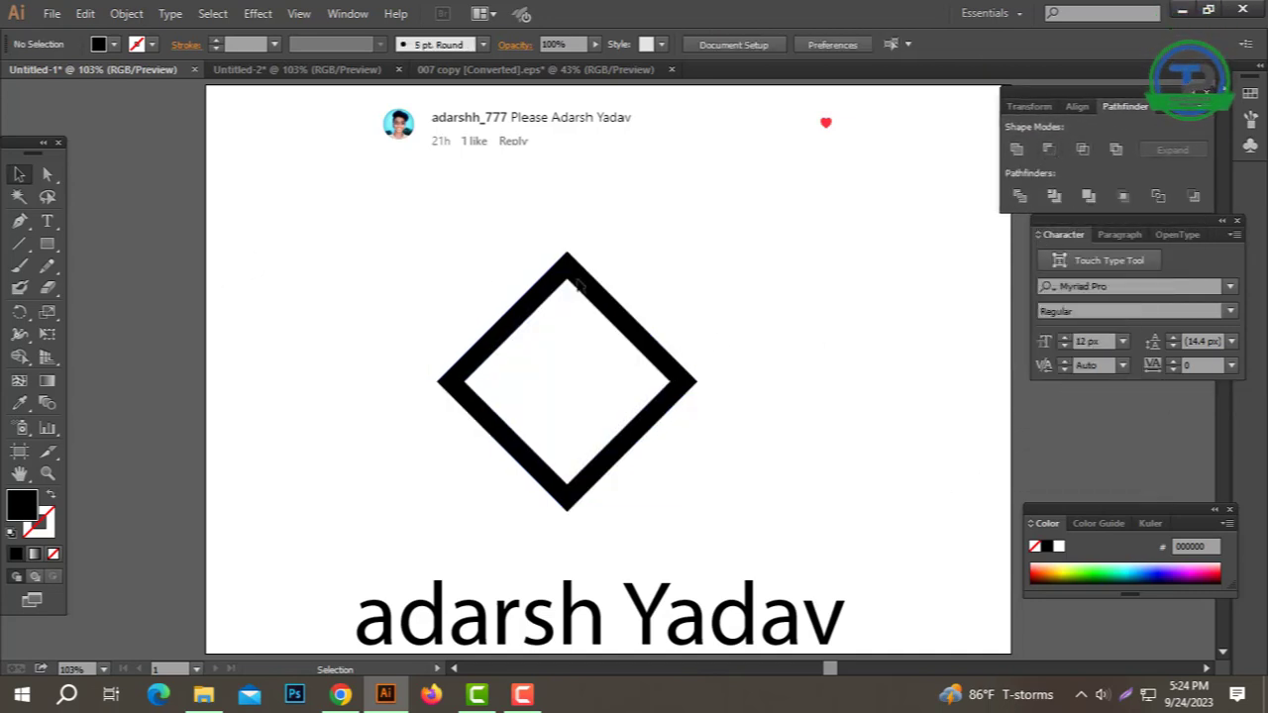
Step: Alt-drag a copy of the hollow diamond straight upward
click(607, 416)
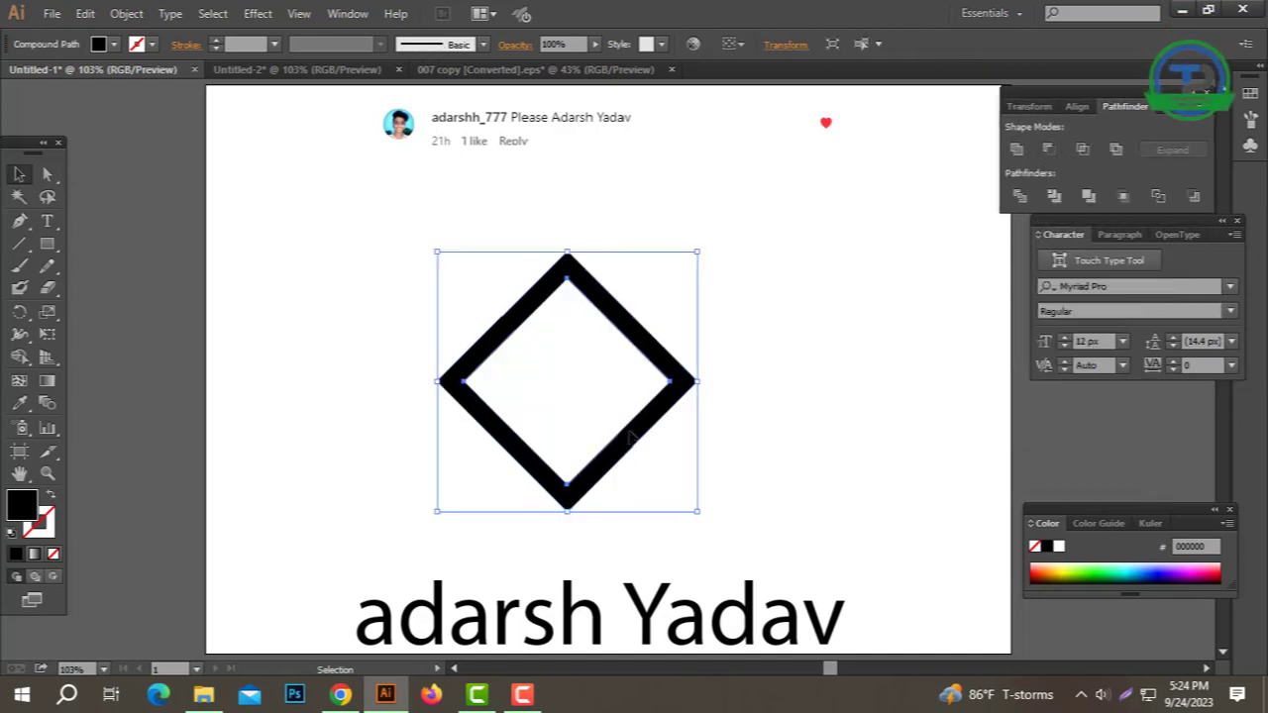
key(a)
key(v)
drag(629, 439, 628, 387)
Step: Place the diamond copy overlapping above the original and draw a tall vertical bar through both
click(722, 437)
drag(723, 437, 715, 370)
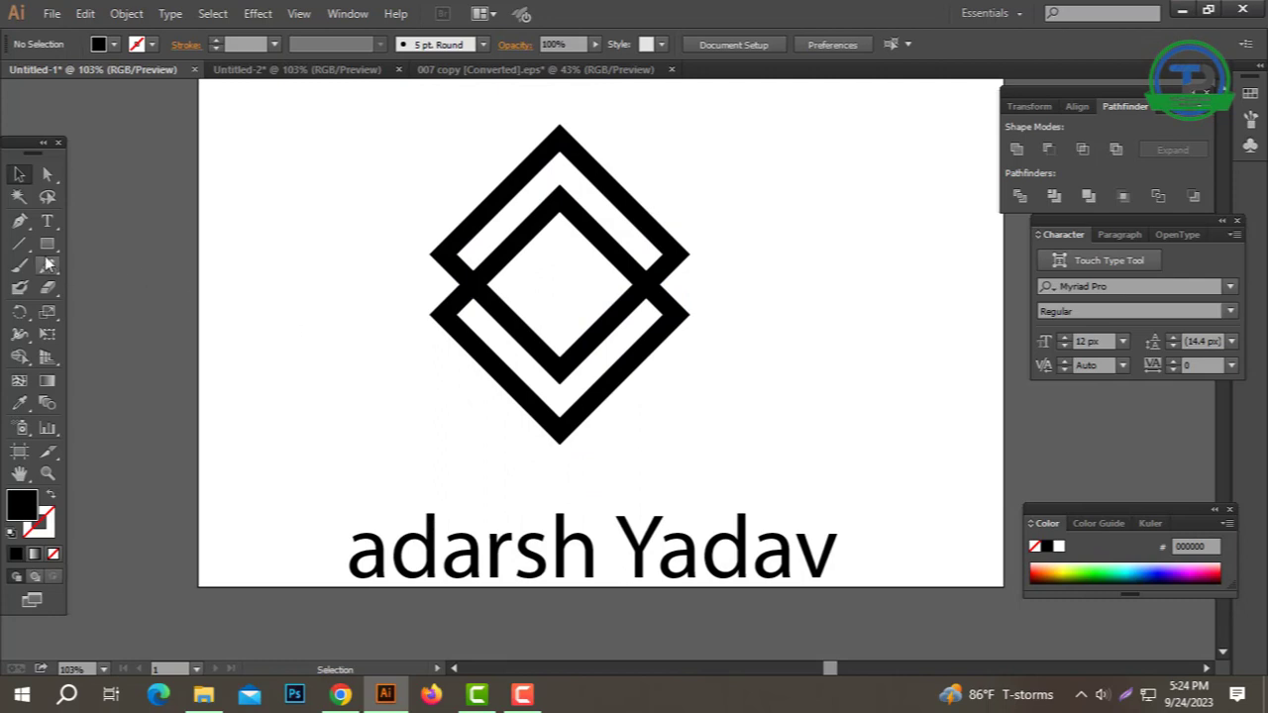
drag(47, 254, 94, 245)
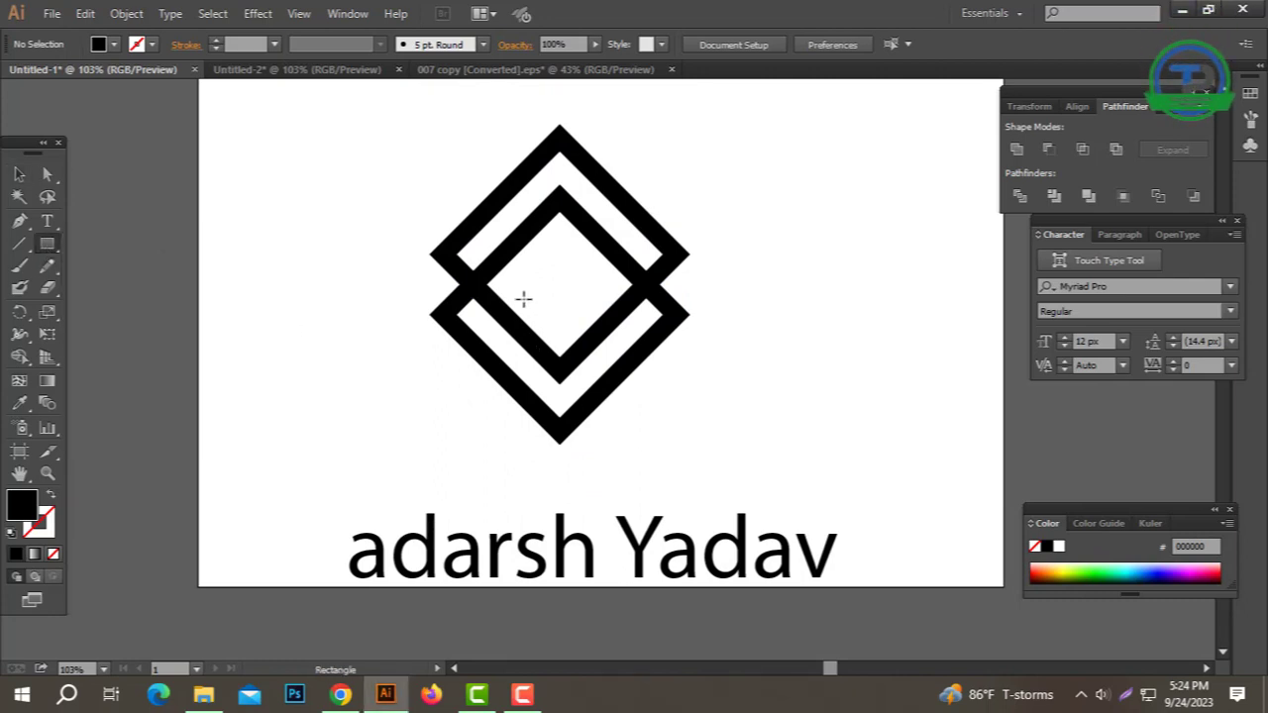
drag(545, 492, 543, 493)
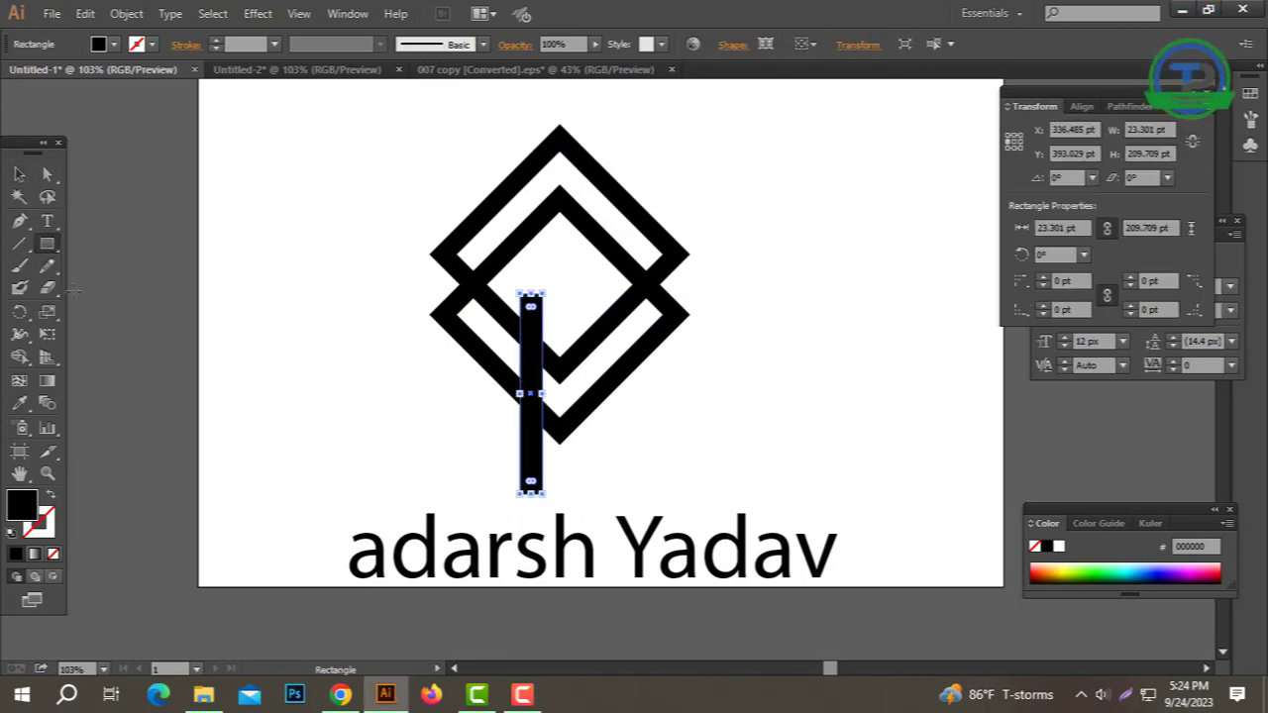
click(22, 177)
click(572, 432)
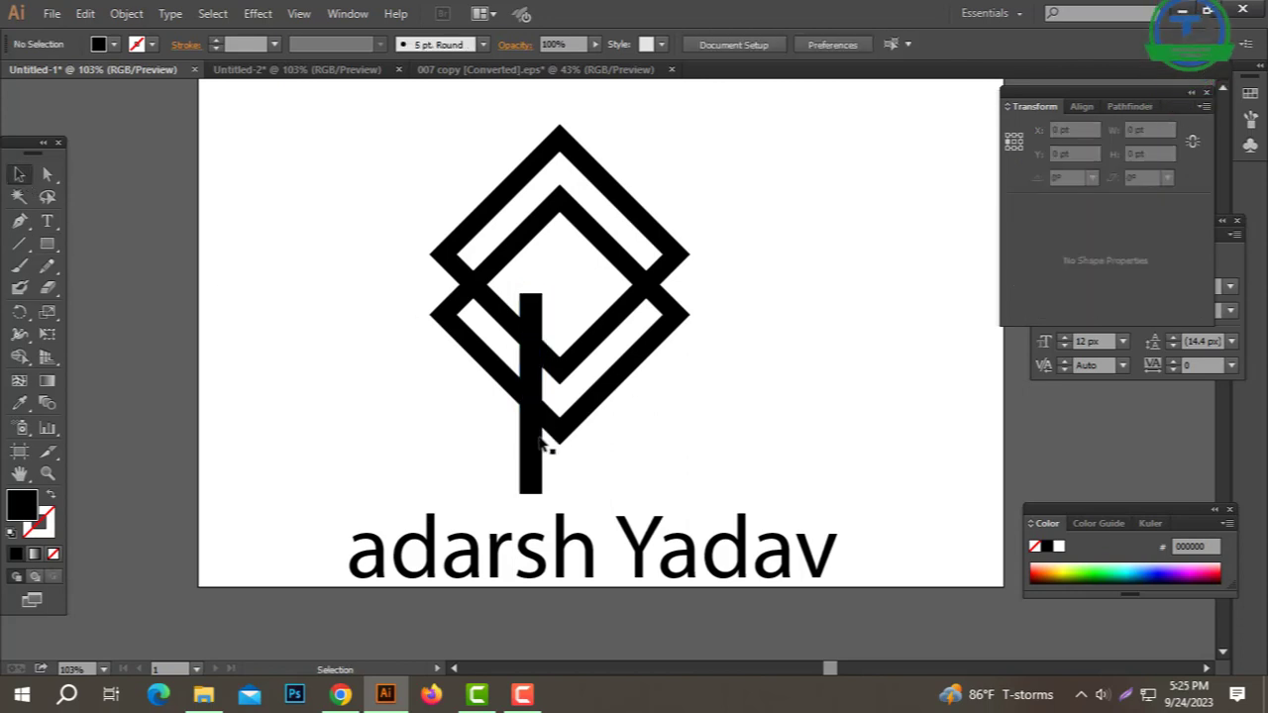
click(533, 446)
drag(640, 408, 647, 475)
click(828, 246)
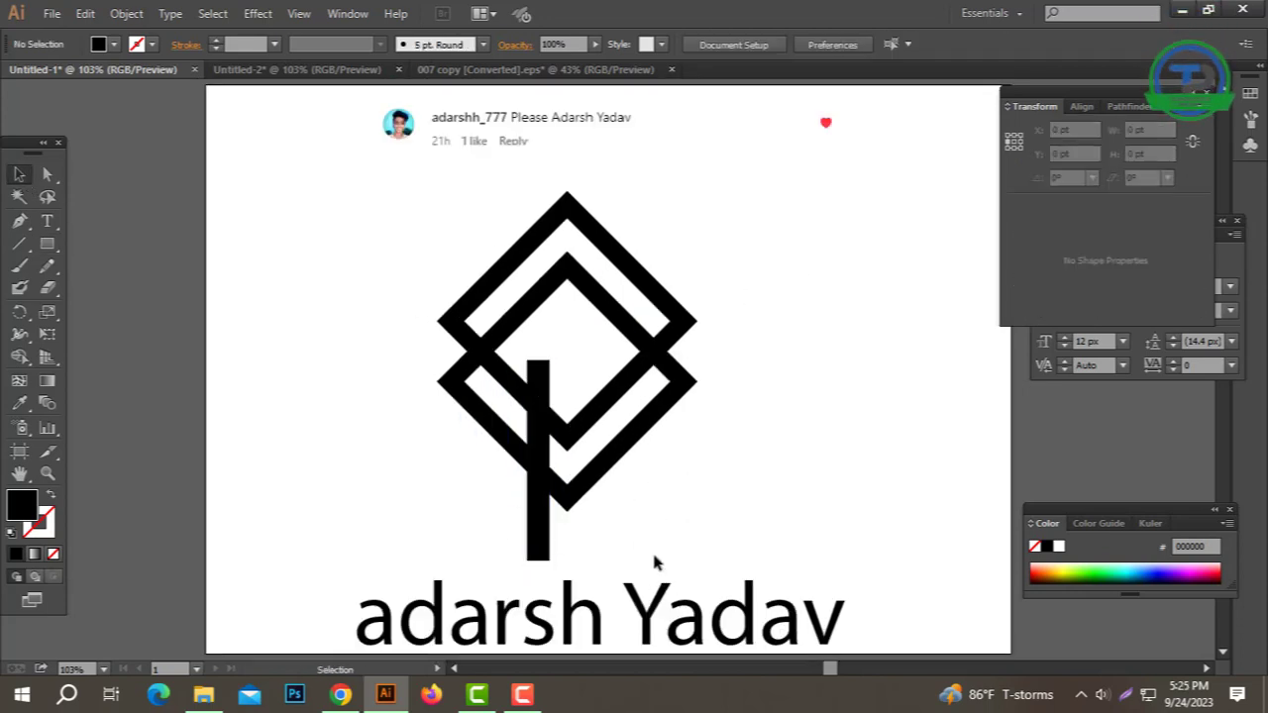
drag(775, 308, 476, 458)
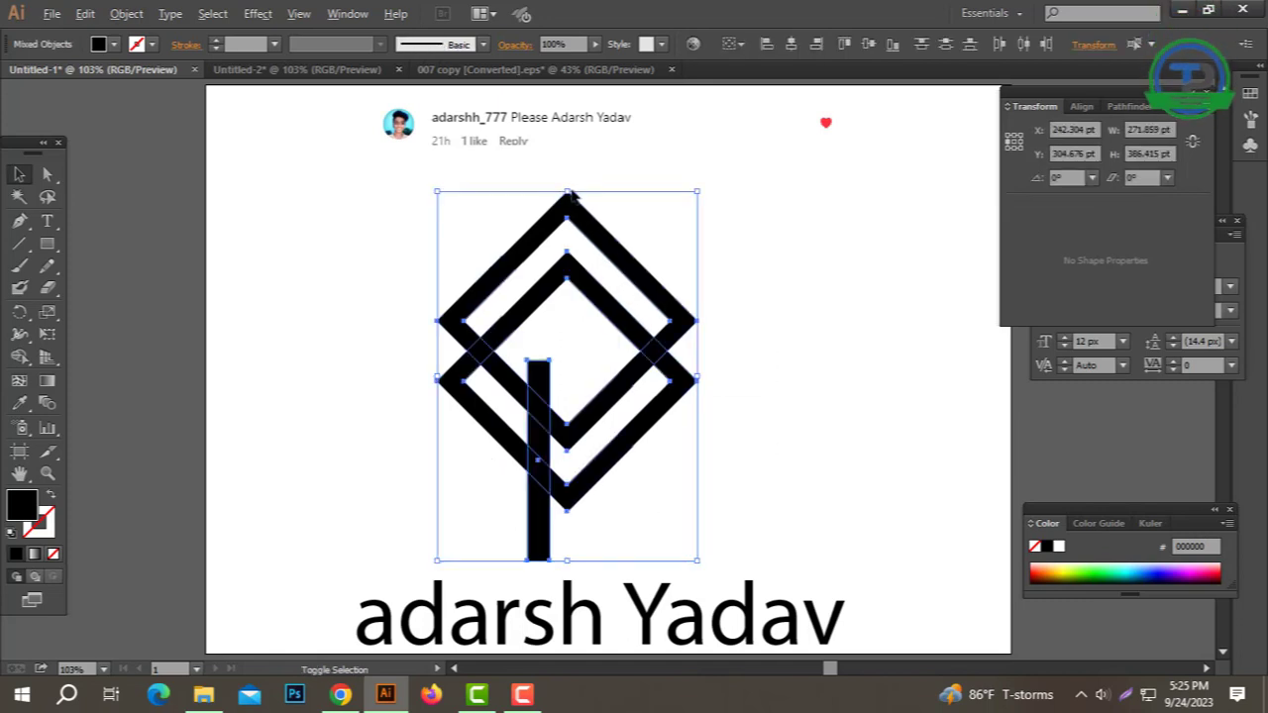
drag(567, 191, 580, 160)
click(683, 213)
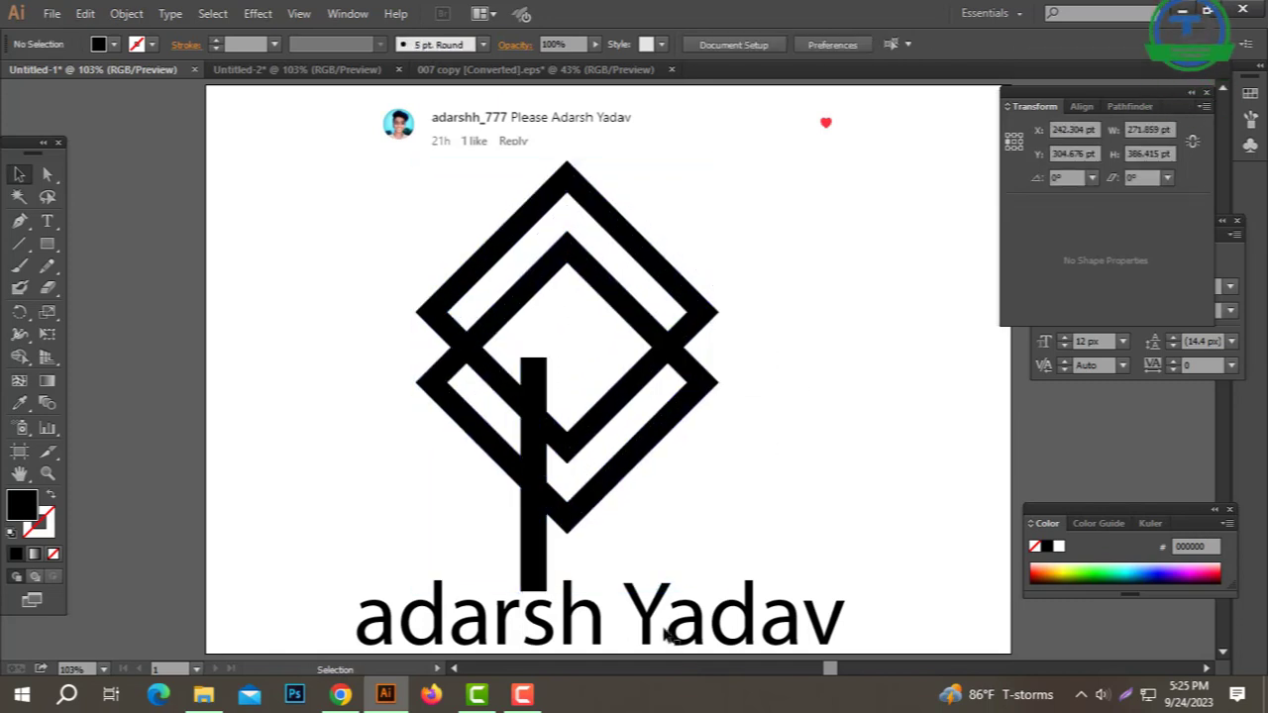
click(590, 612)
drag(604, 570, 604, 610)
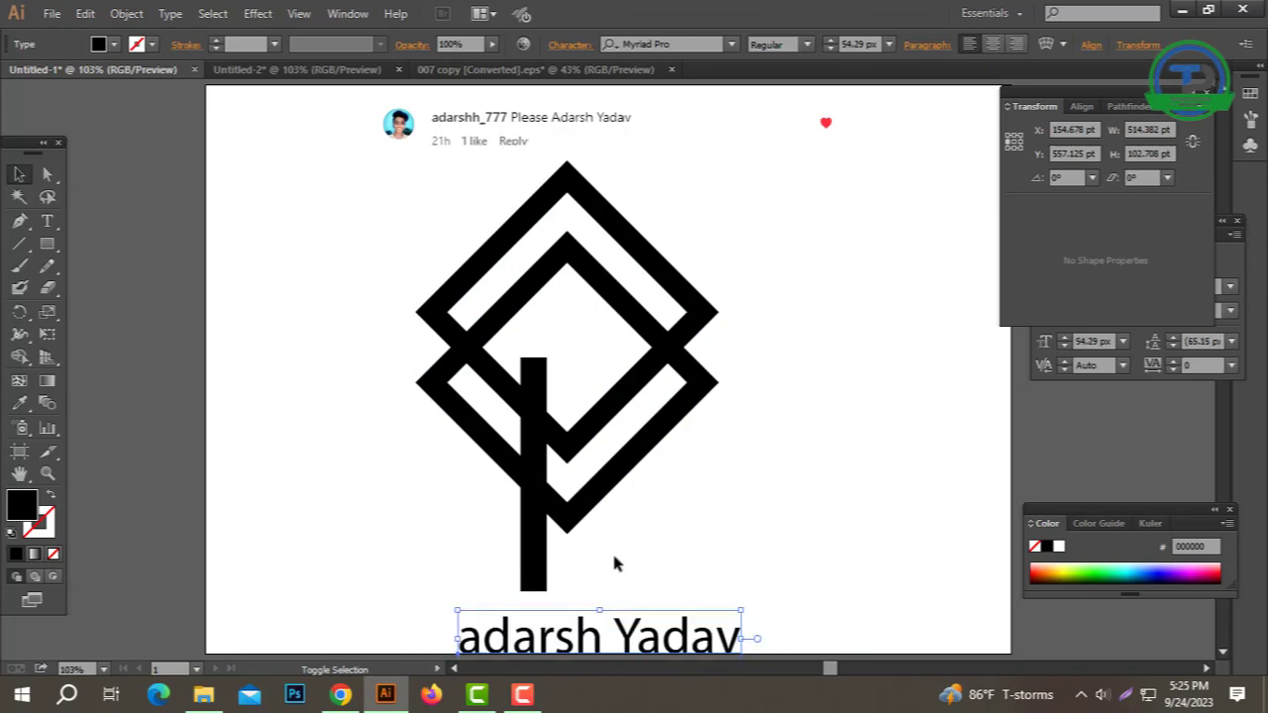
Step: Duplicate the vertical bar beside the original
click(611, 551)
click(540, 545)
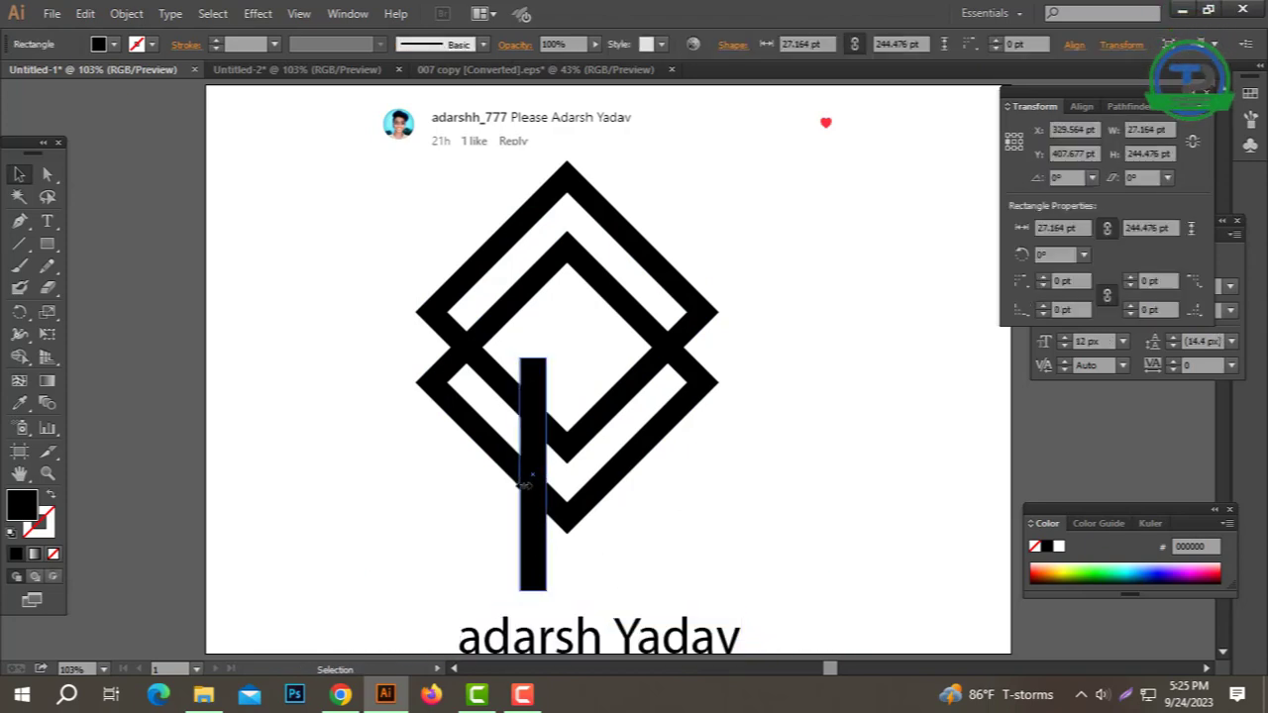
click(569, 545)
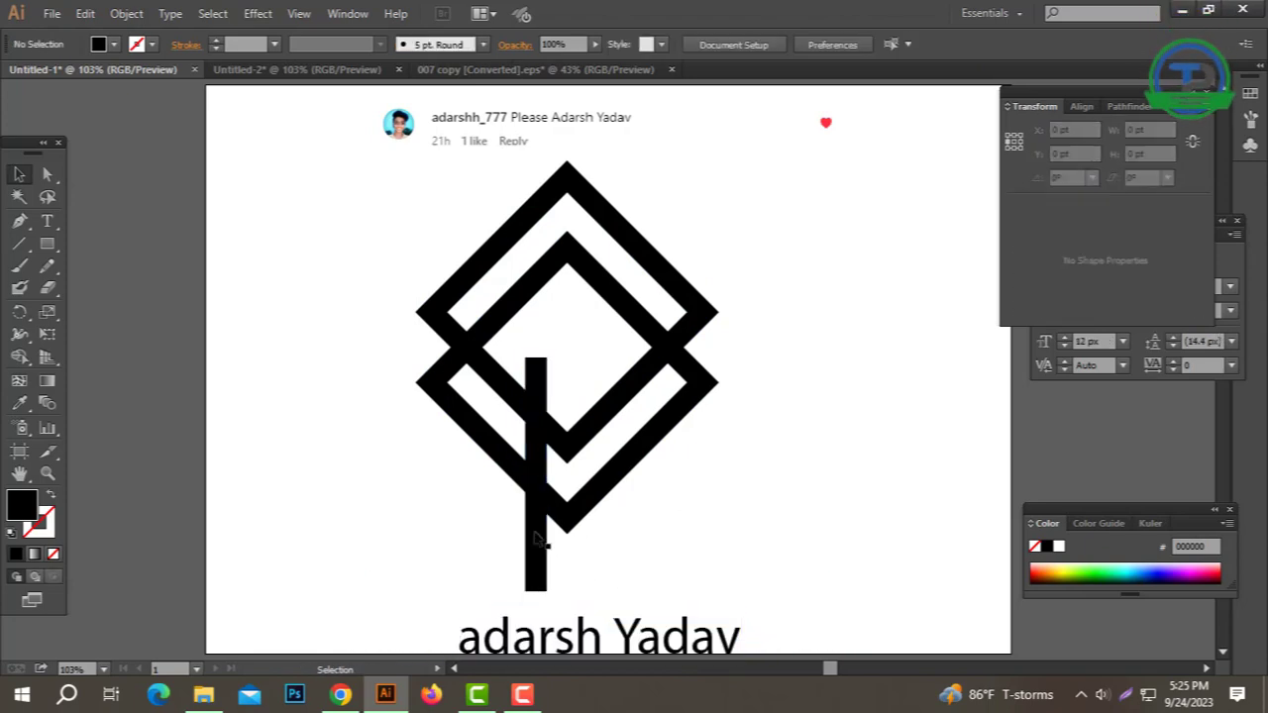
drag(586, 540, 502, 587)
Step: Join the two bars and centre all the artwork horizontally
right_click(583, 543)
click(624, 364)
drag(765, 299, 452, 488)
click(800, 45)
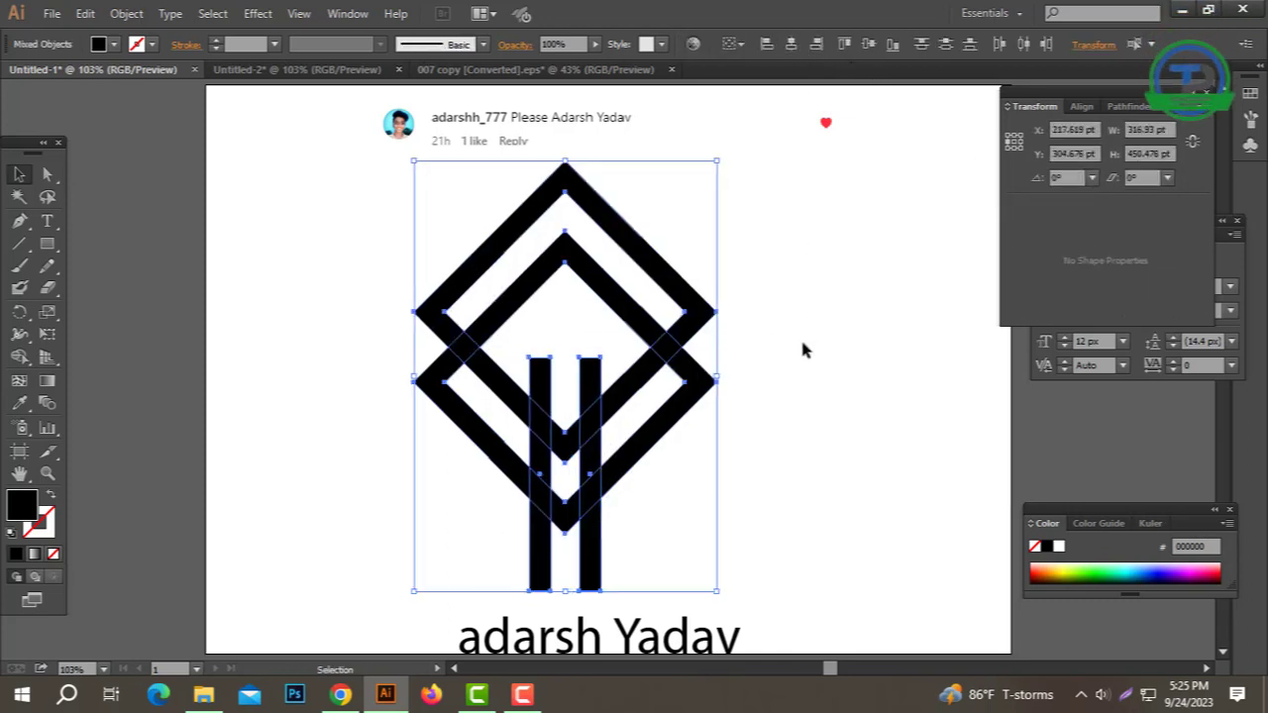
click(800, 337)
Step: Split the artwork with Pathfinder Divide and ungroup the resulting pieces
drag(726, 332, 373, 470)
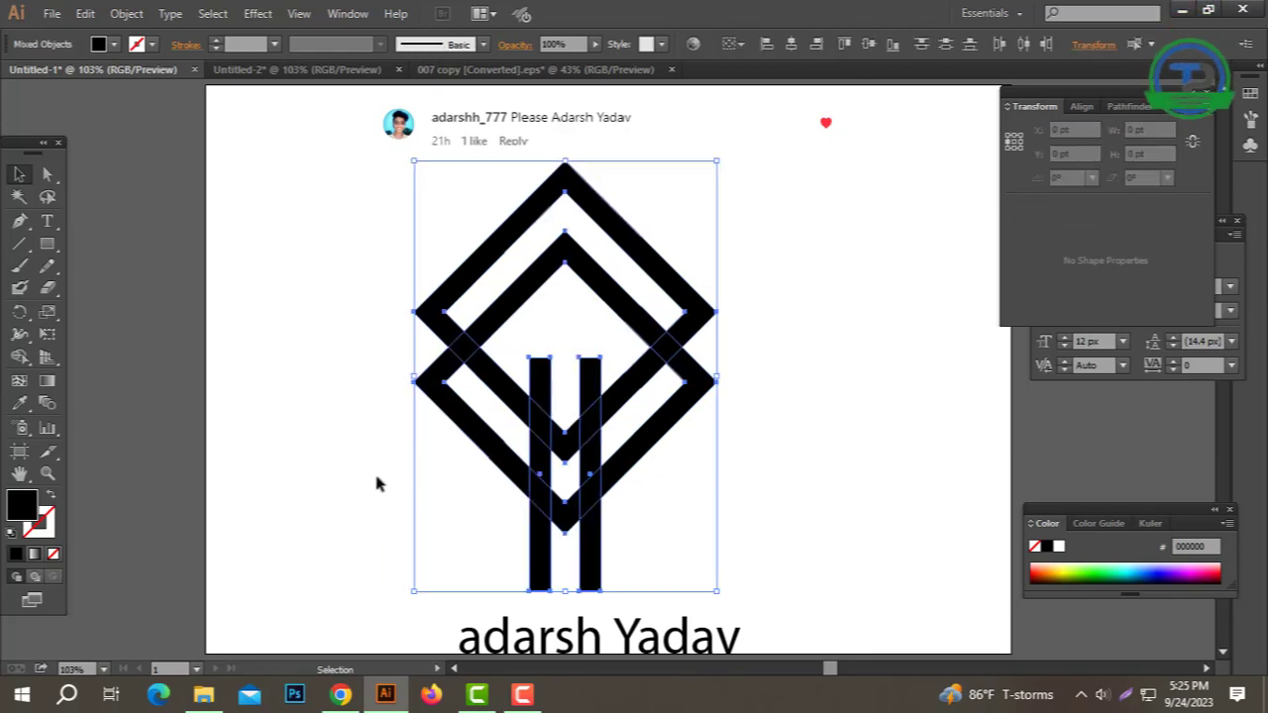
click(1125, 106)
click(1032, 191)
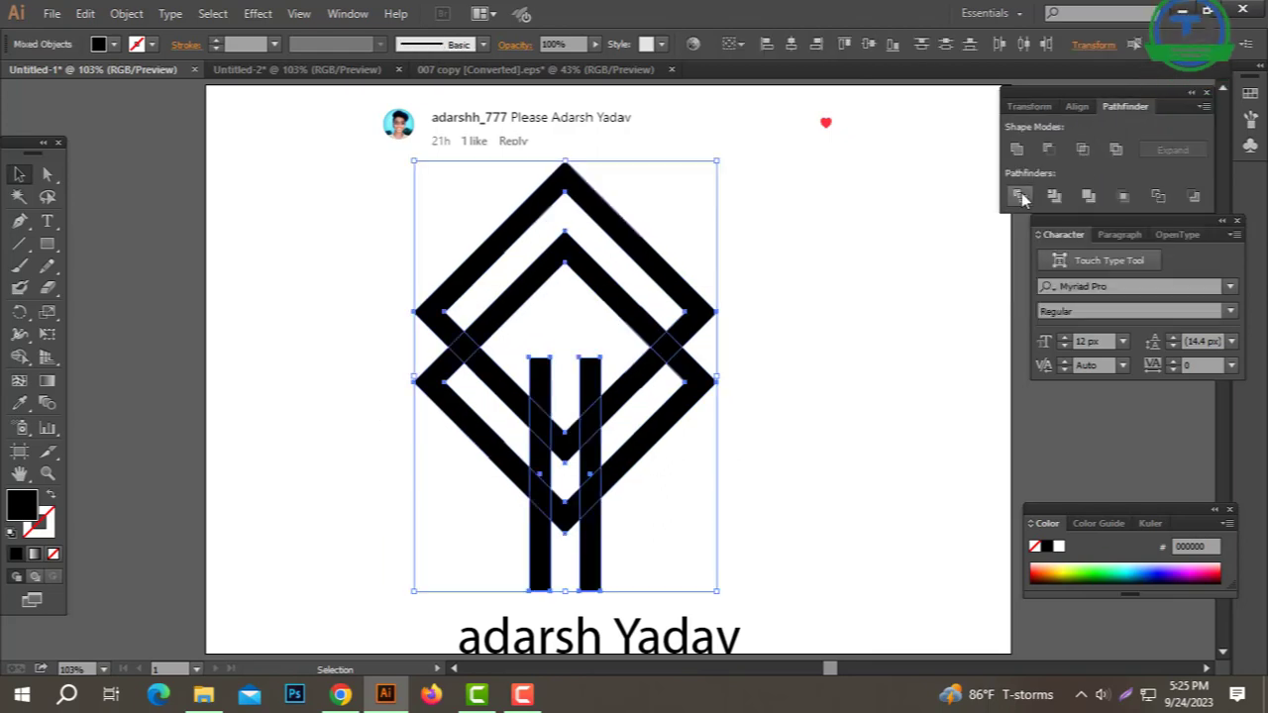
right_click(898, 259)
click(934, 372)
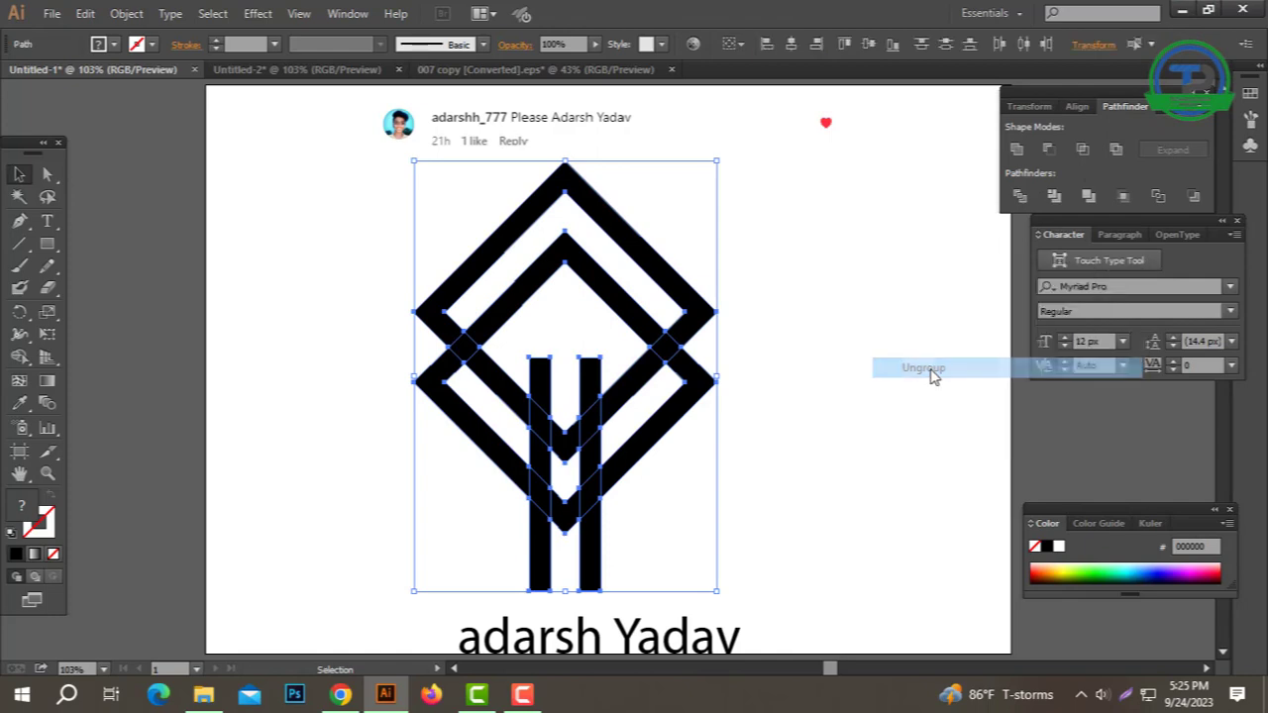
Step: Delete the small bar piece atop the right stem and the lower stem pieces
click(849, 369)
click(585, 388)
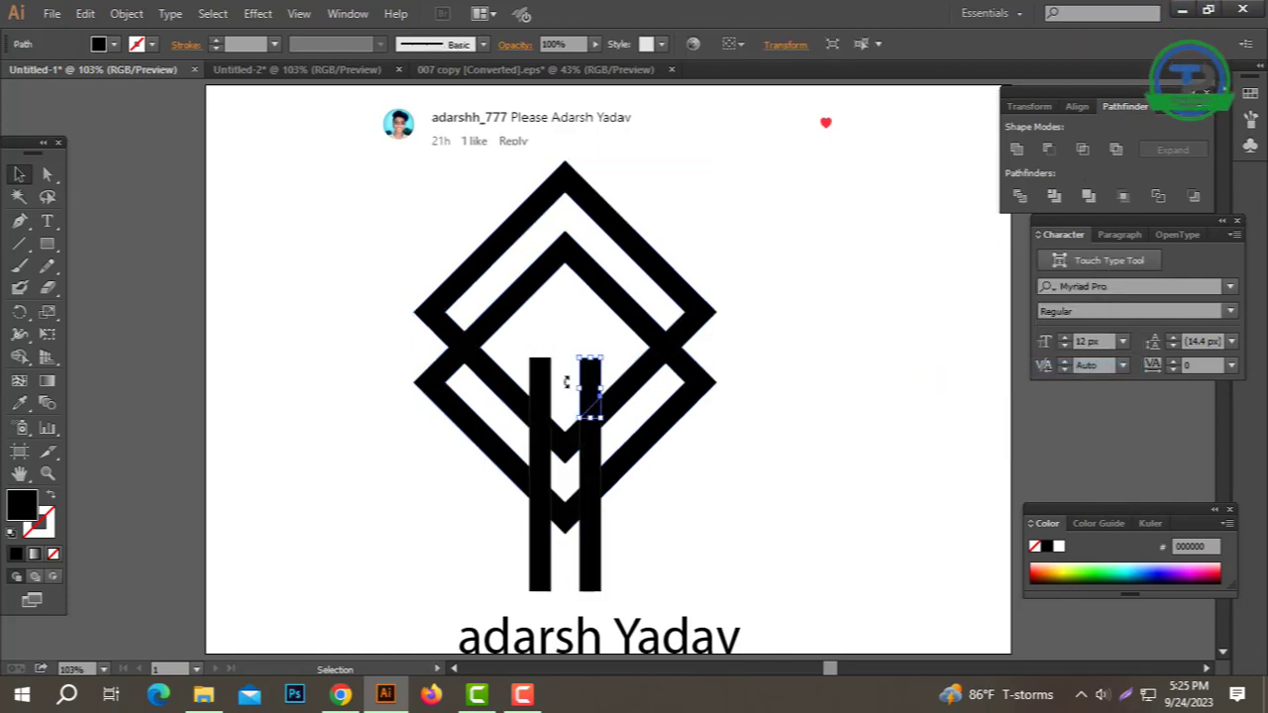
key(Delete)
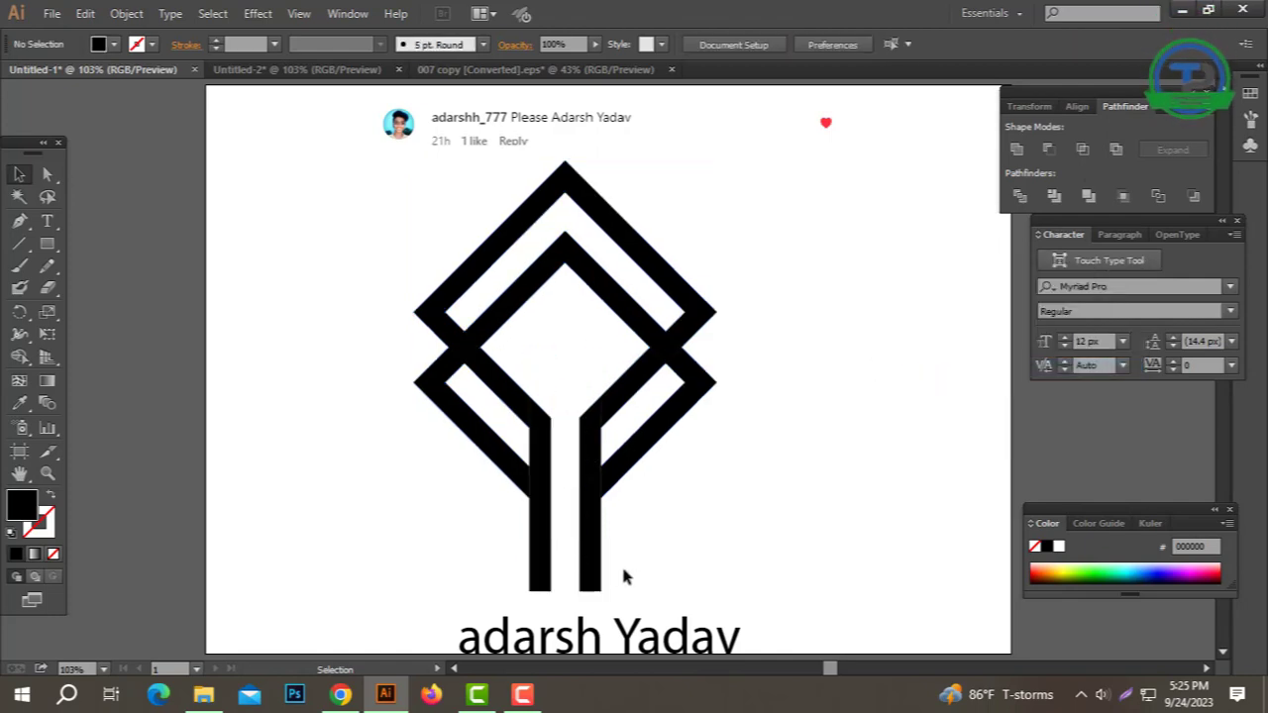
drag(623, 560, 478, 557)
key(Delete)
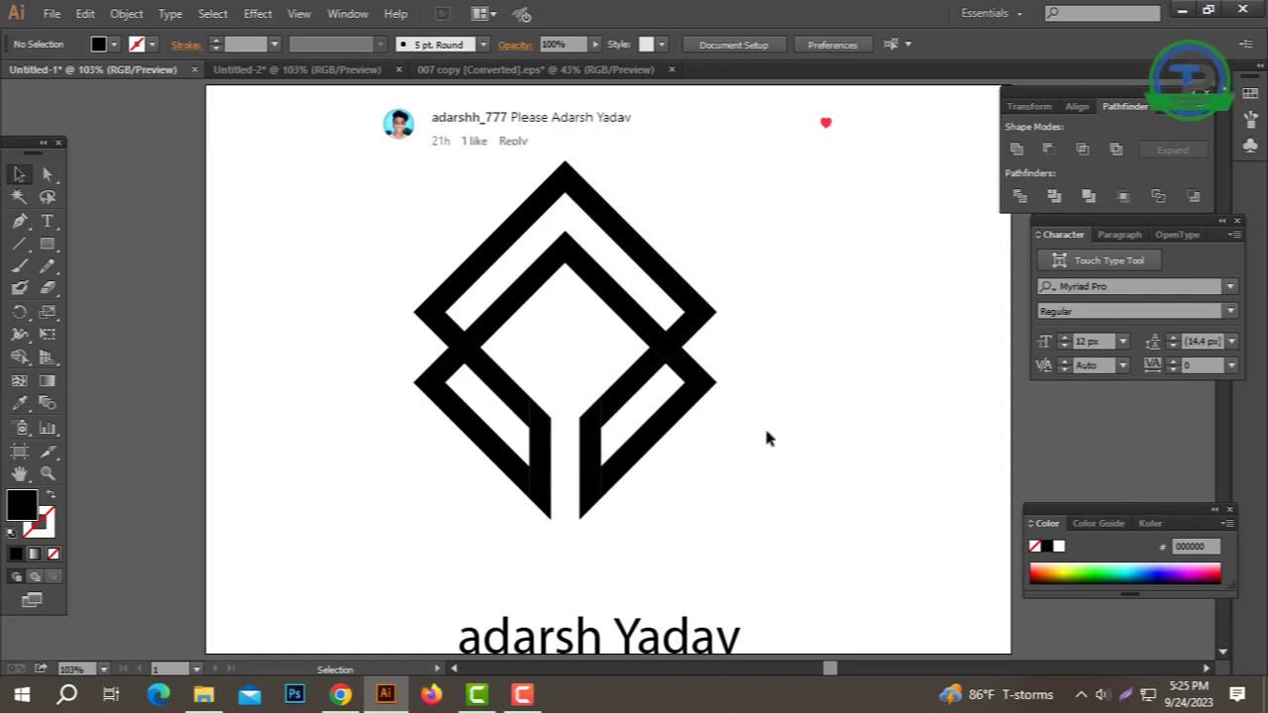
Step: Delete the upper diamond's outer chevron and move a 180°-rotated V copy of the inner chevron down
click(687, 293)
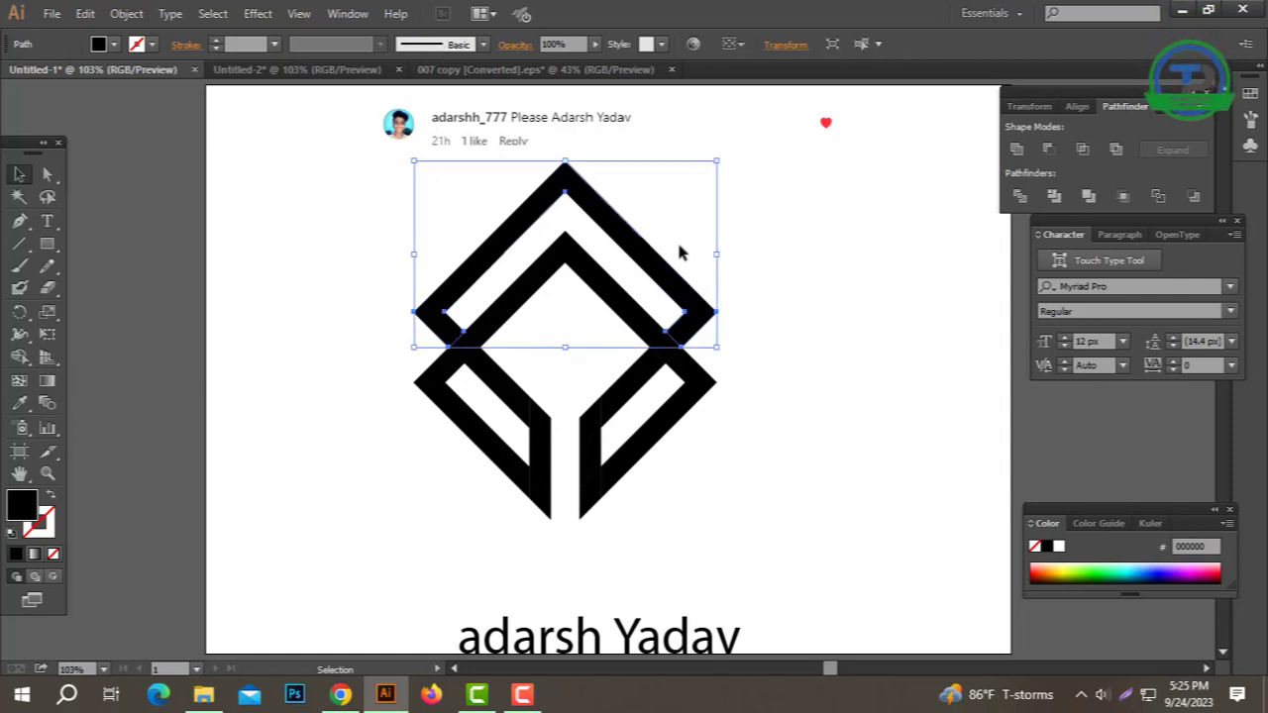
key(Delete)
click(627, 309)
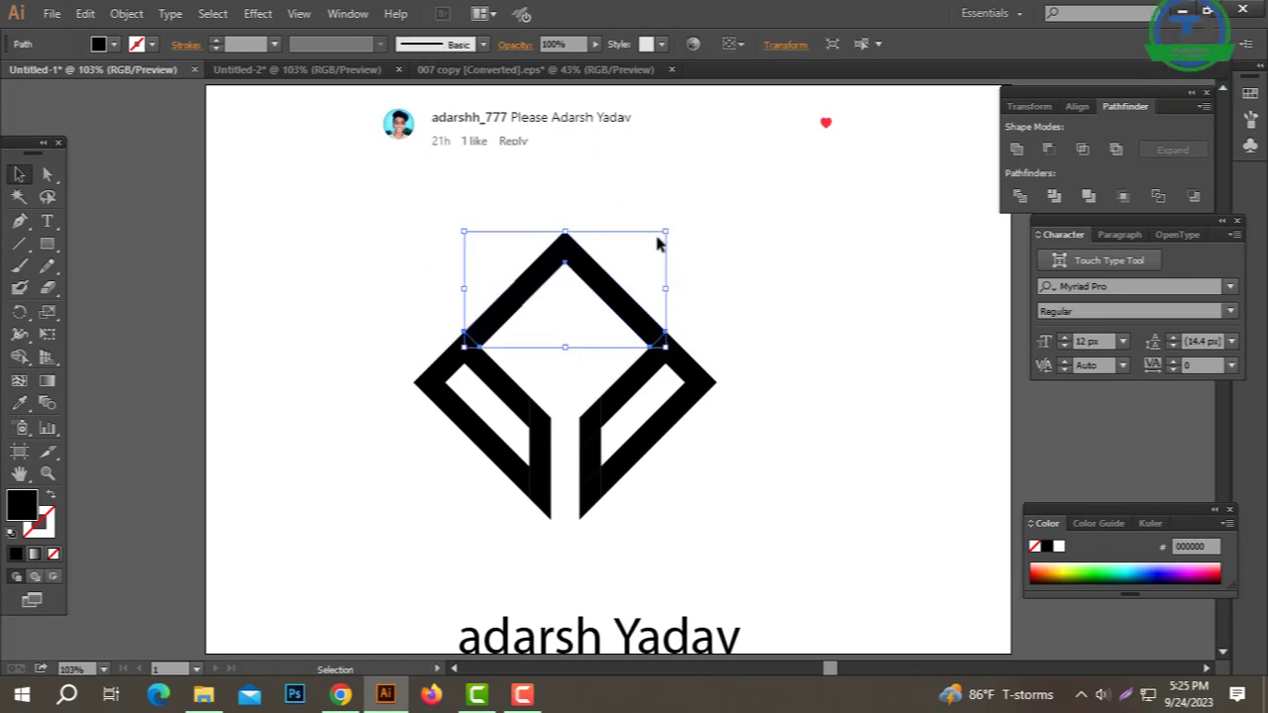
drag(675, 226, 418, 372)
drag(583, 322, 578, 374)
Step: Check the chevron and V selections, then select the small piece on the left arm
click(818, 331)
click(755, 351)
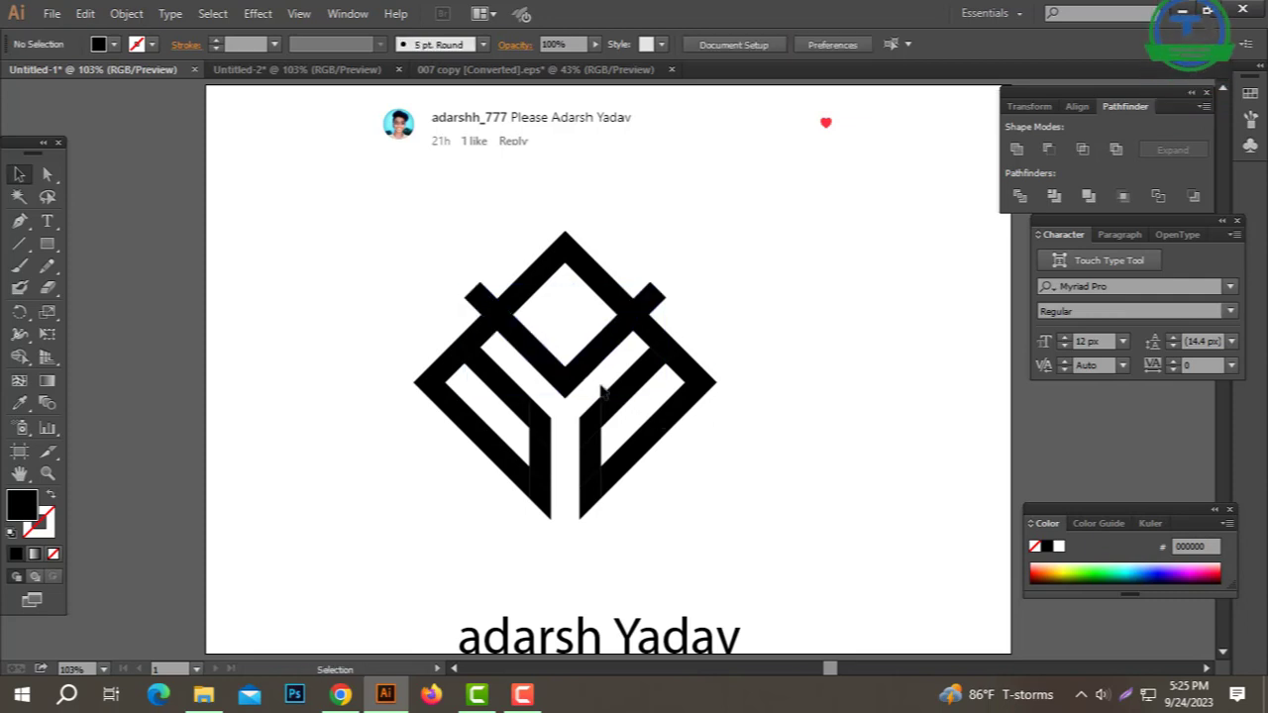
click(583, 375)
click(729, 313)
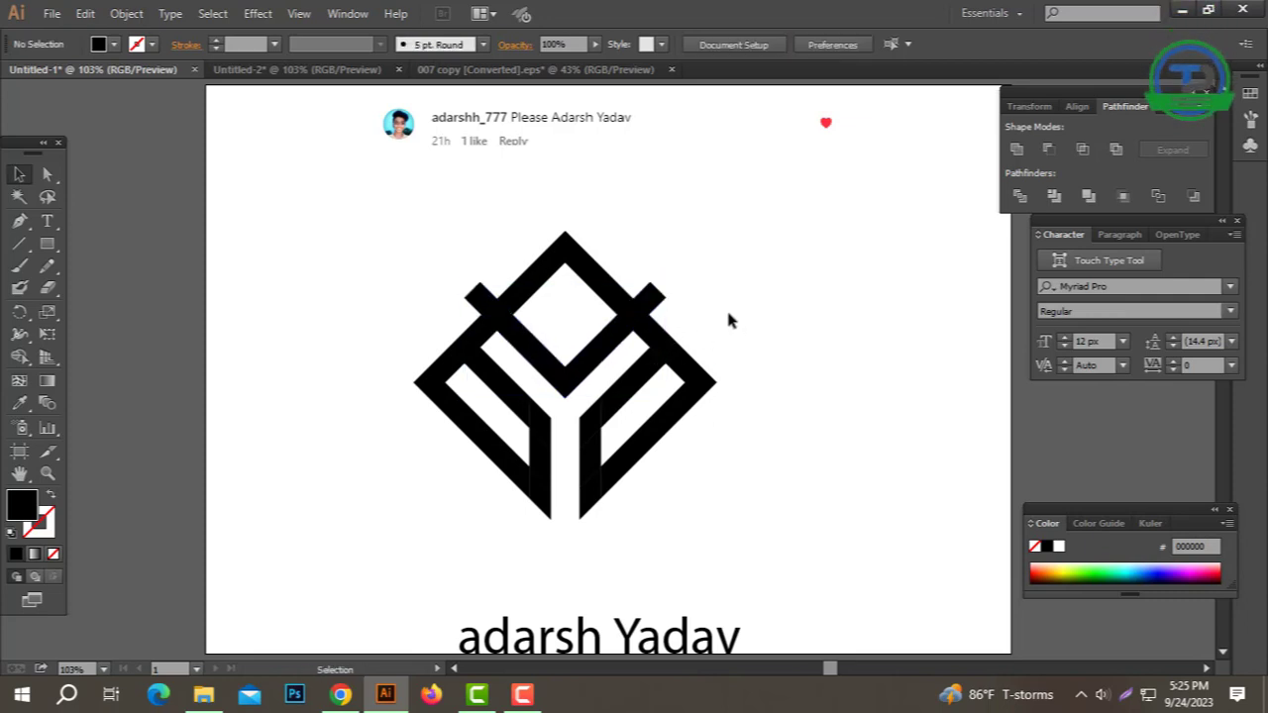
drag(690, 258, 508, 349)
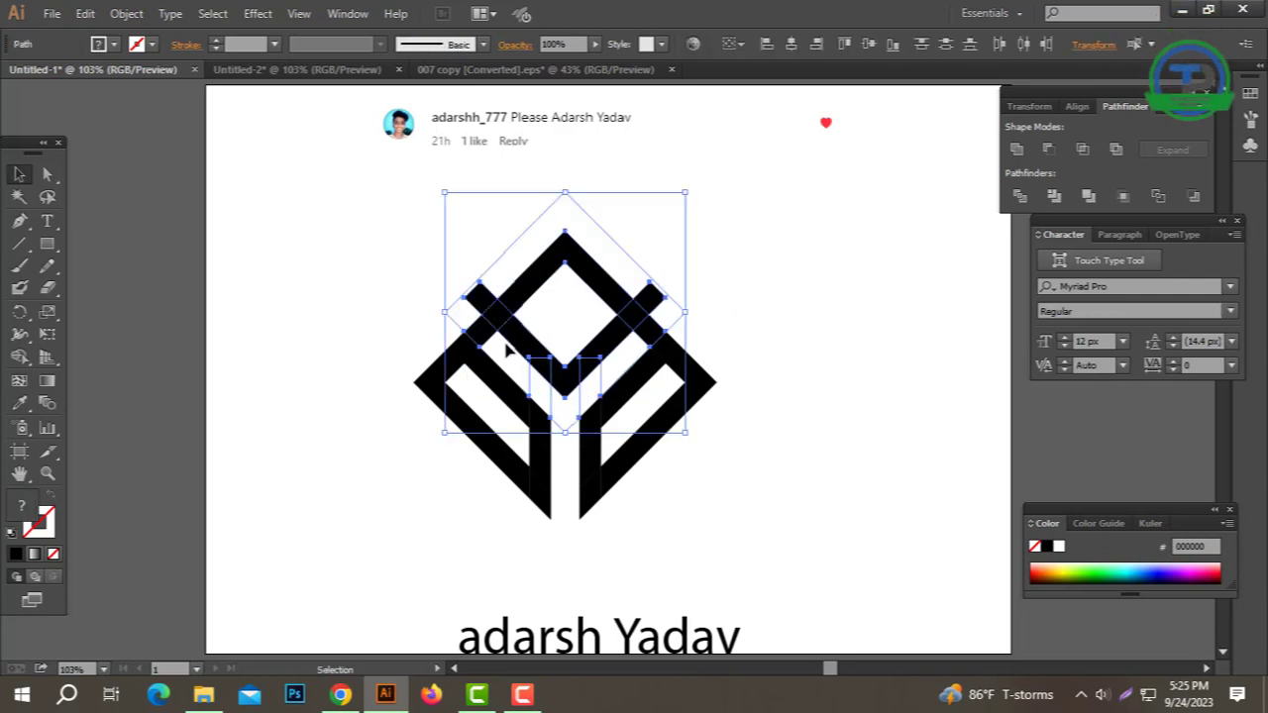
click(768, 300)
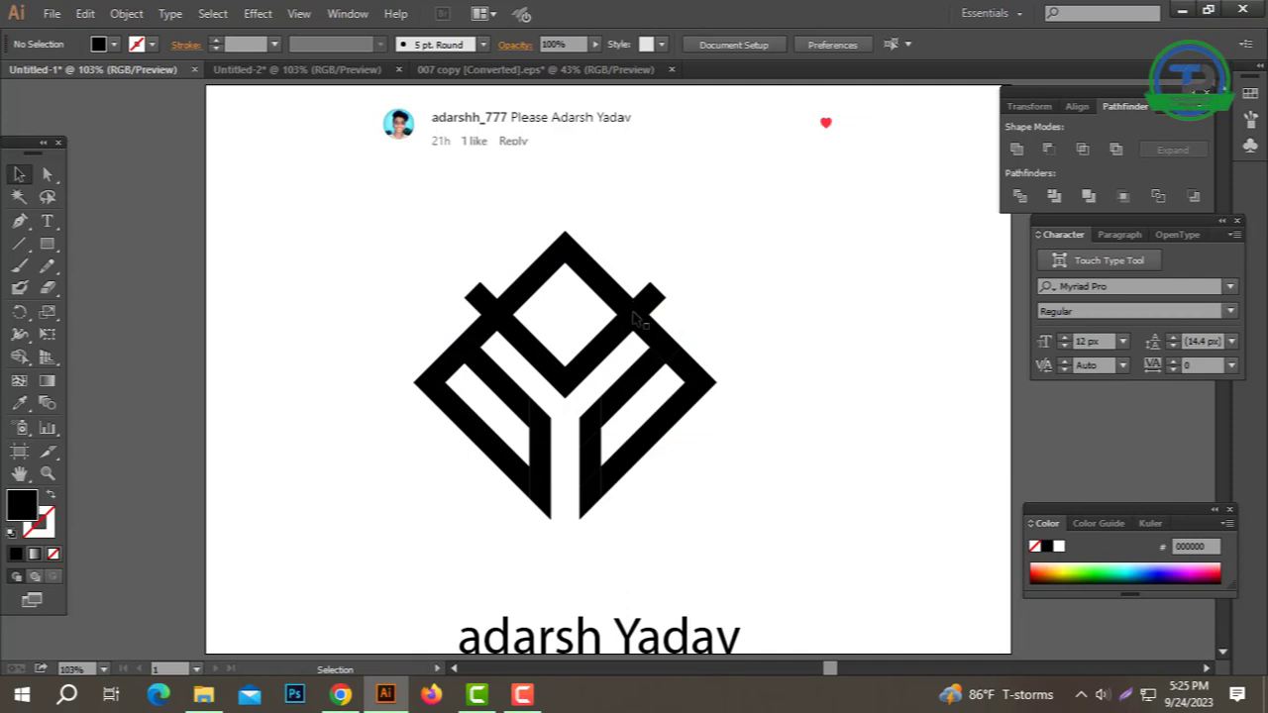
click(466, 347)
key(v)
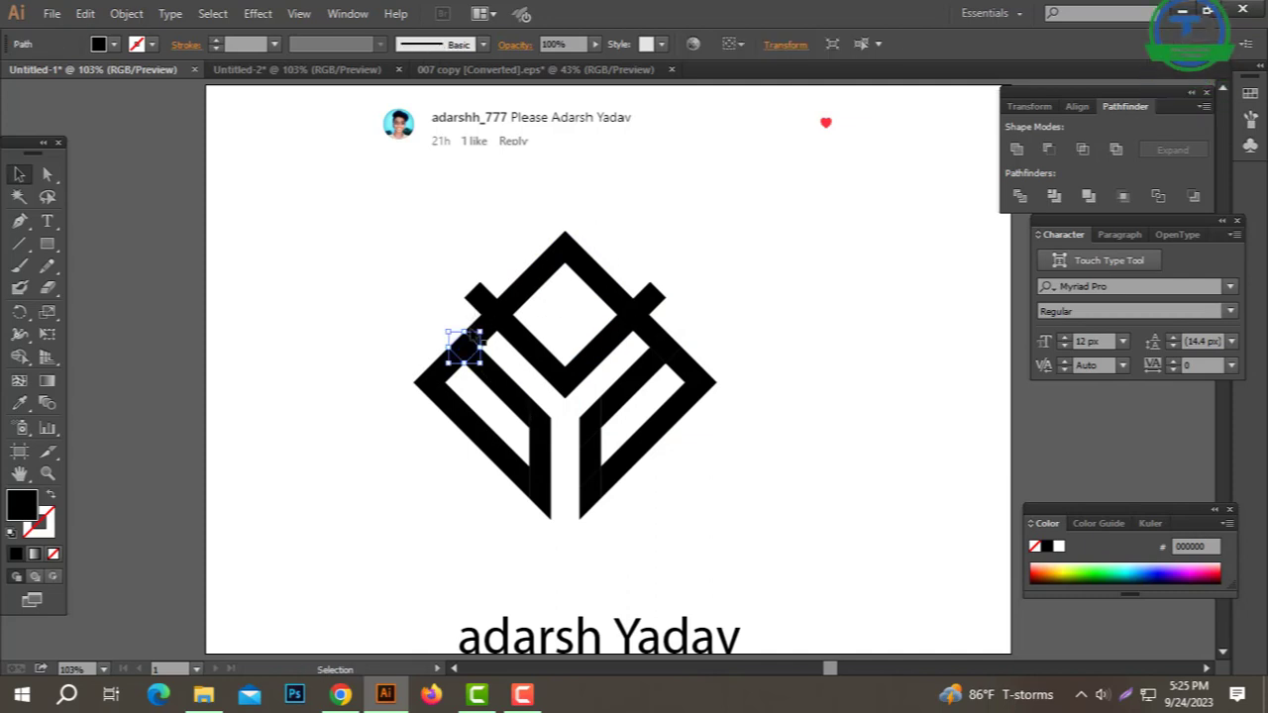
Step: Offset the first small crossing diamond outward and cut it out of its strip
click(147, 16)
mouse_move(190, 392)
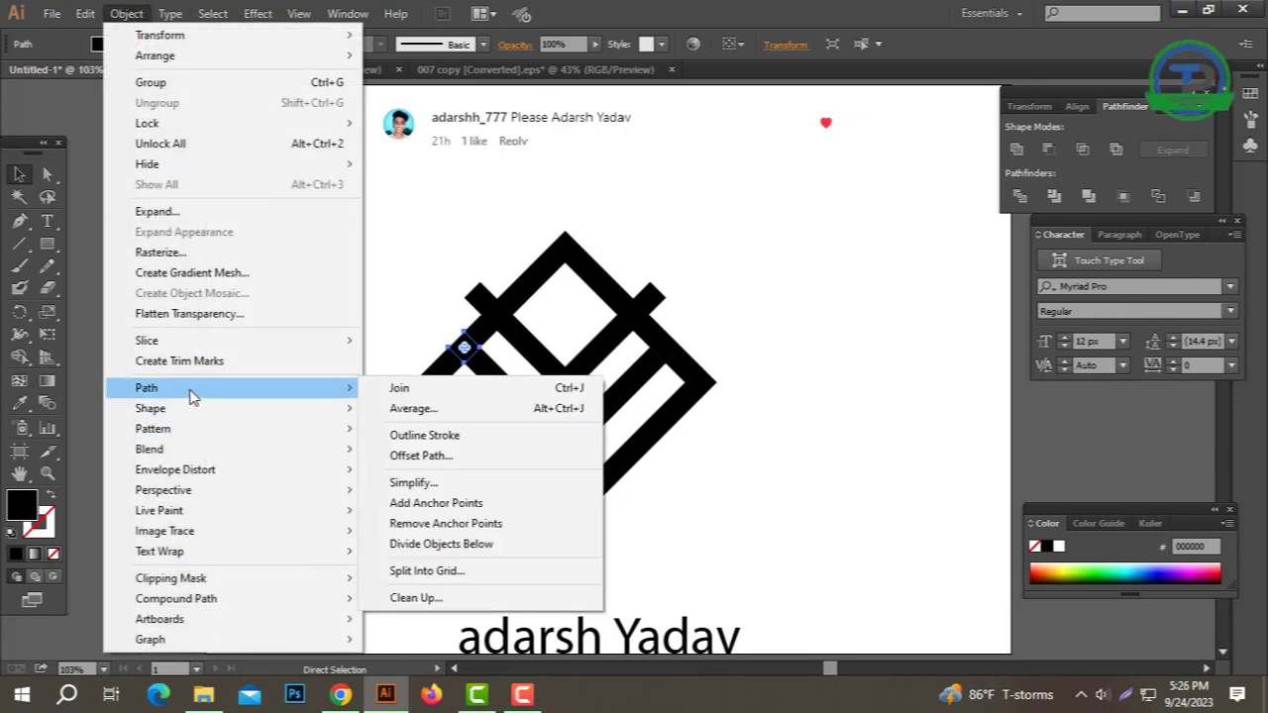
click(421, 456)
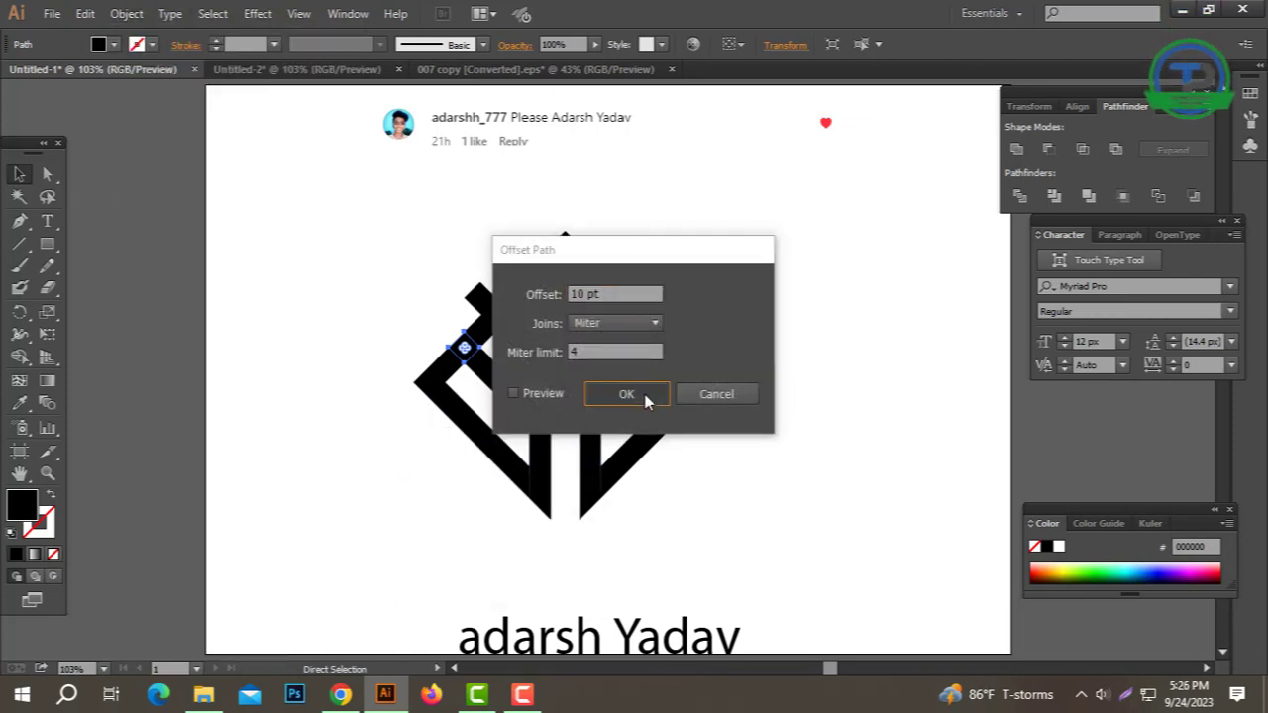
click(644, 399)
shift+click(504, 381)
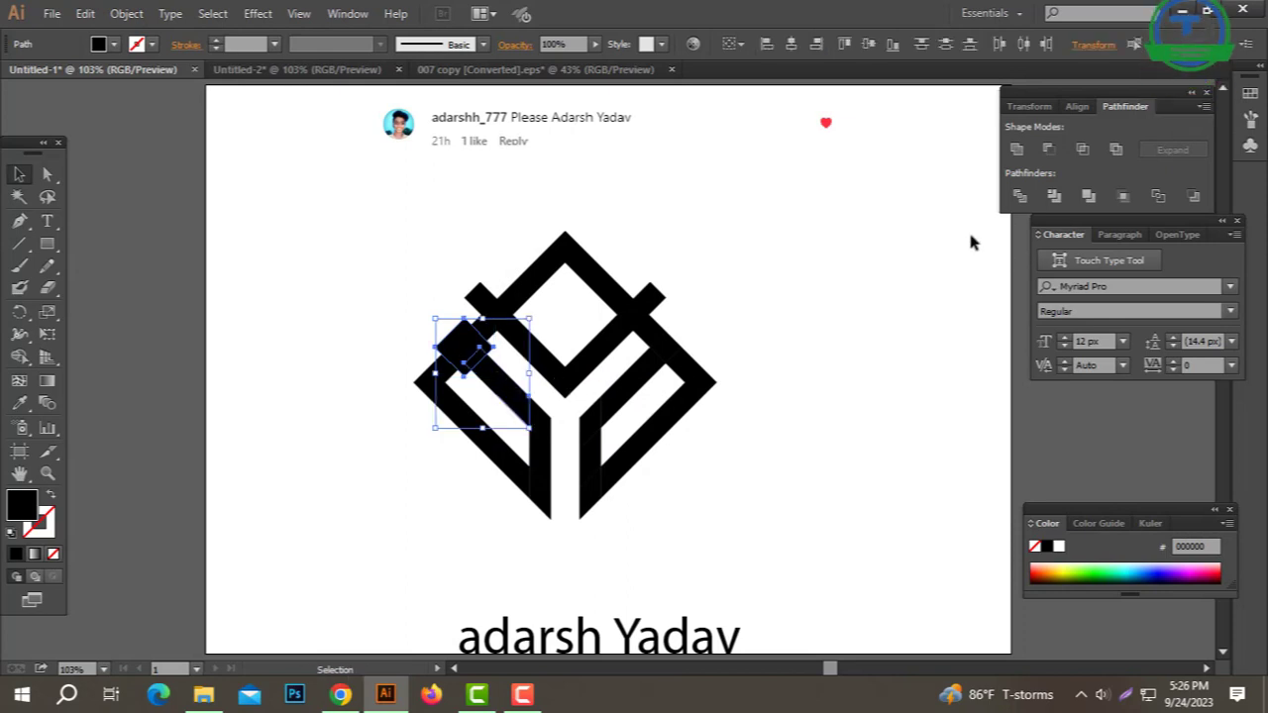
click(1049, 150)
click(876, 341)
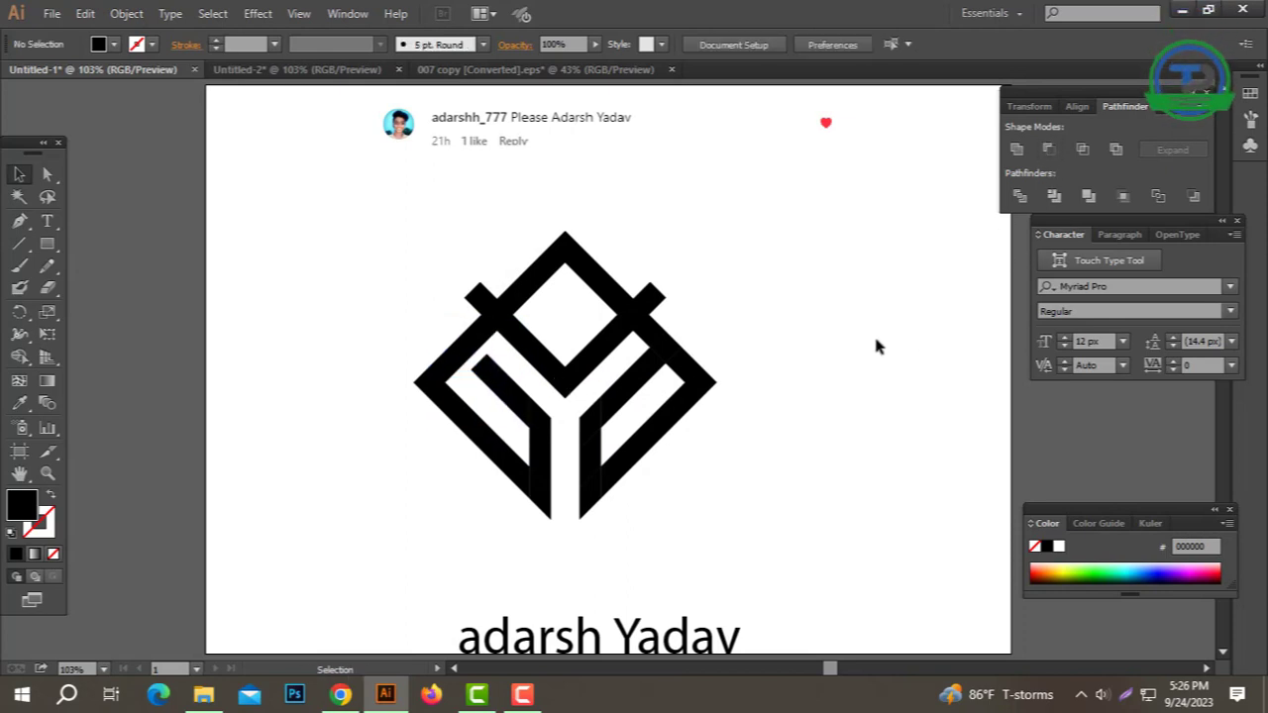
Step: Offset the small diamond at the left crossing and cut it from its strip
click(476, 353)
click(139, 14)
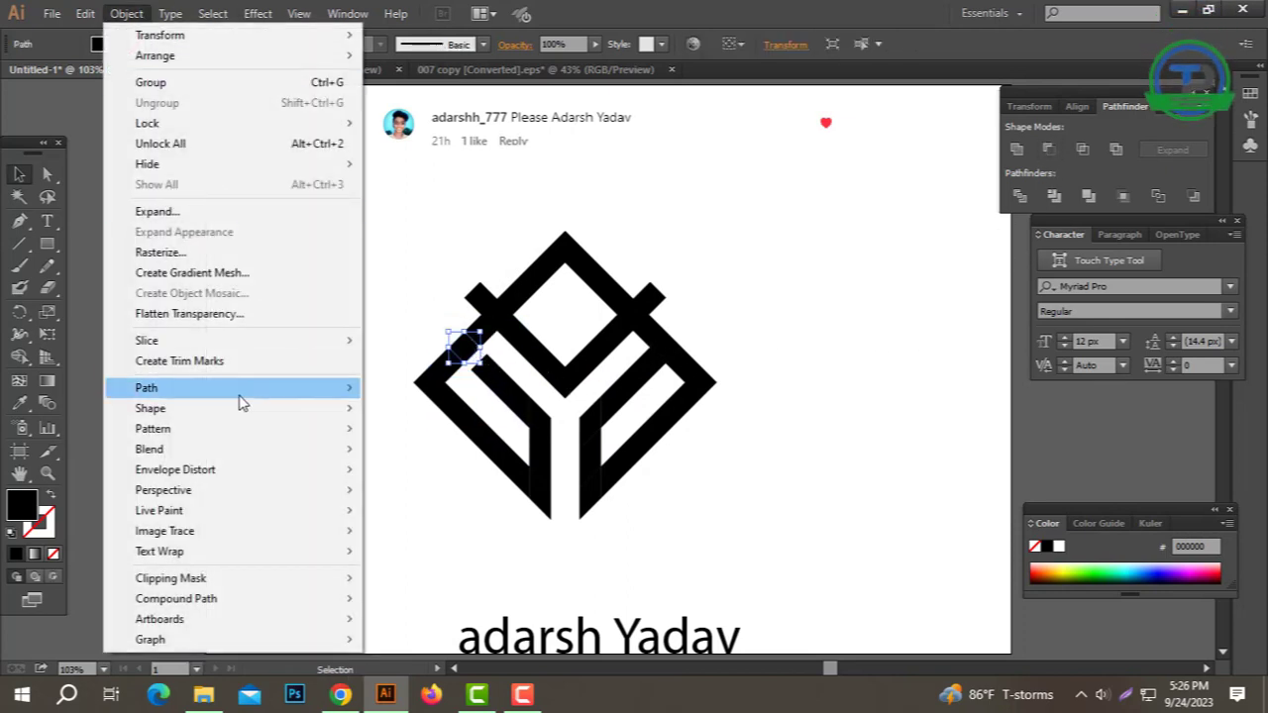
mouse_move(240, 391)
click(533, 465)
key(Return)
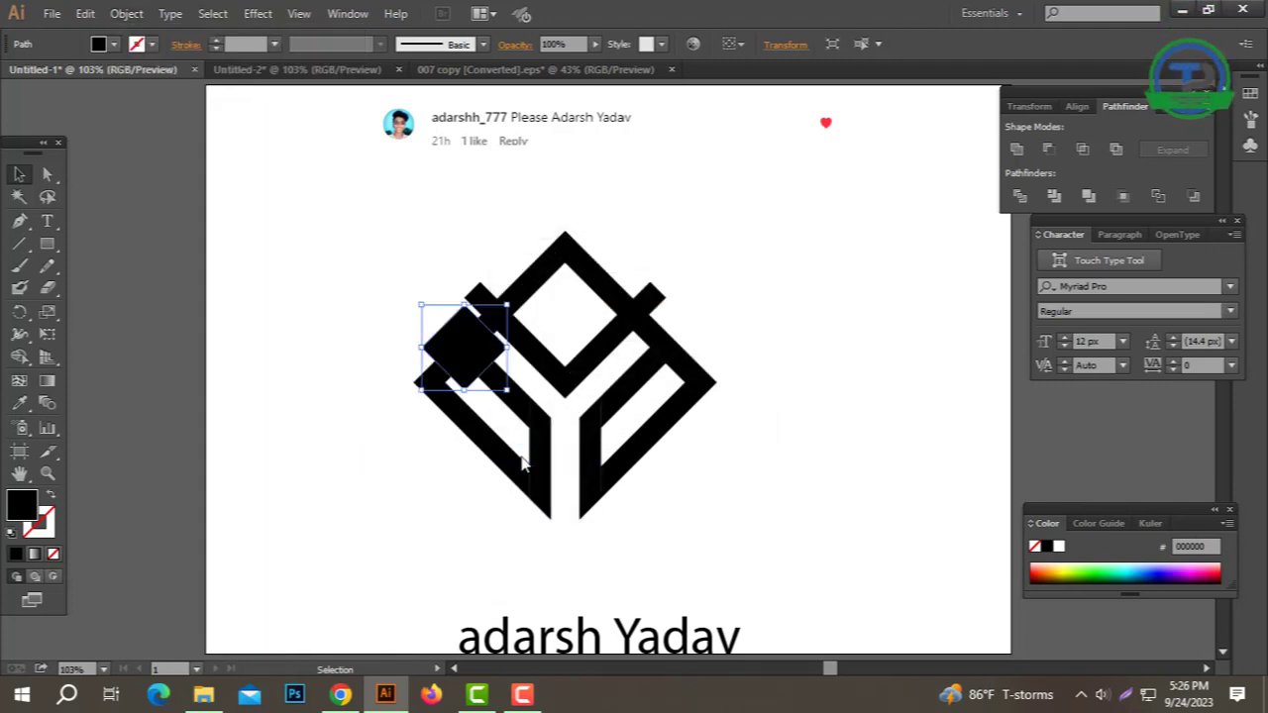
shift+click(520, 411)
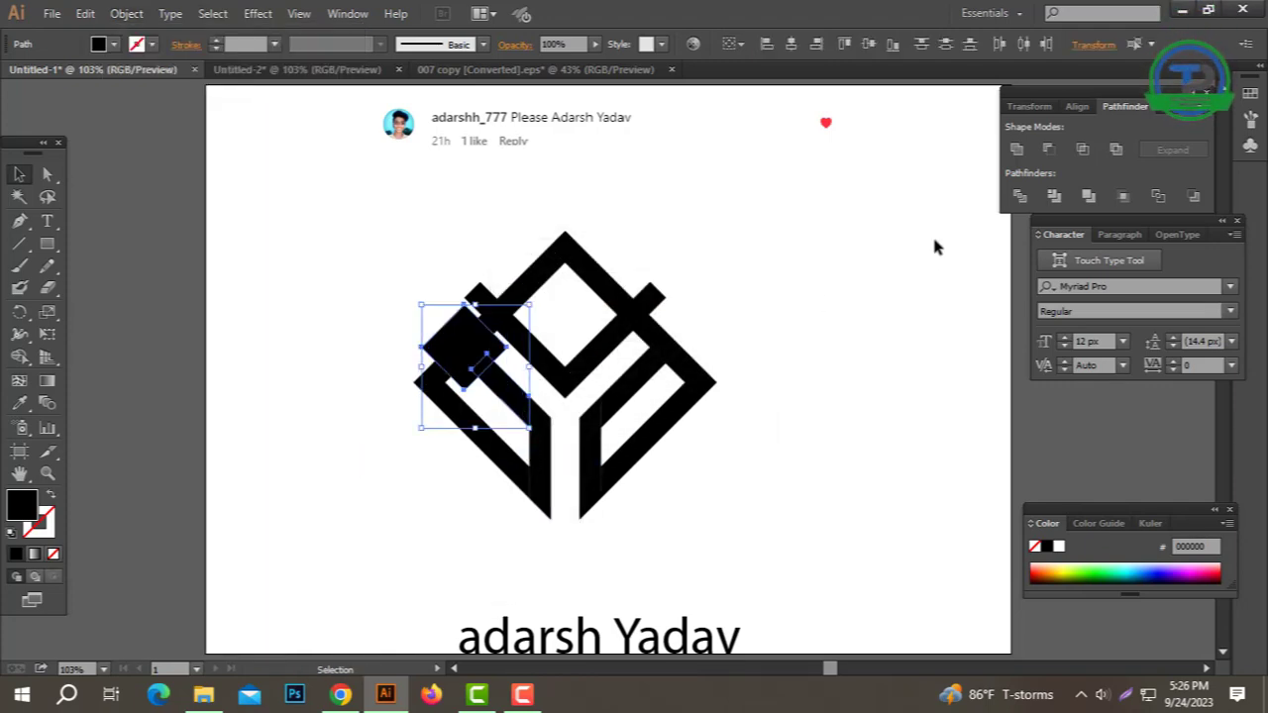
click(1049, 149)
click(862, 369)
Step: Offset the small diamond at the right crossing and cut it from the diagonal bar
click(663, 361)
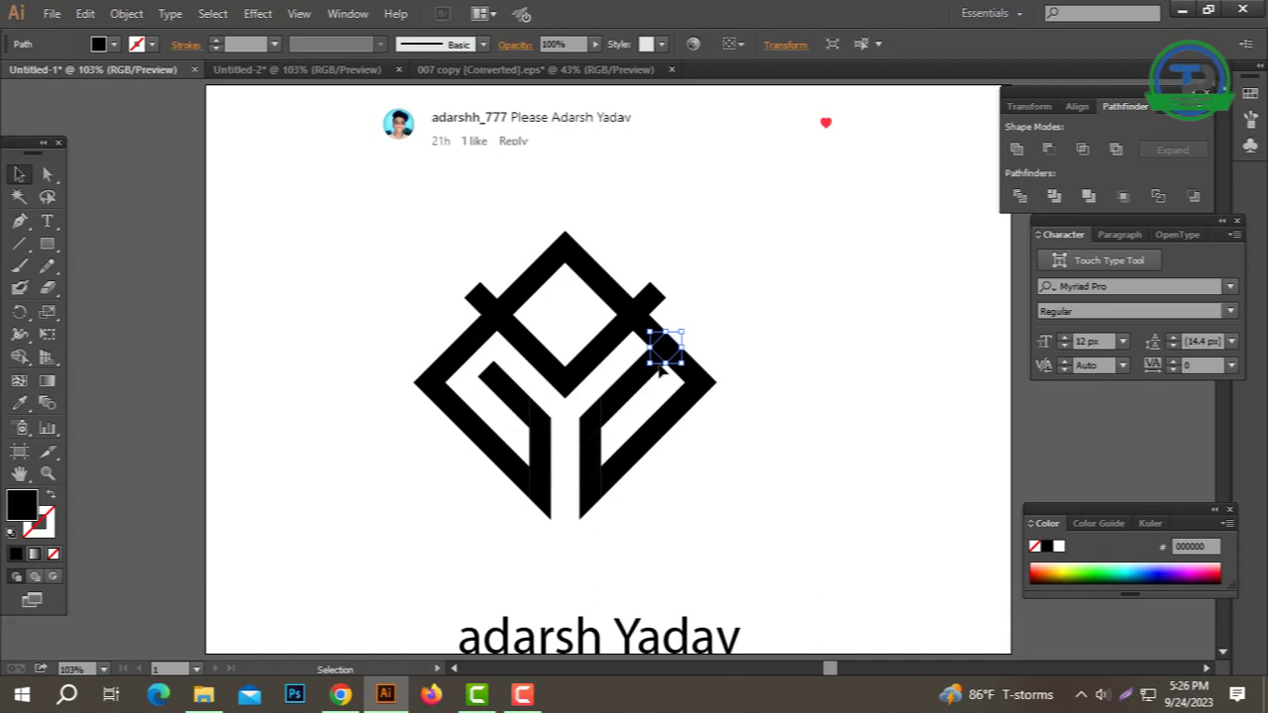
click(125, 13)
mouse_move(149, 387)
click(442, 458)
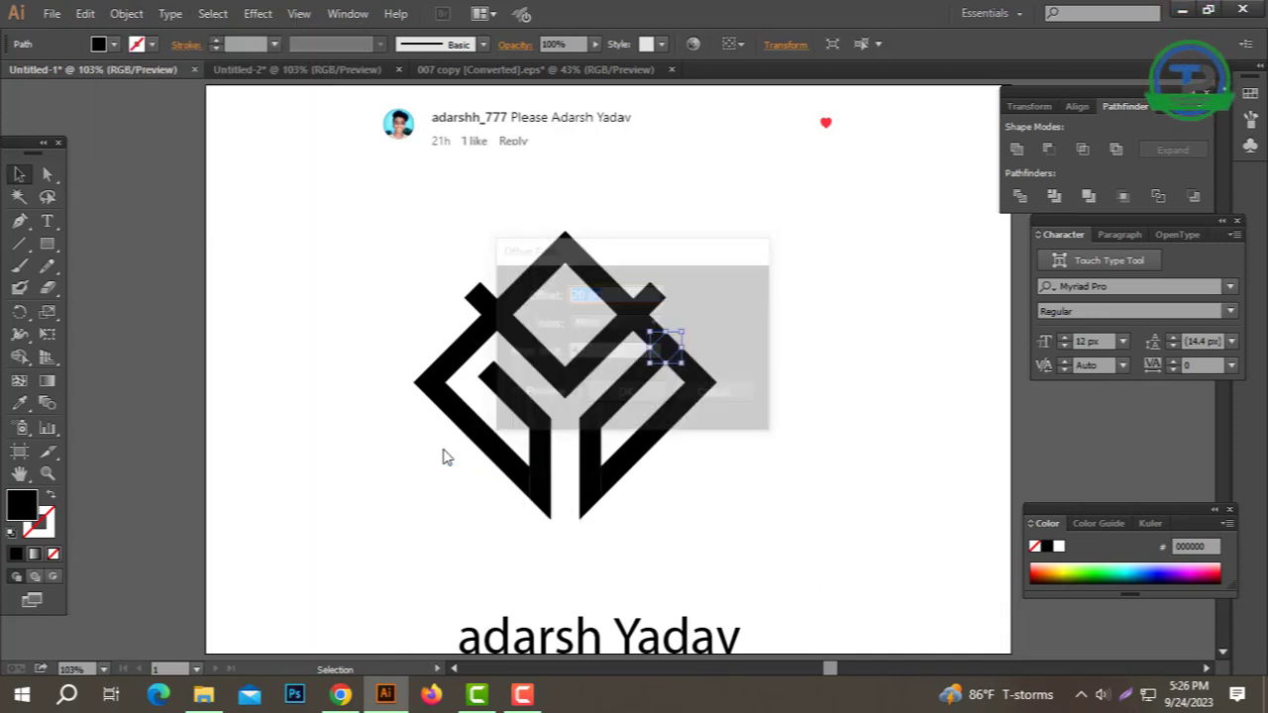
key(Return)
shift+click(616, 408)
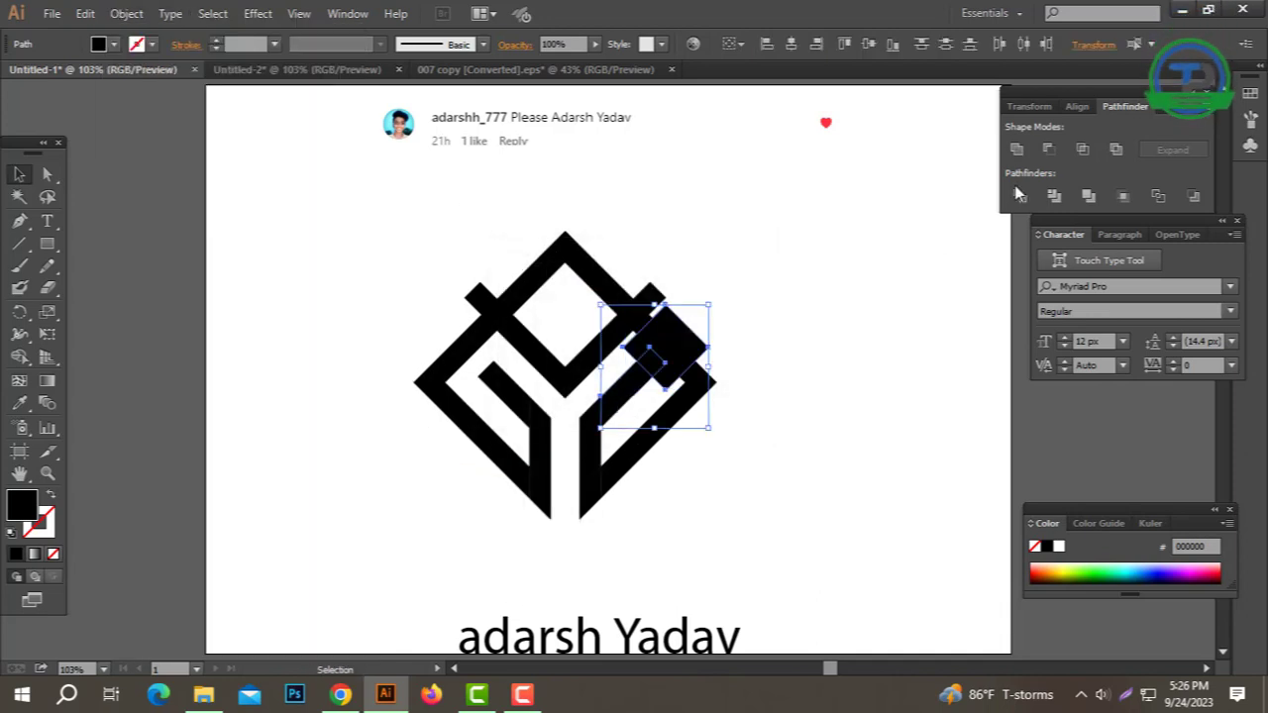
click(1049, 150)
click(854, 344)
Step: Inspect the logo paths and select the V-shaped group at the top
drag(829, 248, 227, 513)
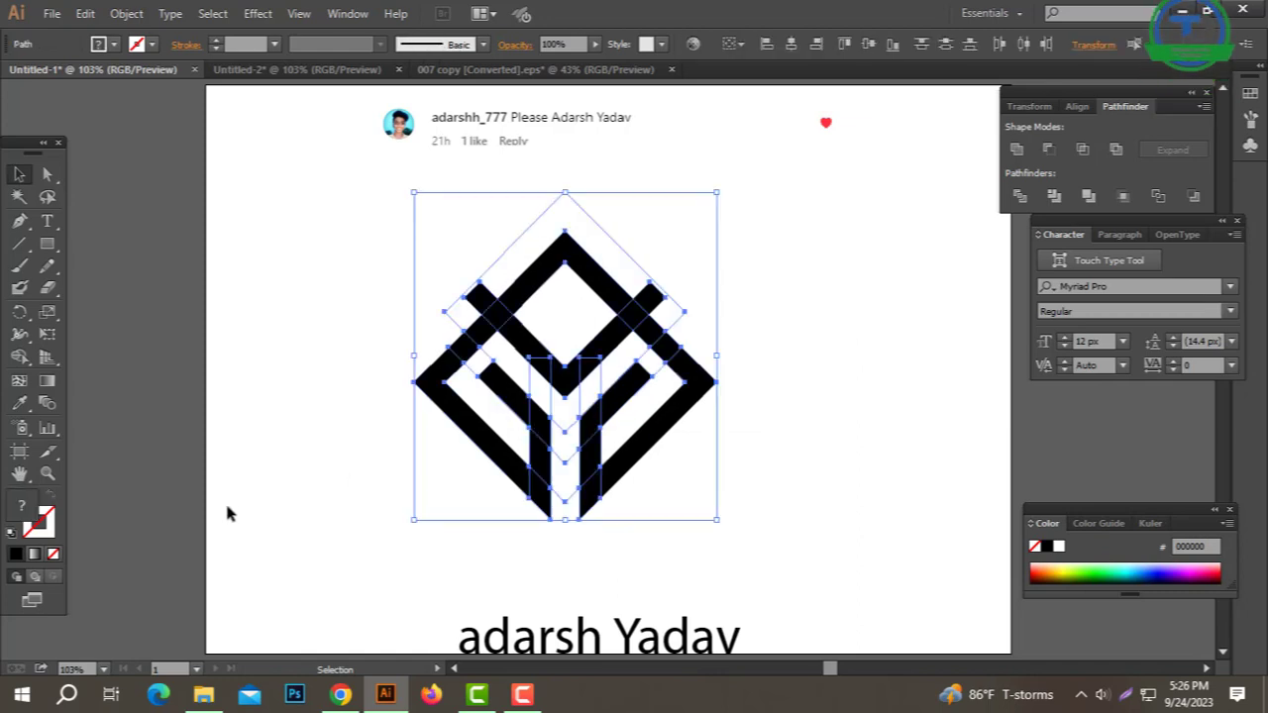
click(508, 419)
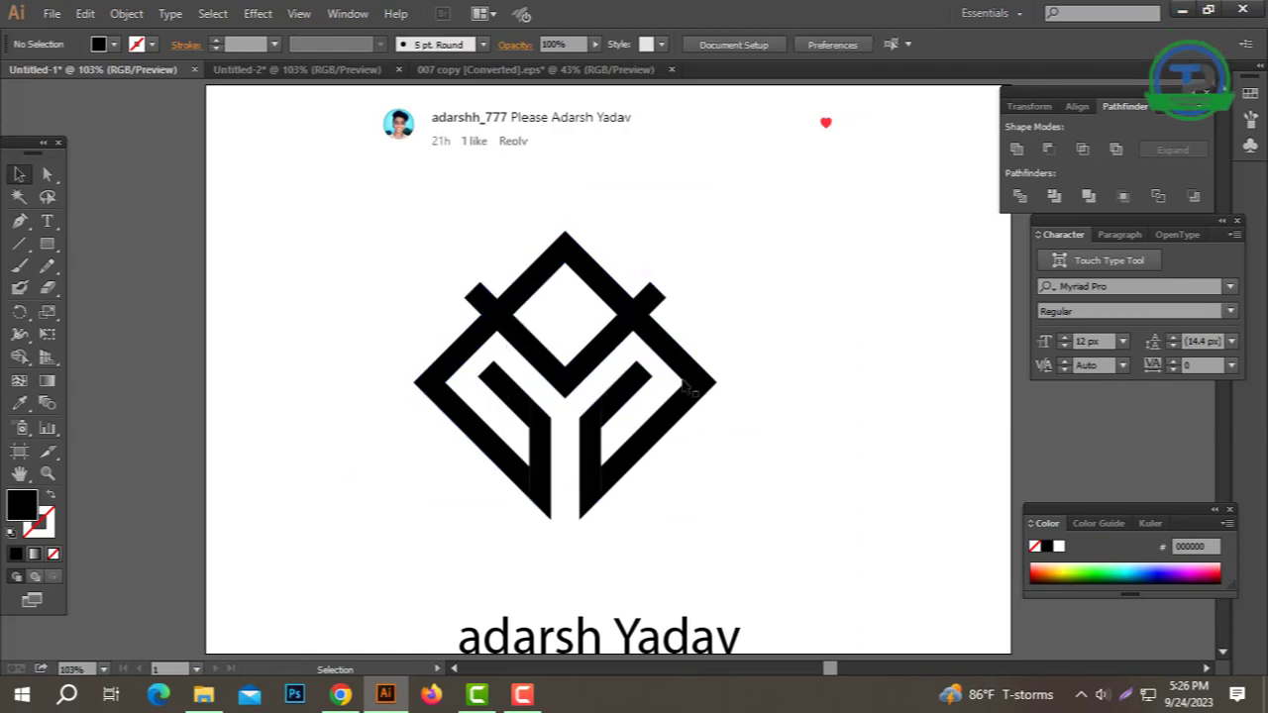
click(641, 308)
click(684, 260)
click(549, 307)
click(685, 321)
click(652, 305)
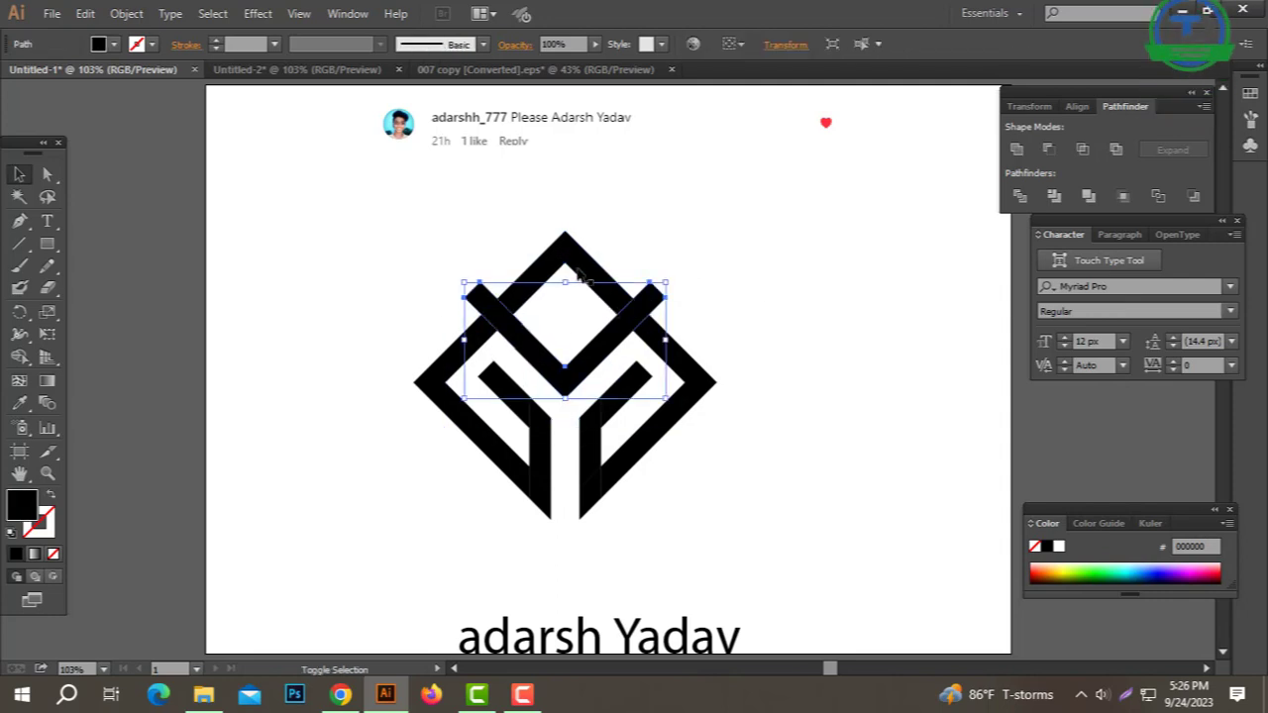
Step: Ungroup the V-shaped pieces and delete the stray small upper-right tab
right_click(779, 284)
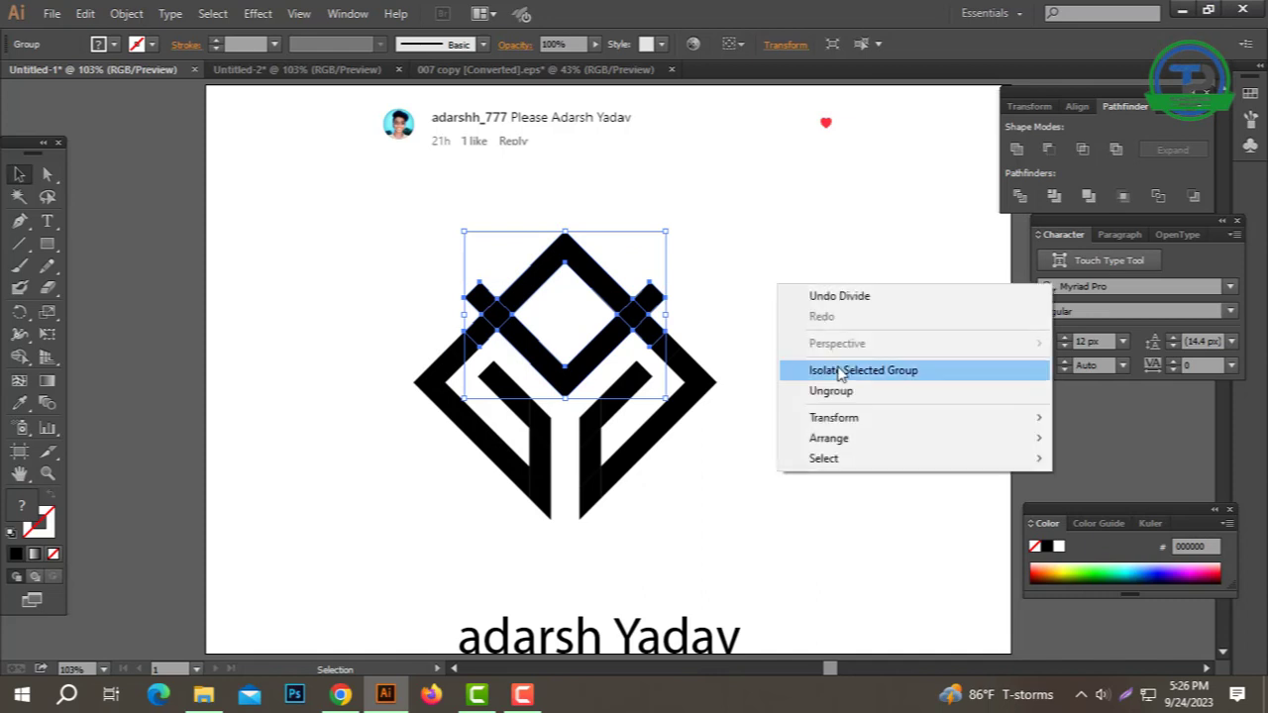
click(832, 390)
click(634, 283)
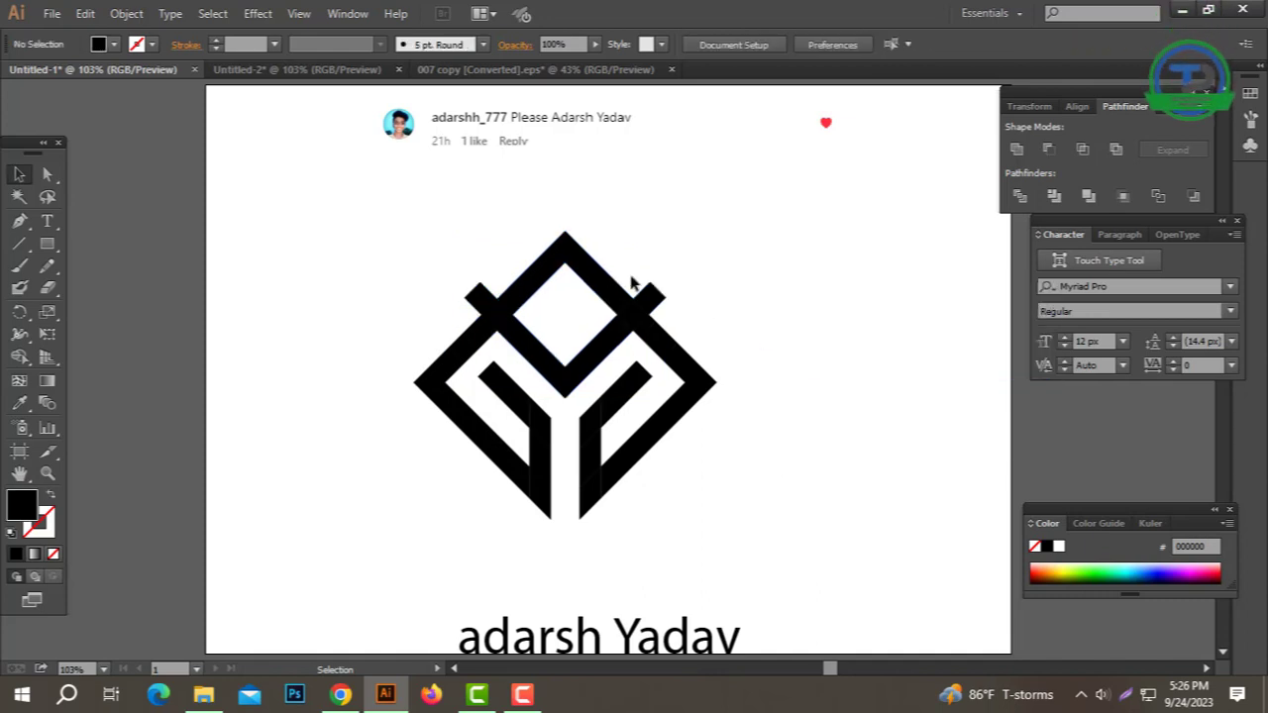
drag(649, 297, 698, 272)
click(710, 255)
click(697, 273)
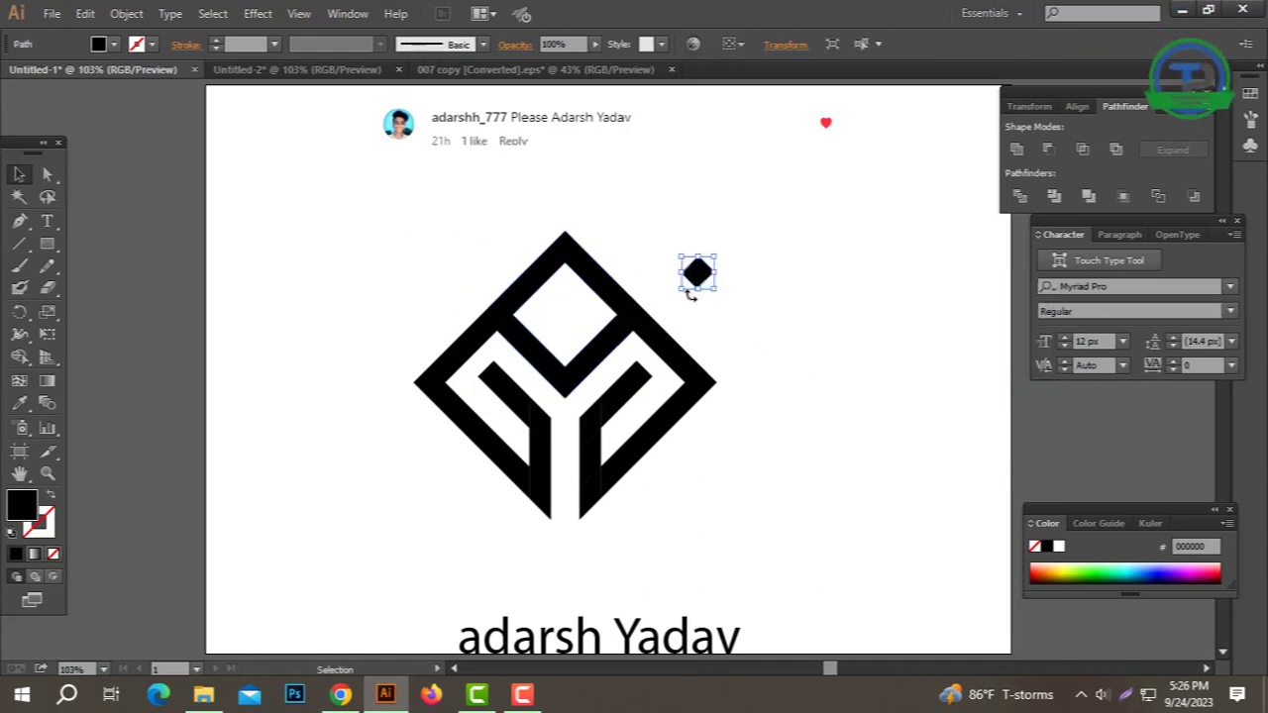
key(Delete)
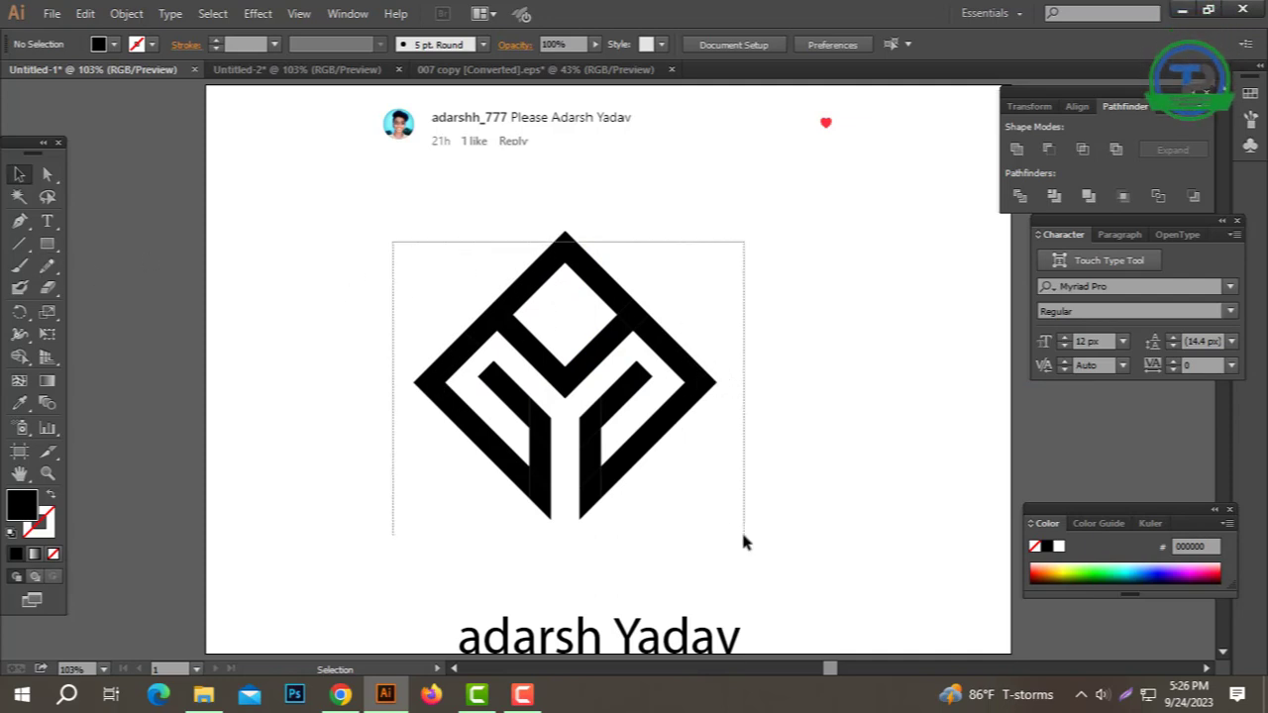
Step: Select the empty unfilled stray paths around the logo and delete them
drag(744, 535, 744, 536)
click(258, 244)
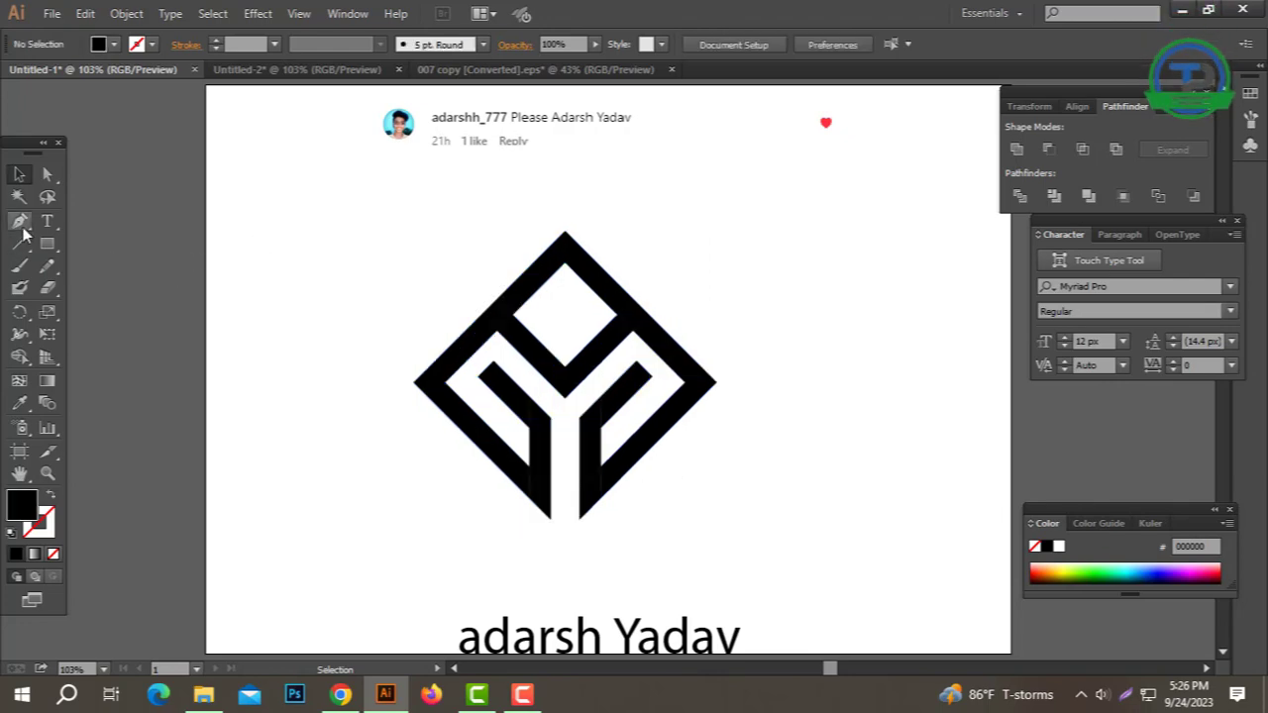
click(19, 221)
click(308, 256)
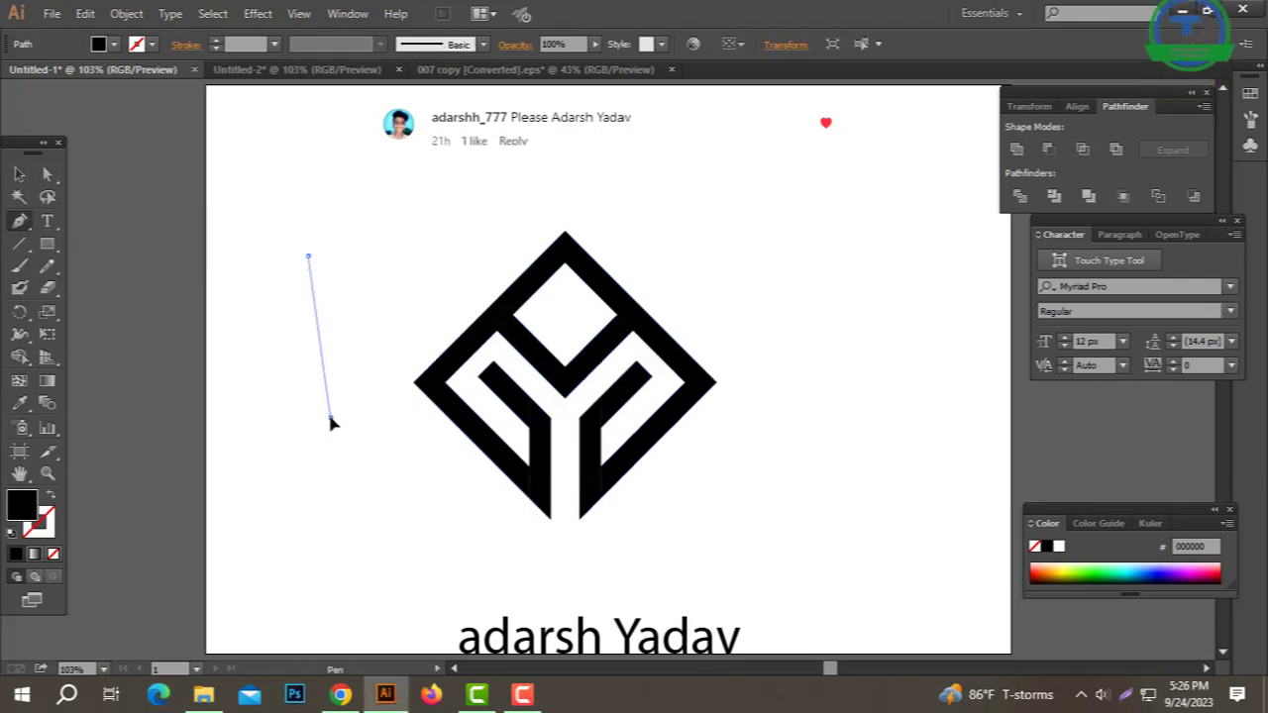
click(330, 417)
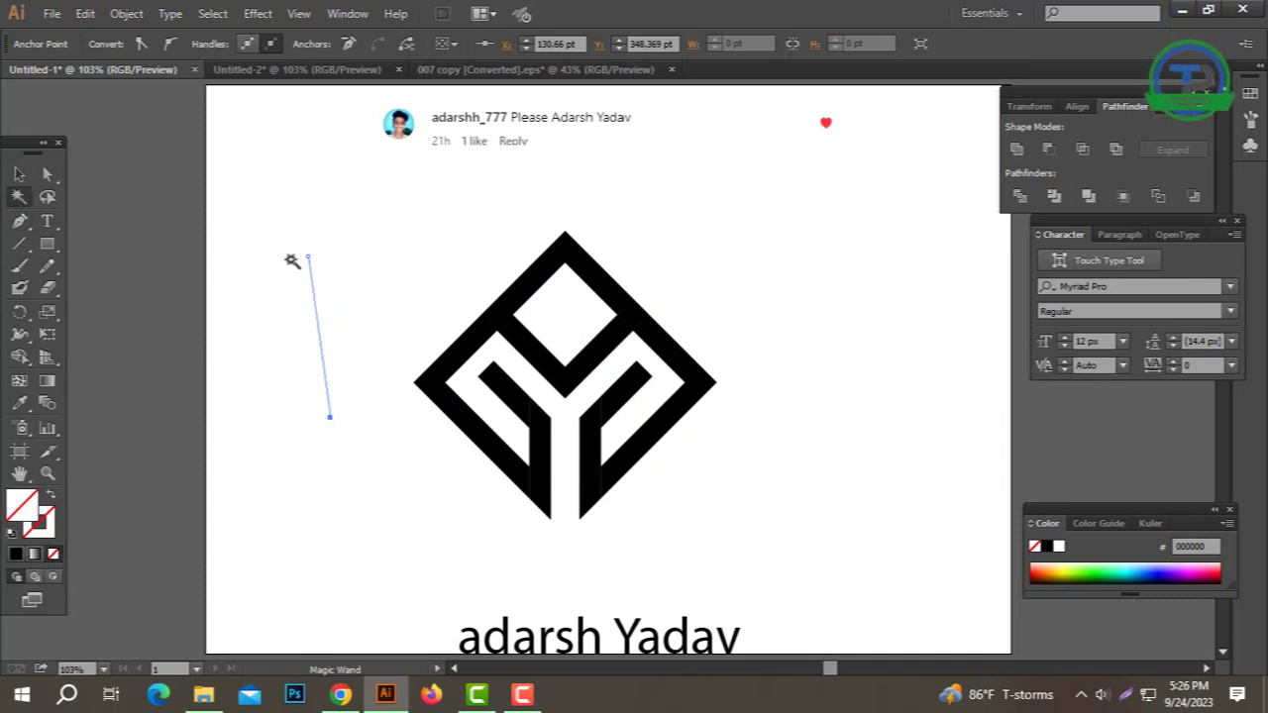
click(313, 277)
key(Delete)
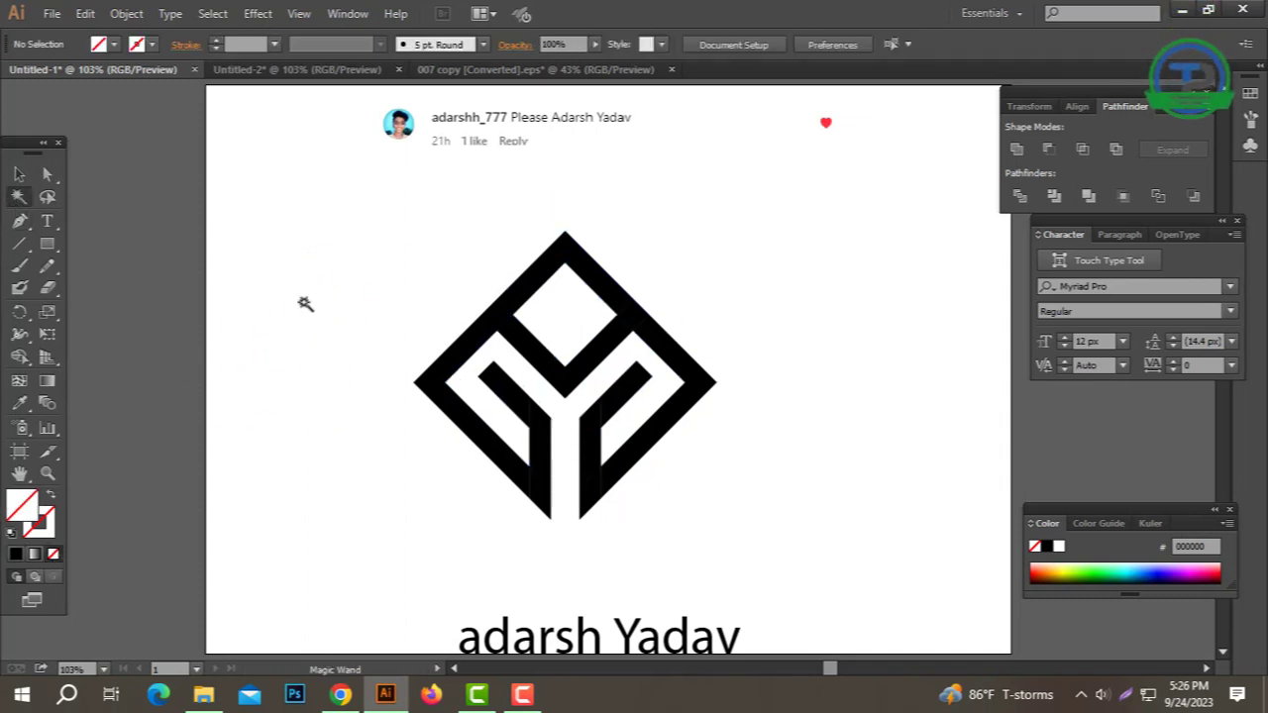
Step: Marquee-select every logo piece and combine them with Pathfinder Unite
drag(375, 236, 769, 522)
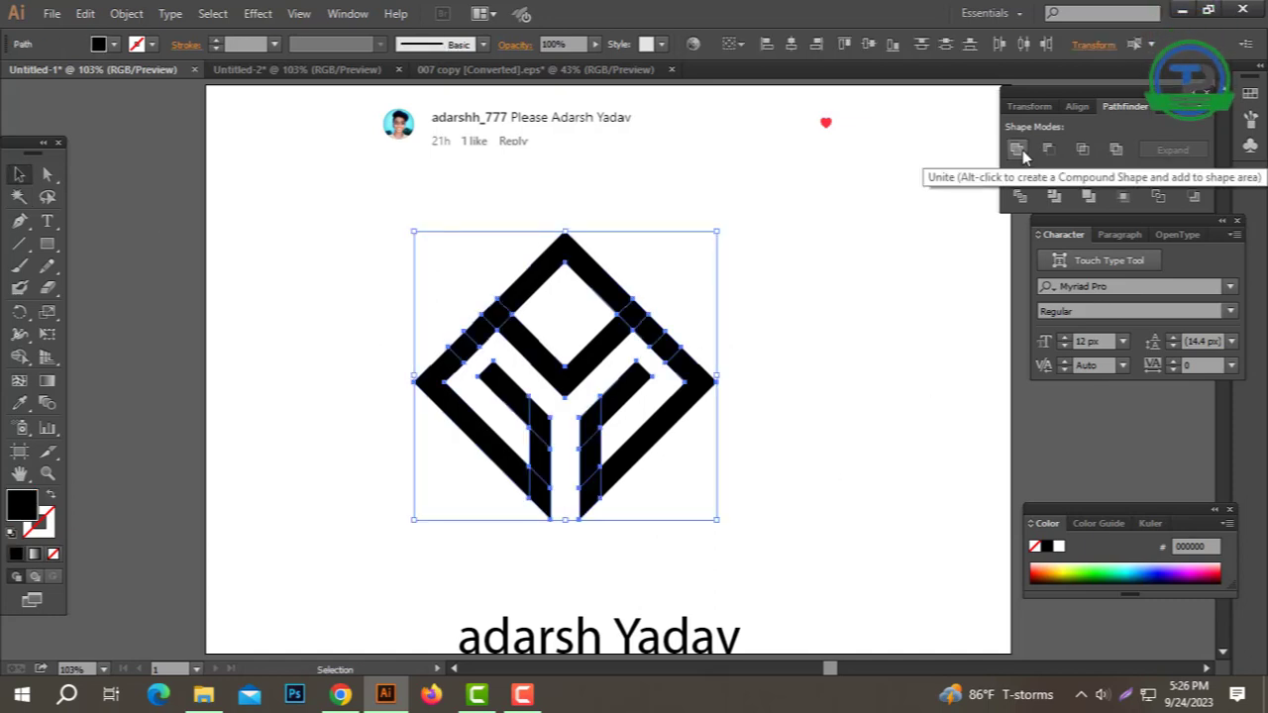
drag(1084, 107, 850, 102)
click(831, 231)
click(882, 315)
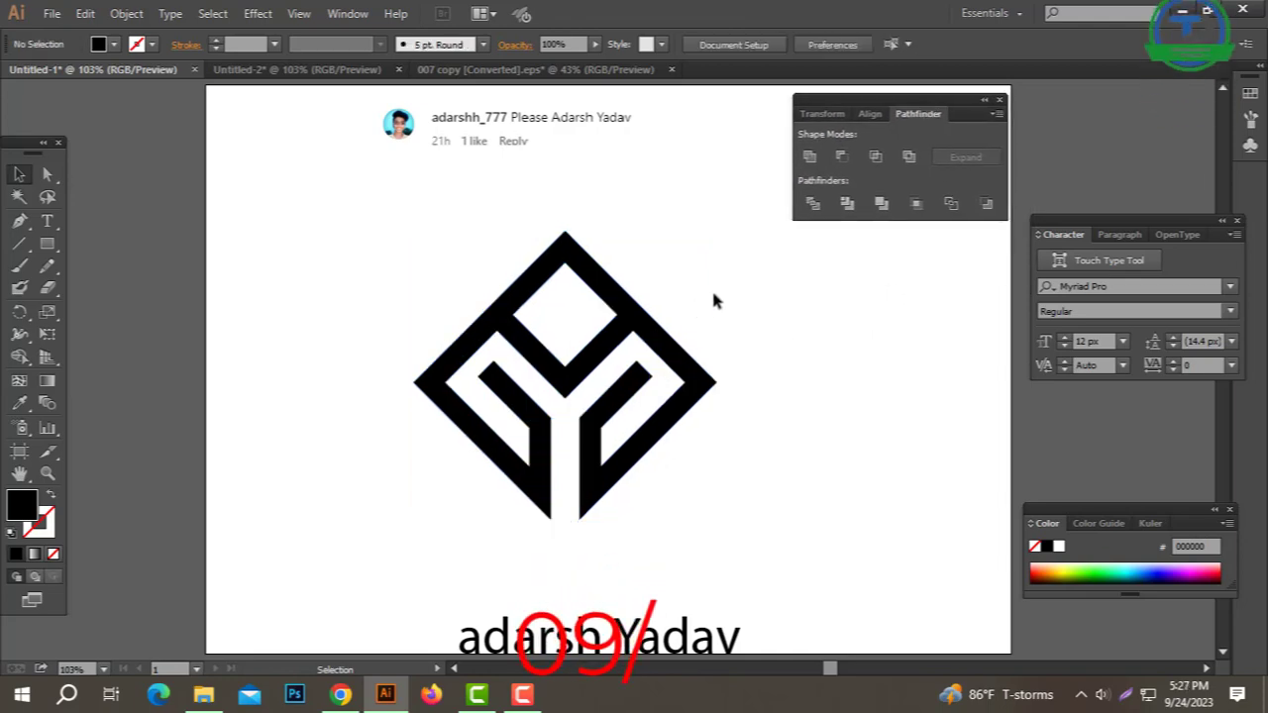
Step: Draw a thin 367.961 × 9.709 pt rectangle across the logo's middle
drag(713, 294, 353, 418)
click(338, 421)
drag(47, 243, 119, 247)
drag(382, 377, 734, 384)
Step: Check the thin bar's placement in Outline view, then return to Preview
click(20, 174)
click(478, 273)
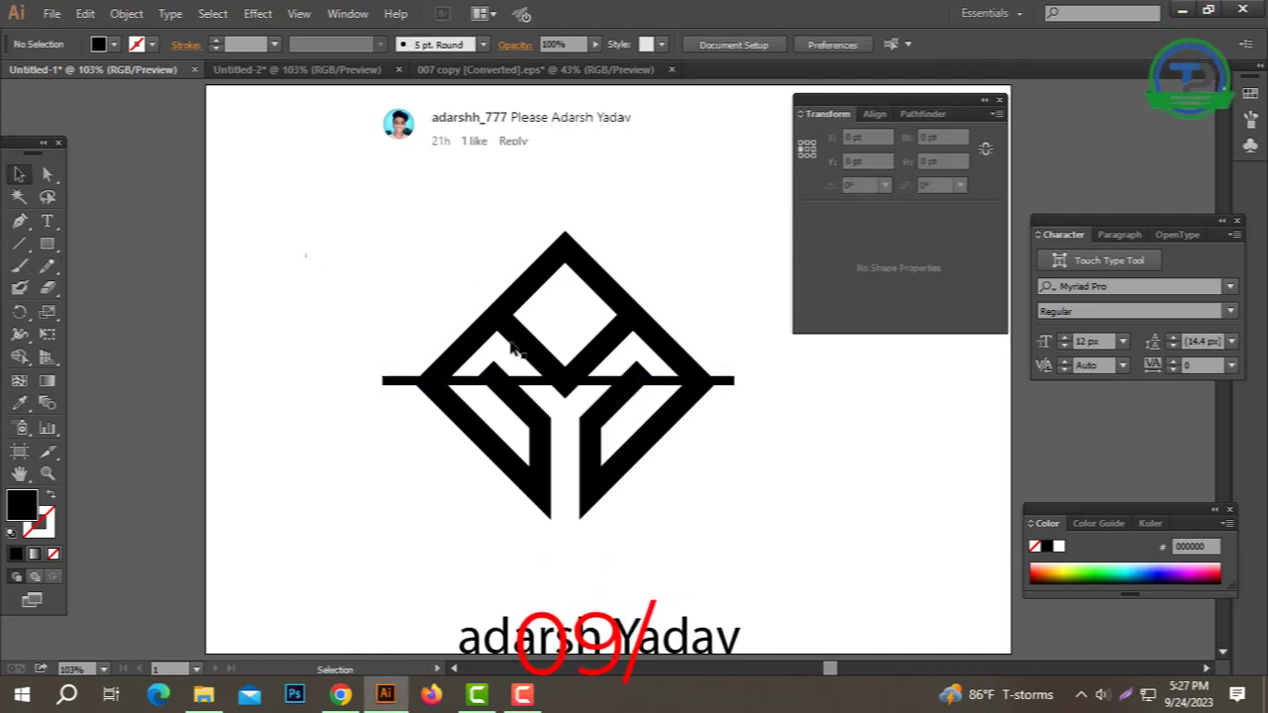
click(725, 382)
click(690, 423)
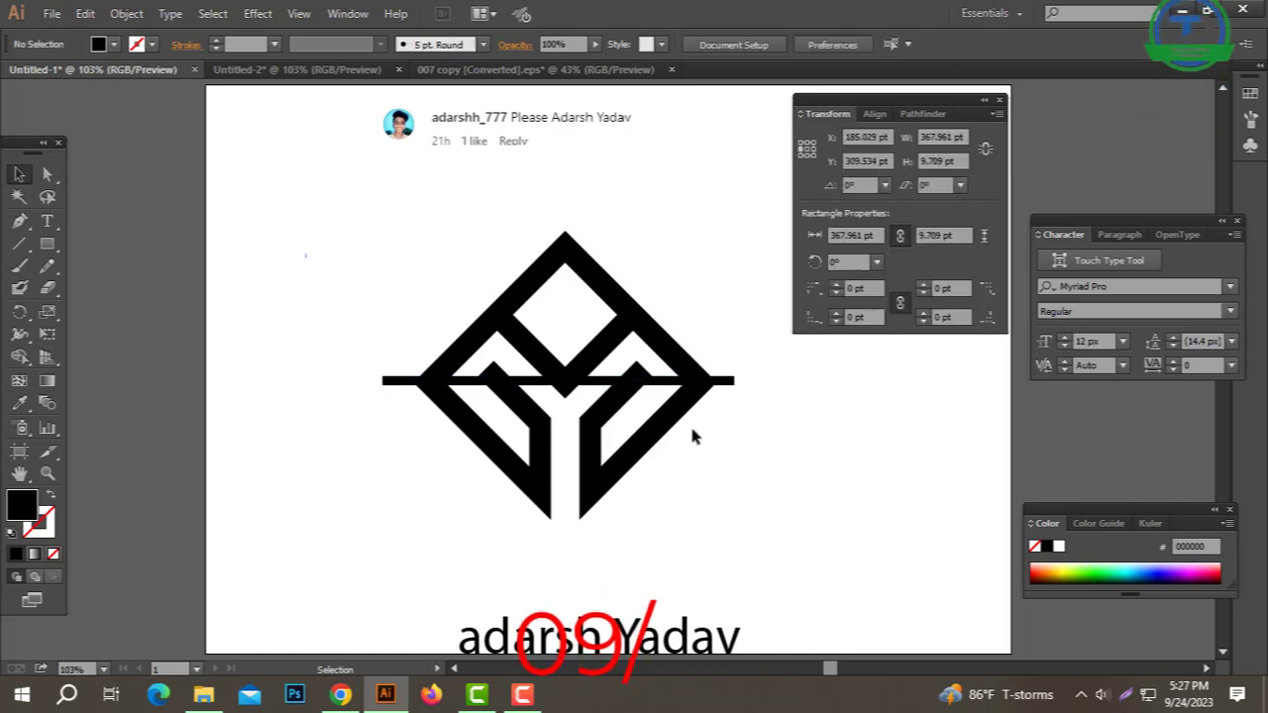
key(ctrl+y)
click(741, 384)
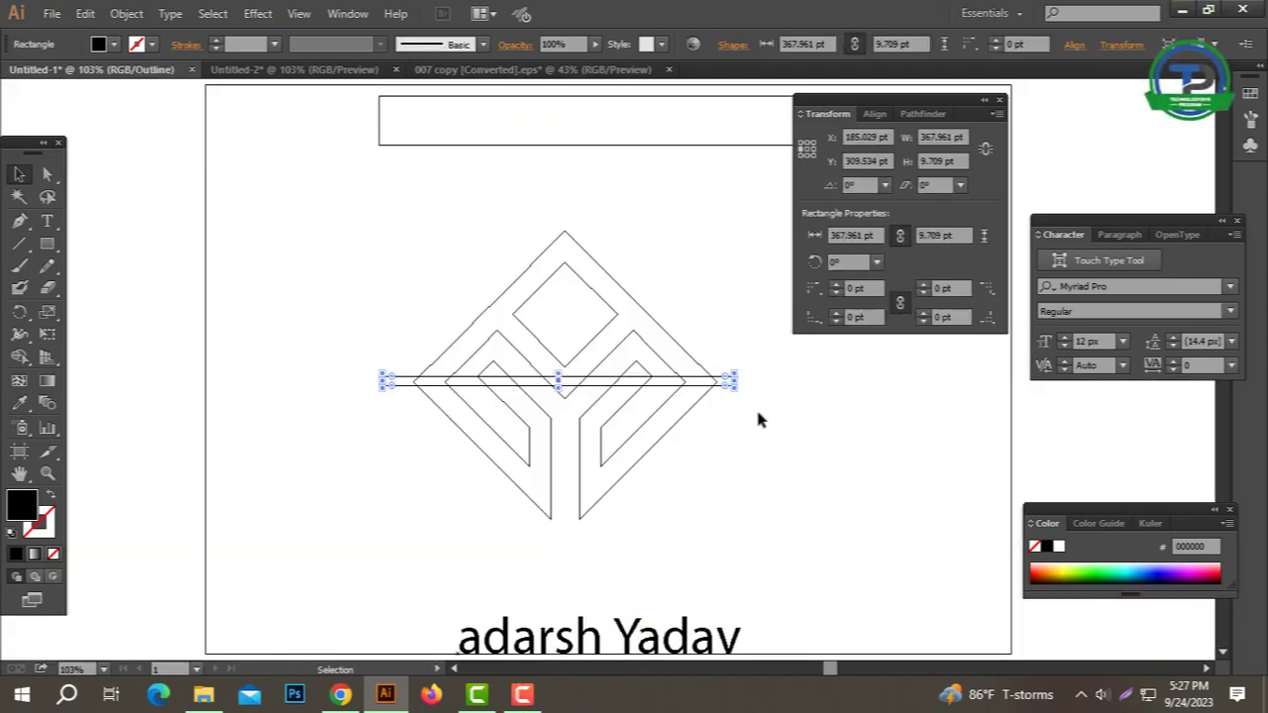
click(756, 418)
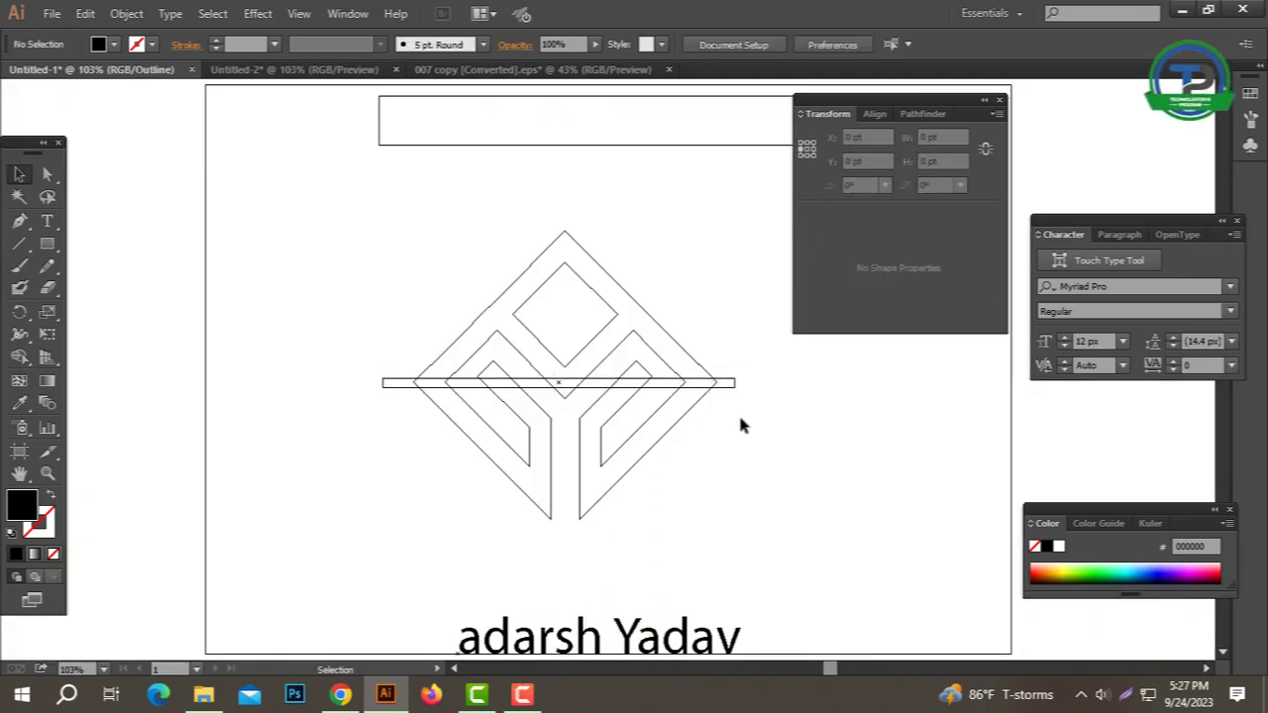
key(ctrl+y)
Step: Nudge the thin bar so it sits on the logo's middle
click(734, 381)
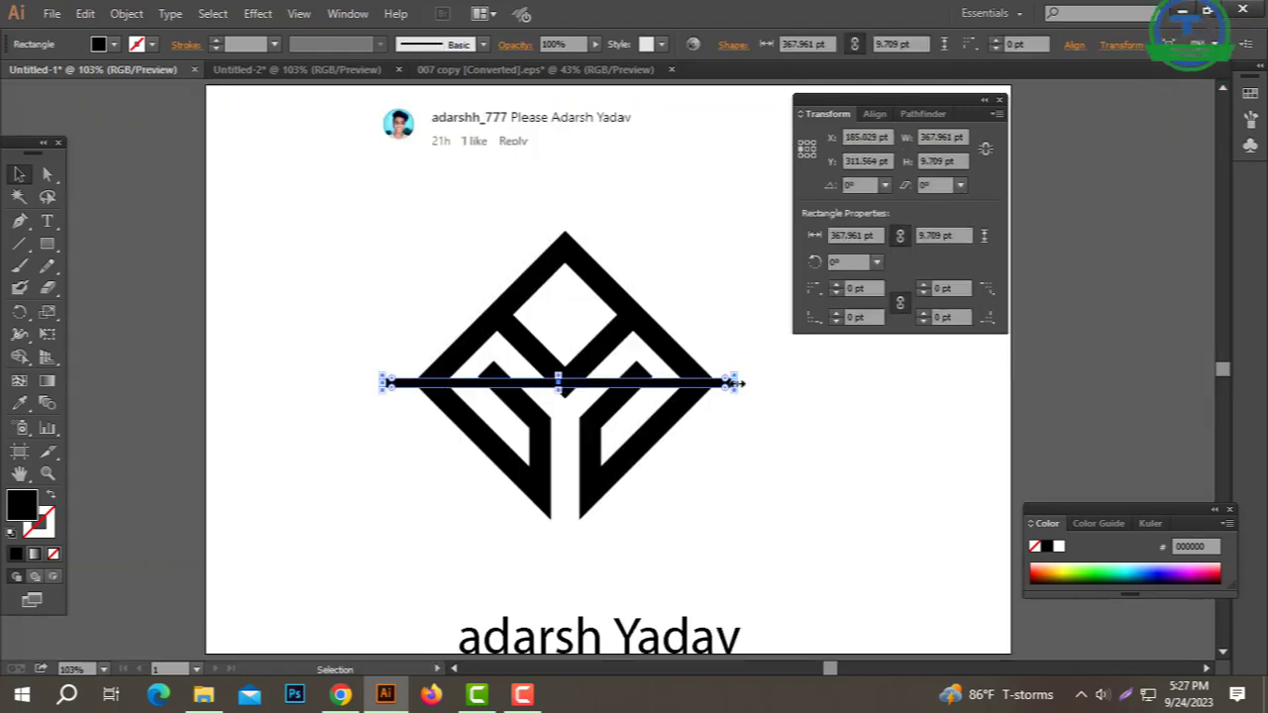
drag(741, 384, 711, 382)
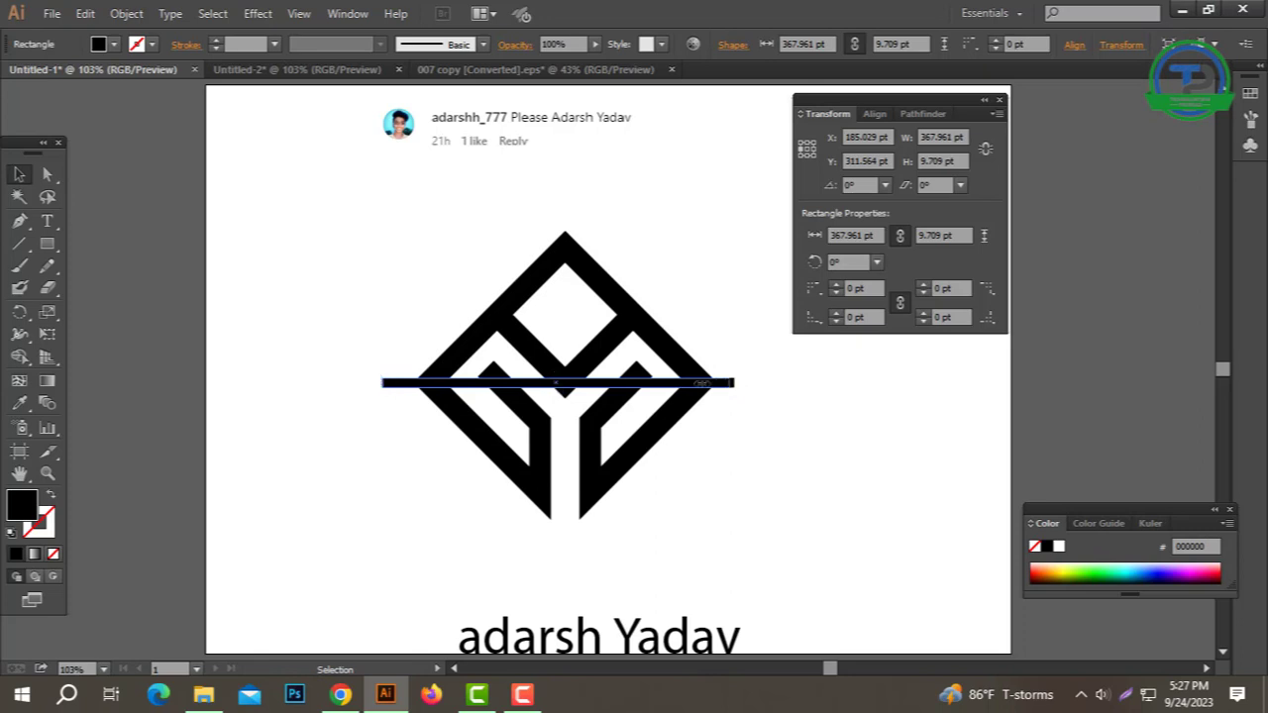
drag(488, 383, 472, 382)
Step: Centre the side bars vertically on the diamond, then nudge both bars slightly downward
click(798, 418)
drag(694, 306, 298, 518)
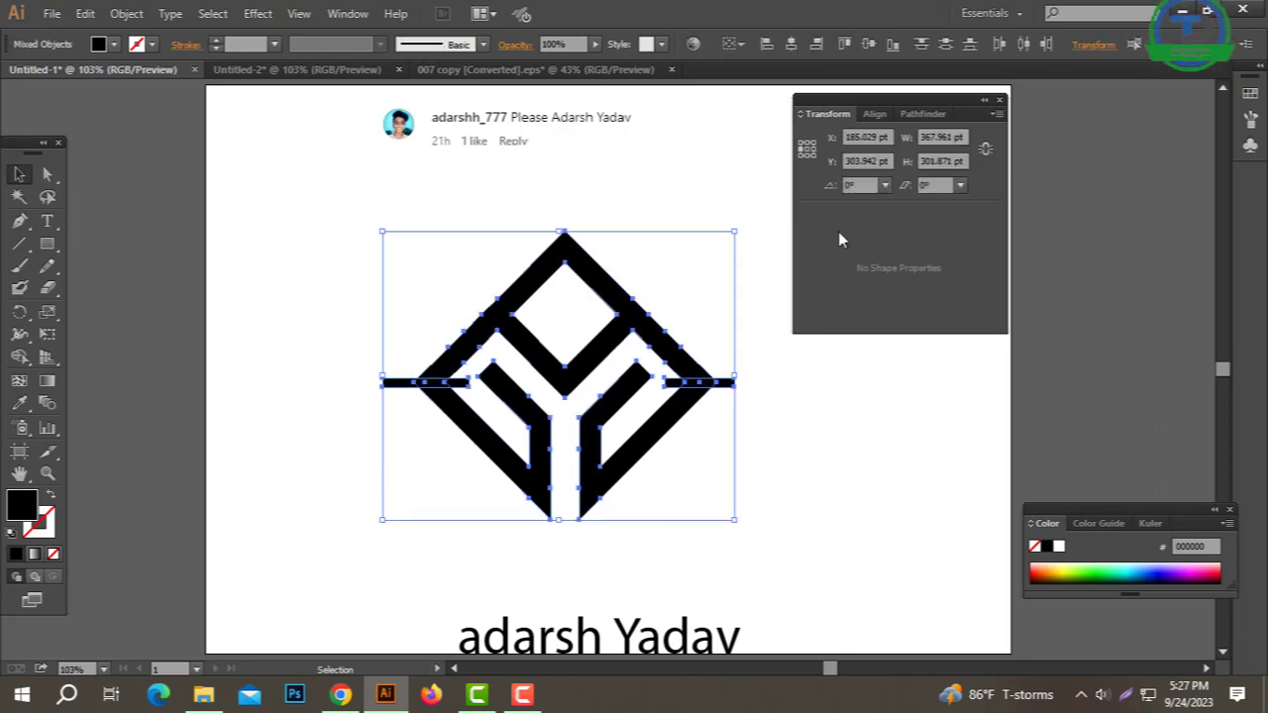
click(876, 114)
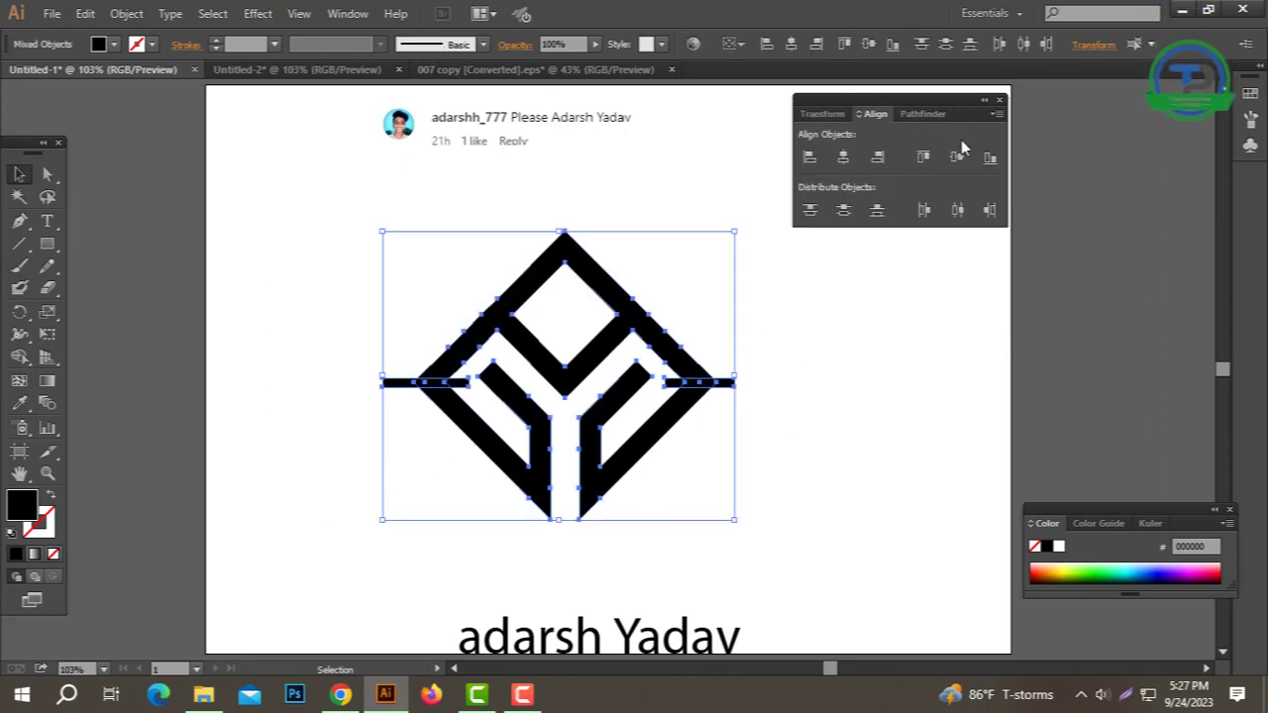
click(956, 157)
click(806, 376)
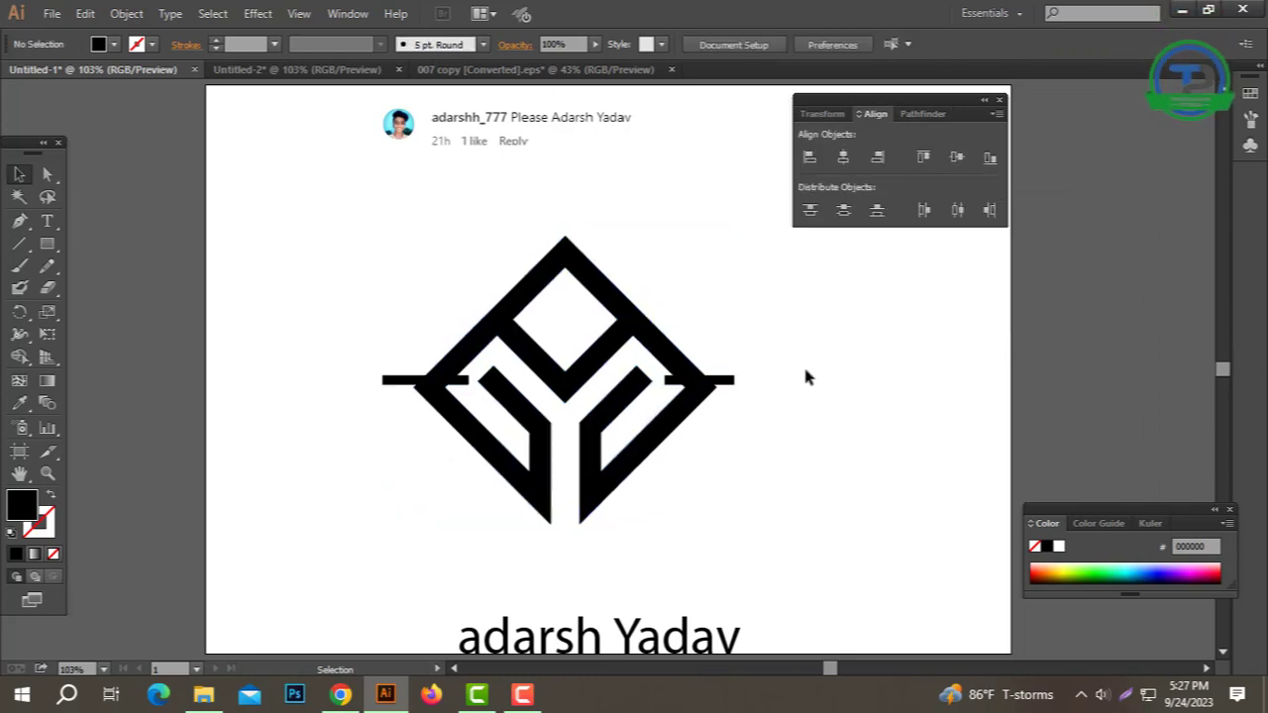
shift+click(420, 382)
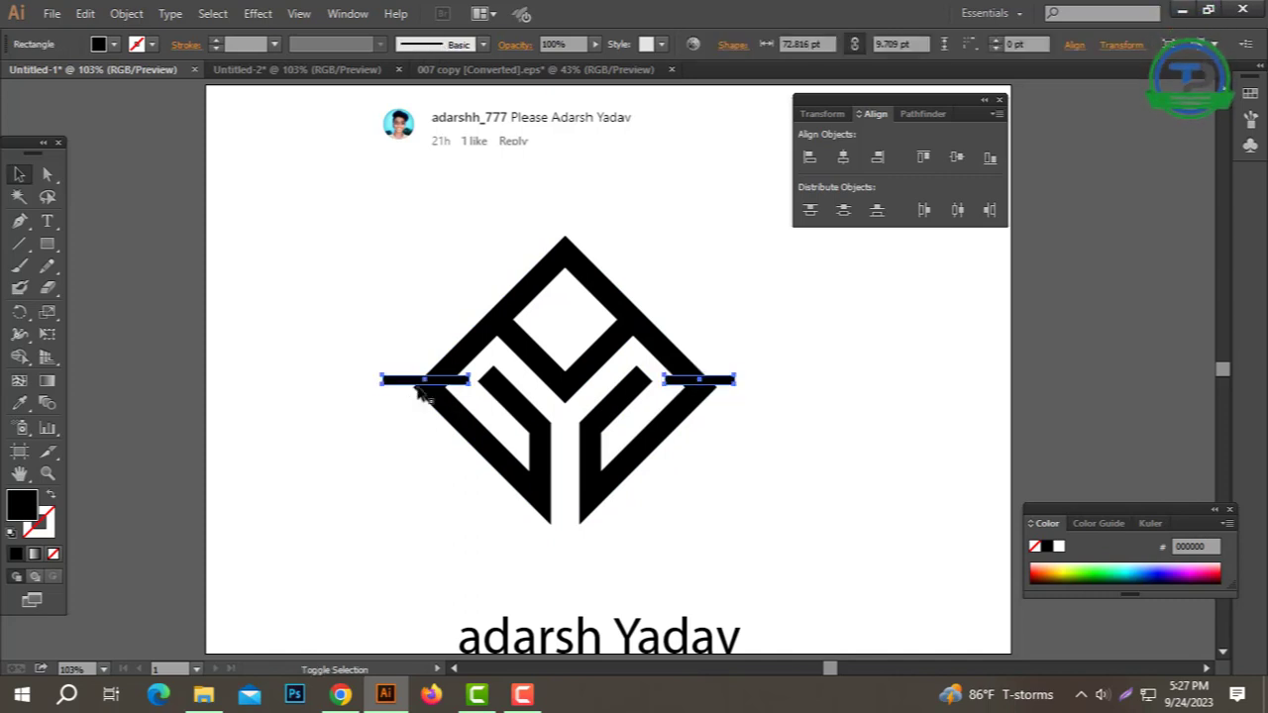
key(Down)
key(Down)
key(Down)
key(Down)
key(Down)
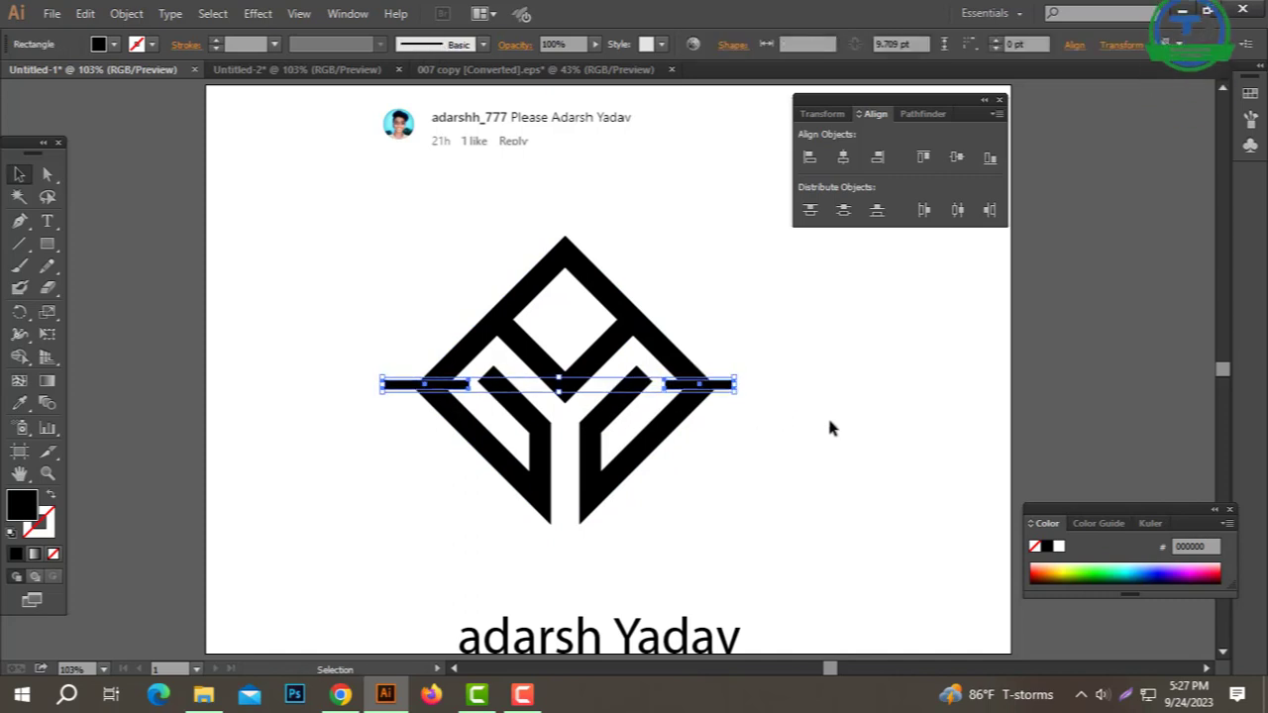
drag(835, 346, 256, 464)
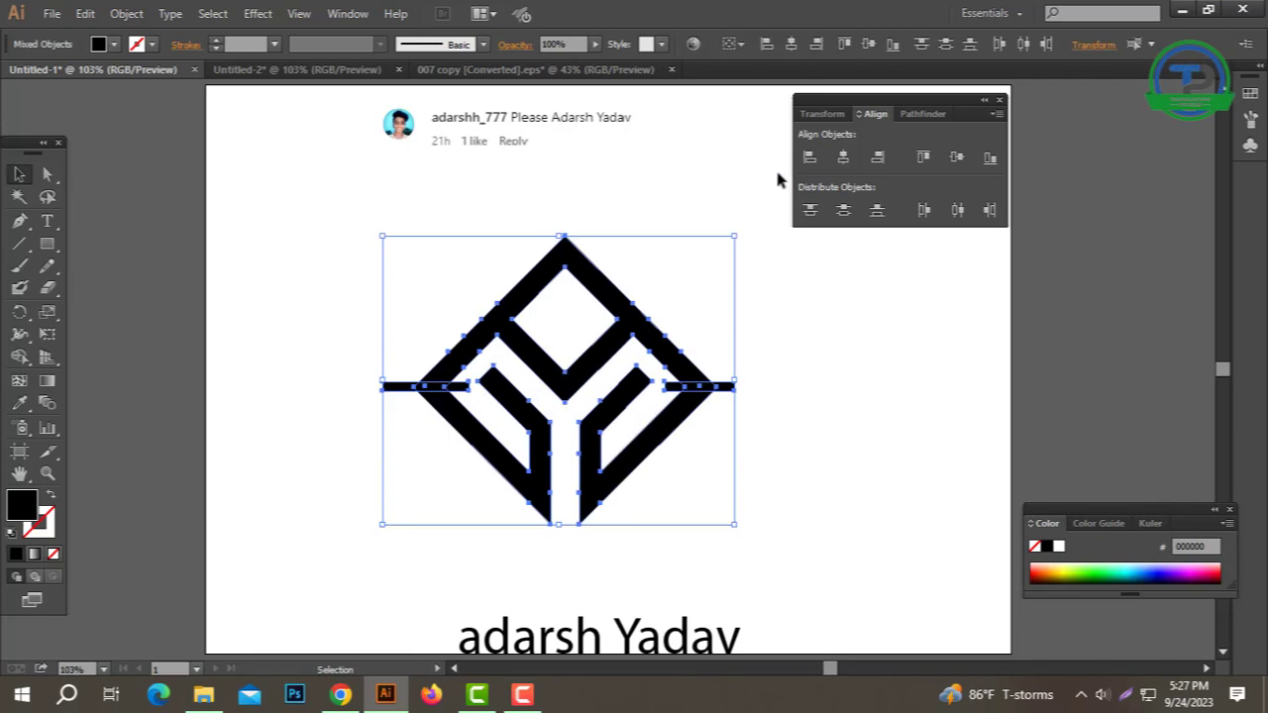
drag(753, 351, 729, 401)
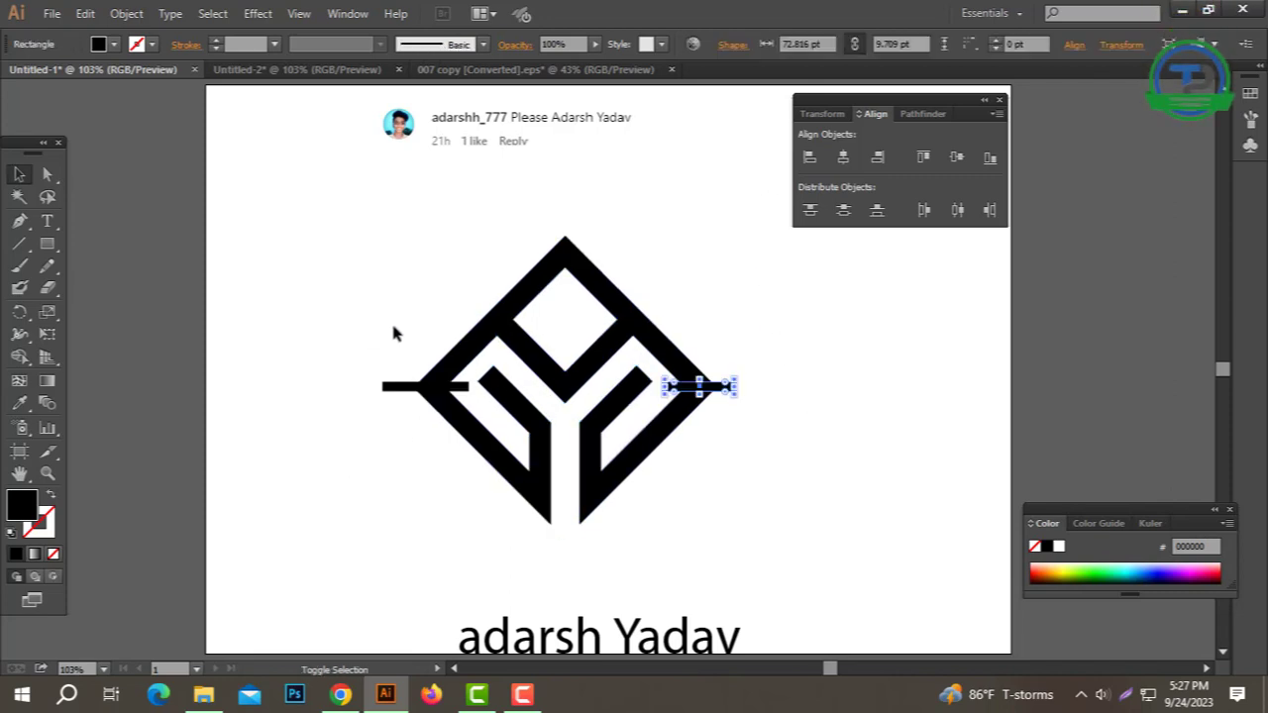
key(Down)
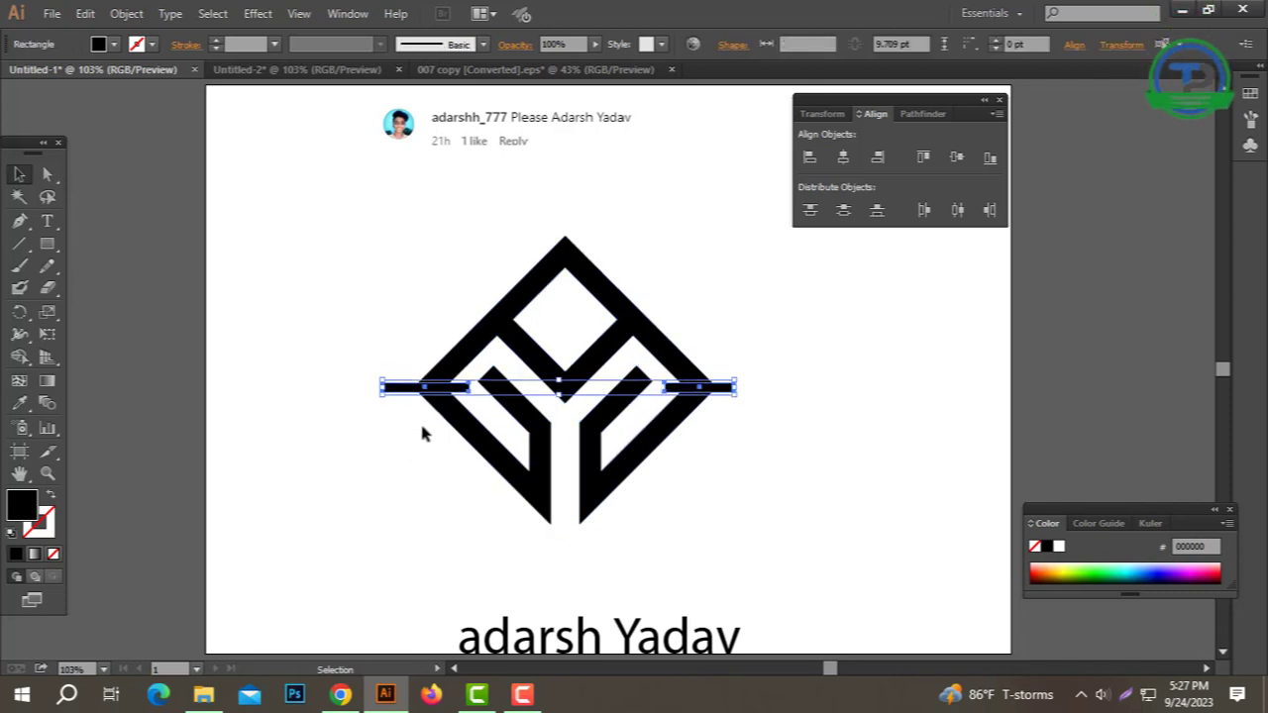
Step: Divide the overlapping logo shapes with Pathfinder Divide and ungroup the pieces
drag(832, 317, 426, 458)
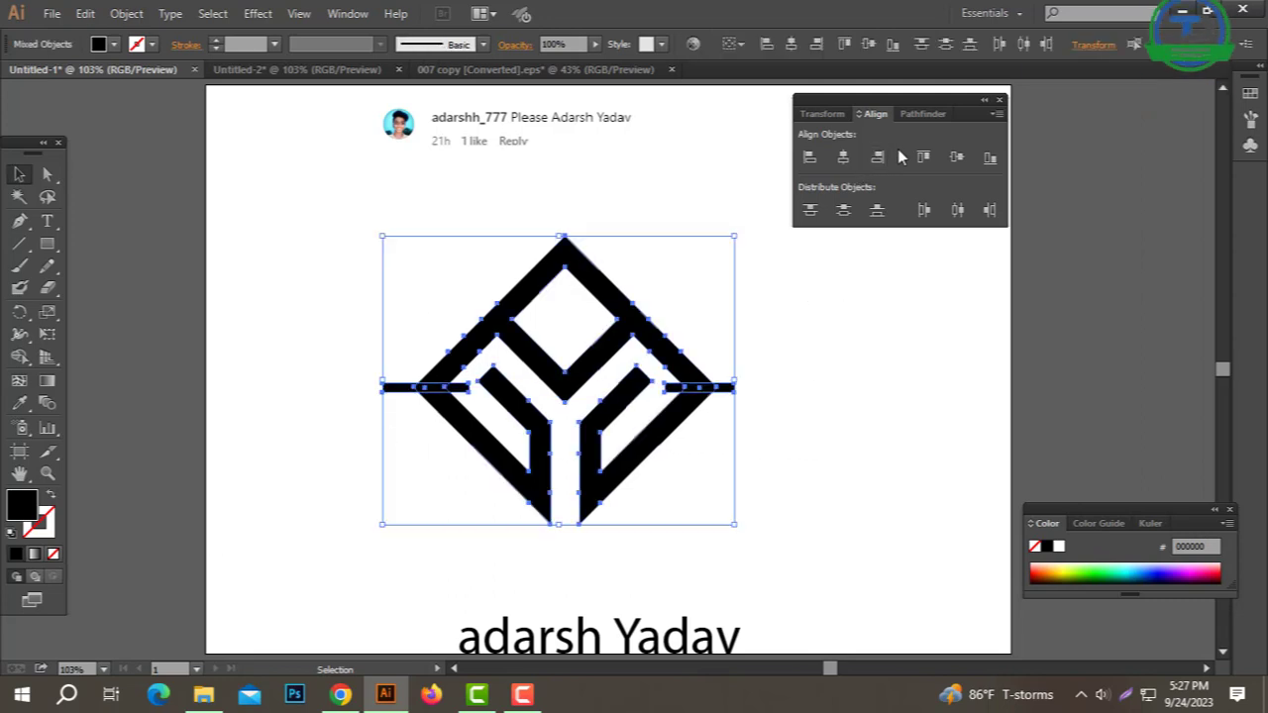
click(922, 115)
click(812, 204)
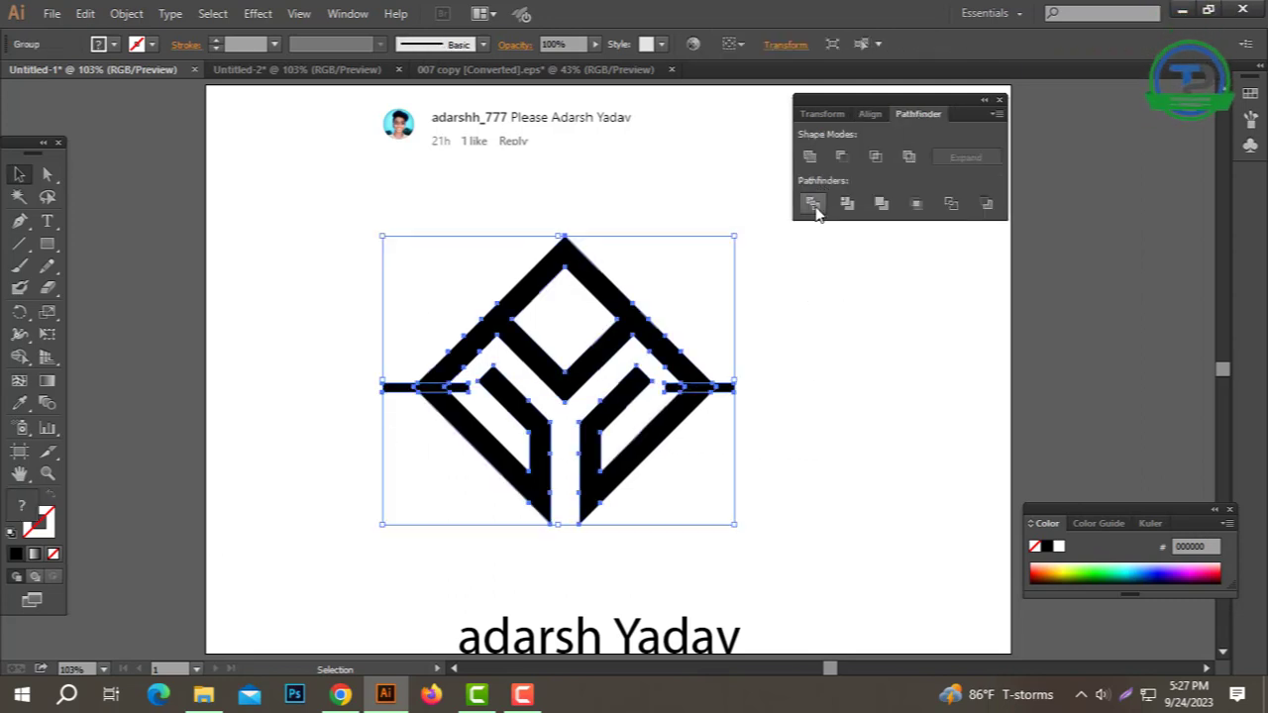
right_click(794, 311)
click(844, 425)
click(733, 406)
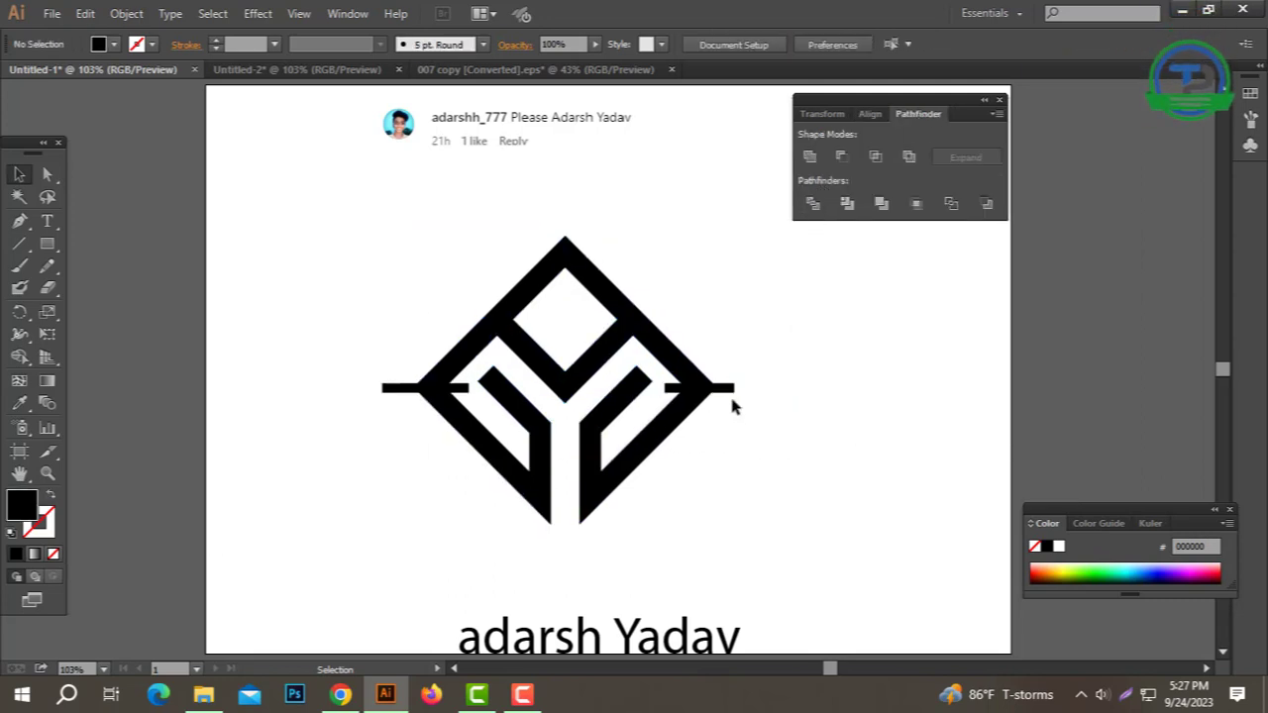
Step: Apply Minus Front to cut the bars out, ungroup, and select the top half
key(ctrl+a)
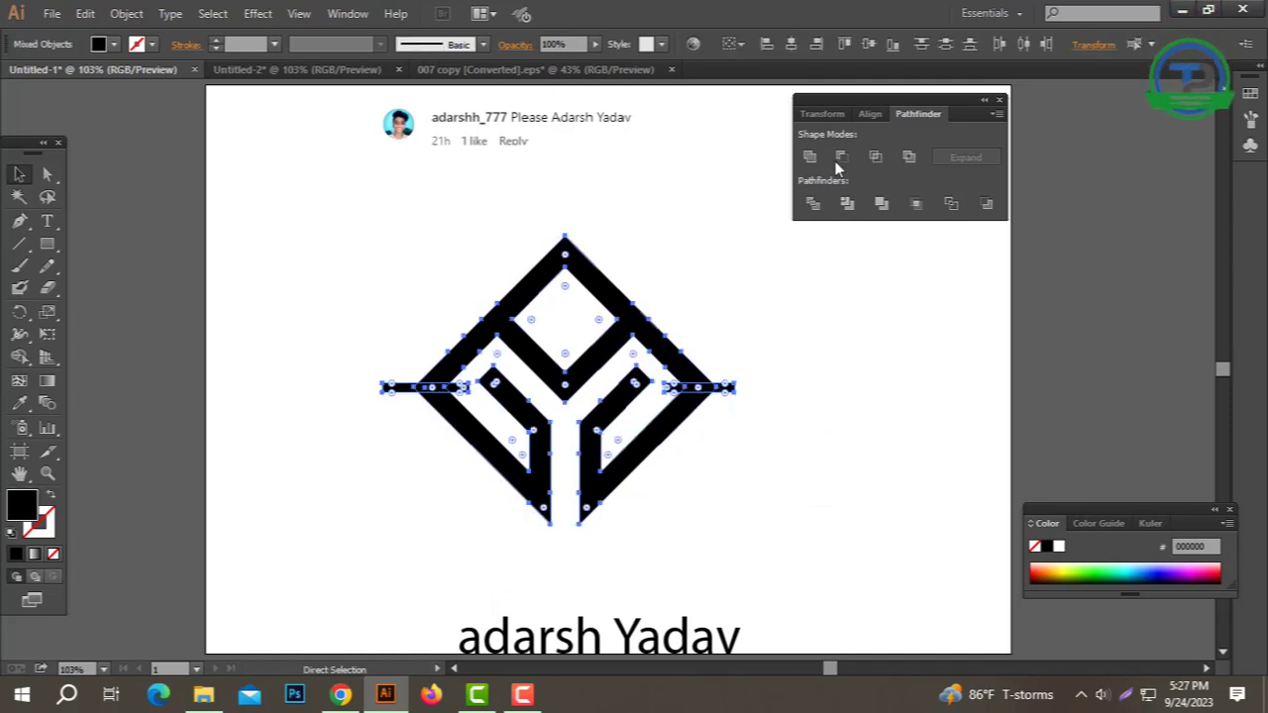
click(845, 157)
click(822, 389)
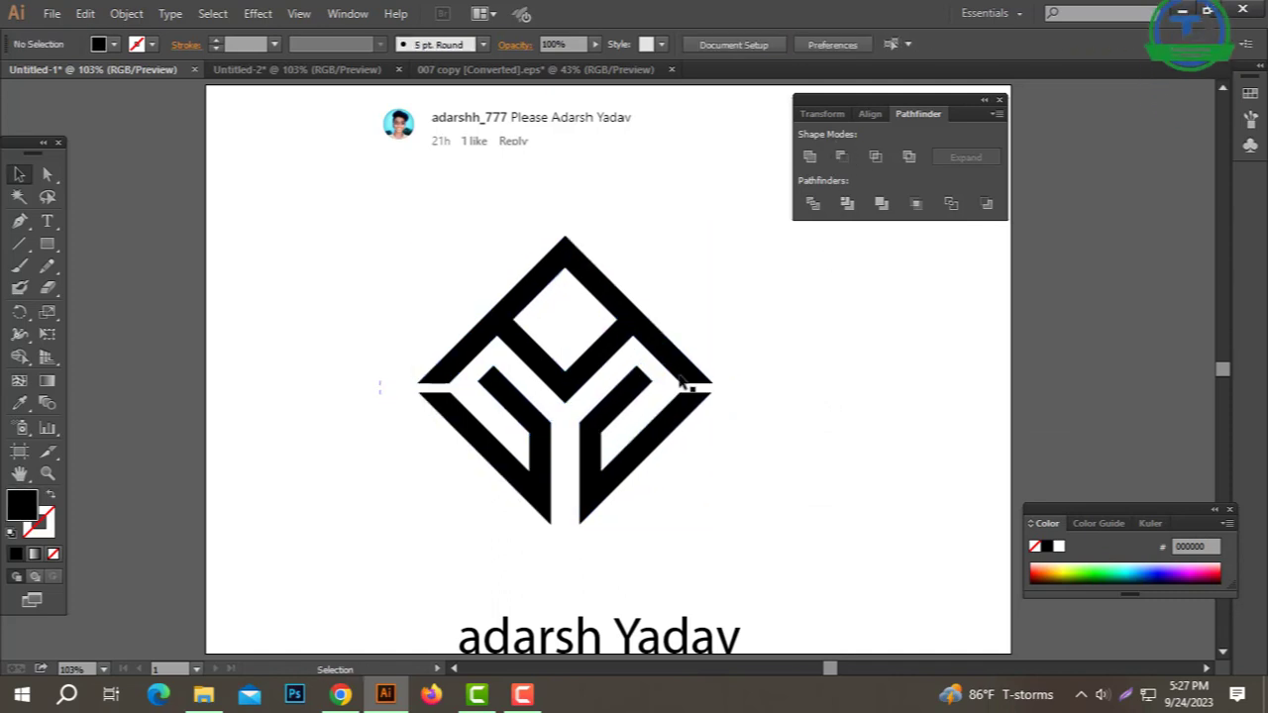
right_click(642, 330)
click(717, 426)
click(558, 297)
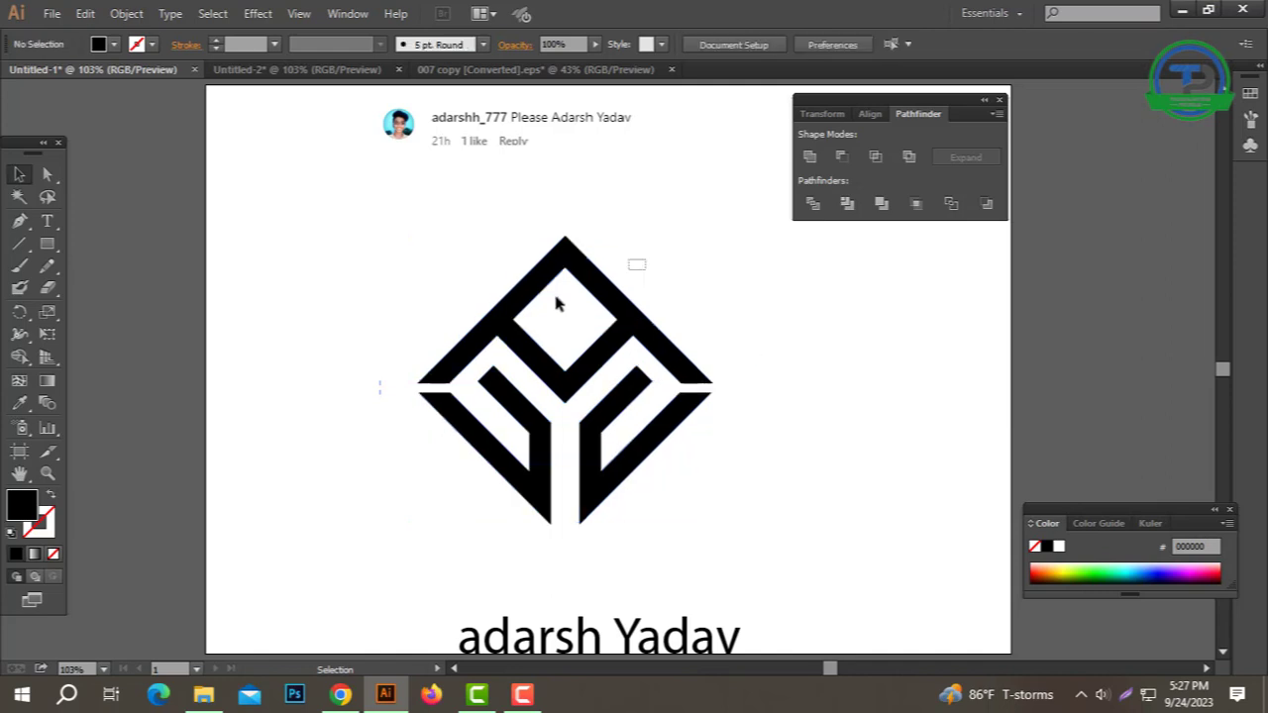
click(511, 309)
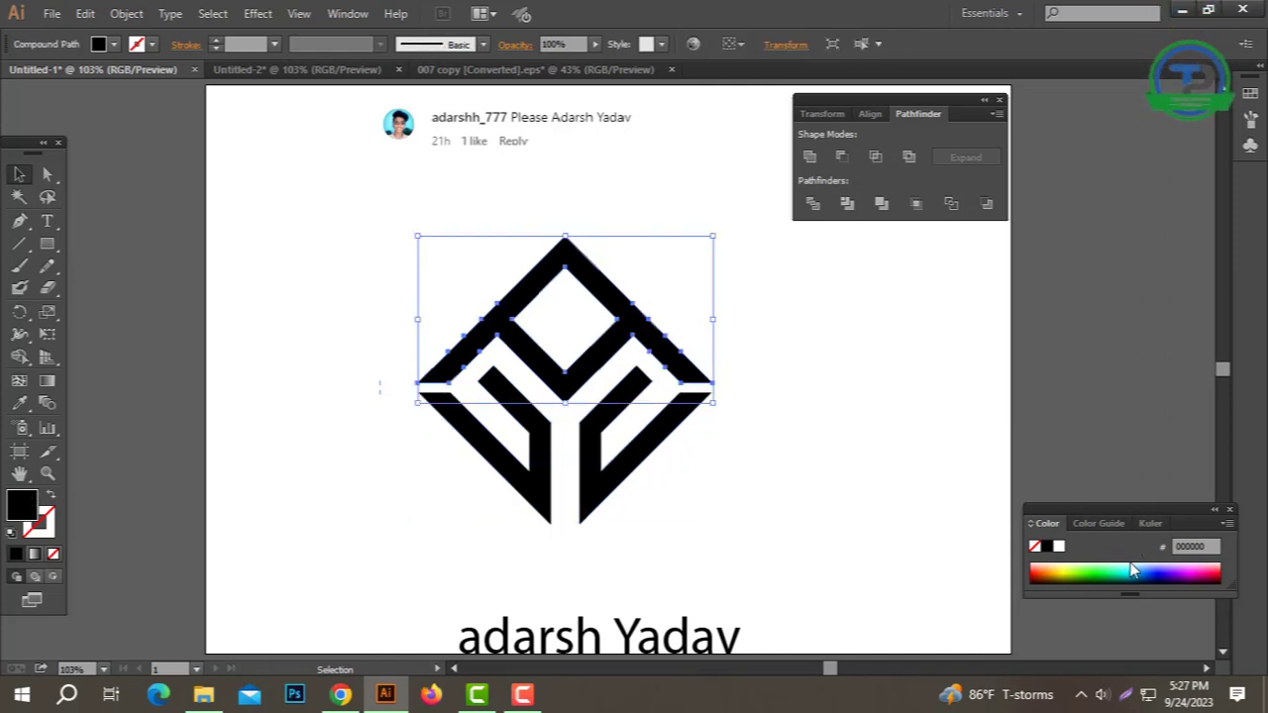
Step: Fill the monogram's lower half with D48F00 orange
drag(742, 481, 389, 507)
click(1056, 567)
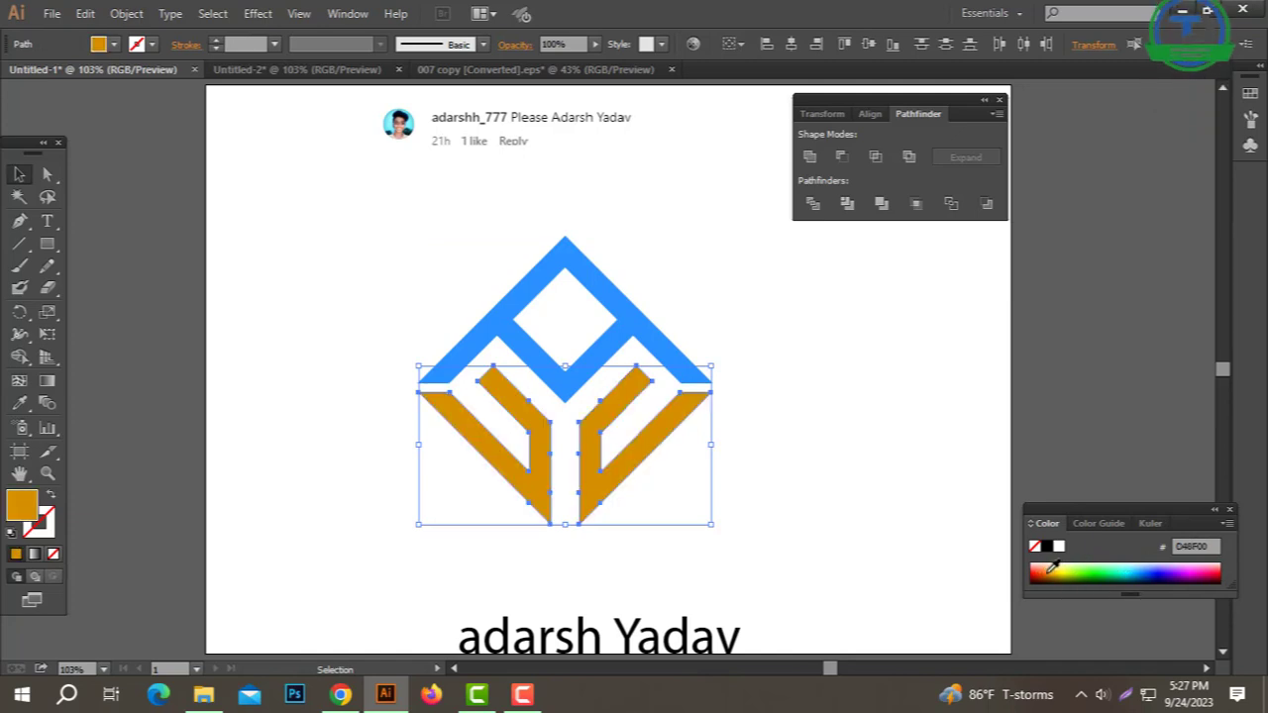
click(912, 492)
drag(725, 349, 388, 444)
click(937, 473)
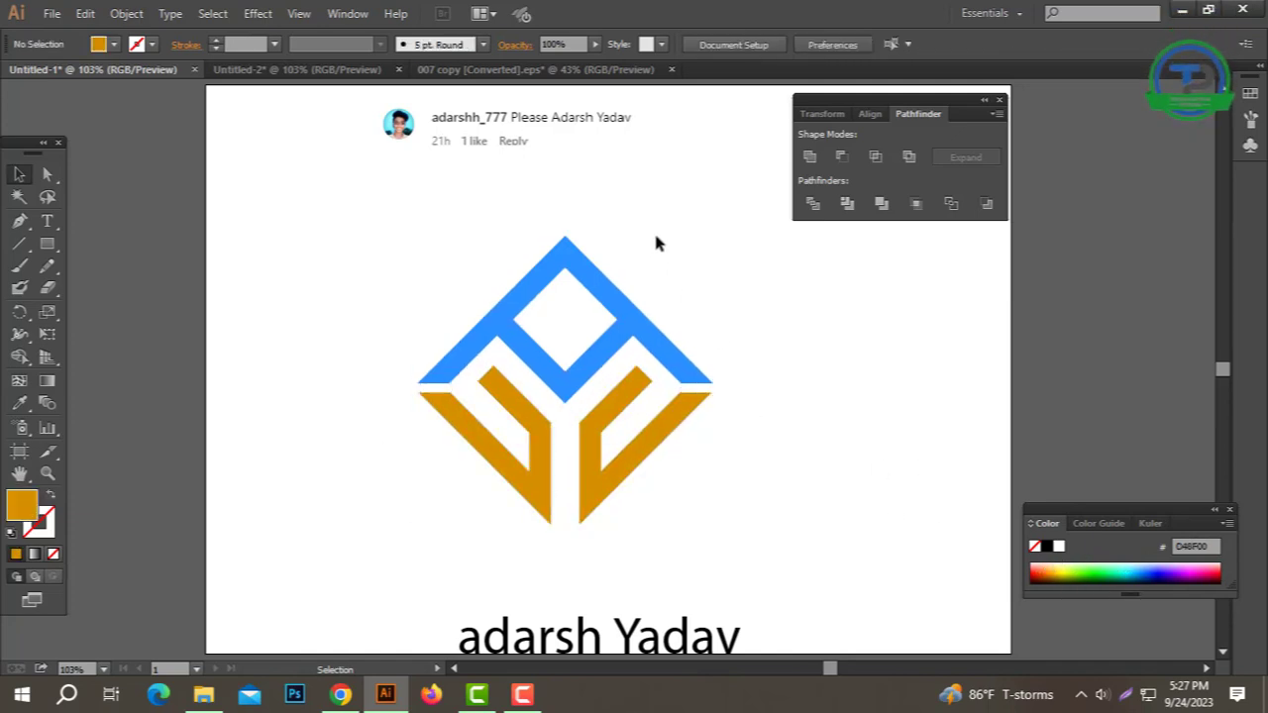
drag(656, 236, 358, 421)
click(651, 502)
Step: Group the orange and blue halves and scale the logo down much smaller
click(514, 472)
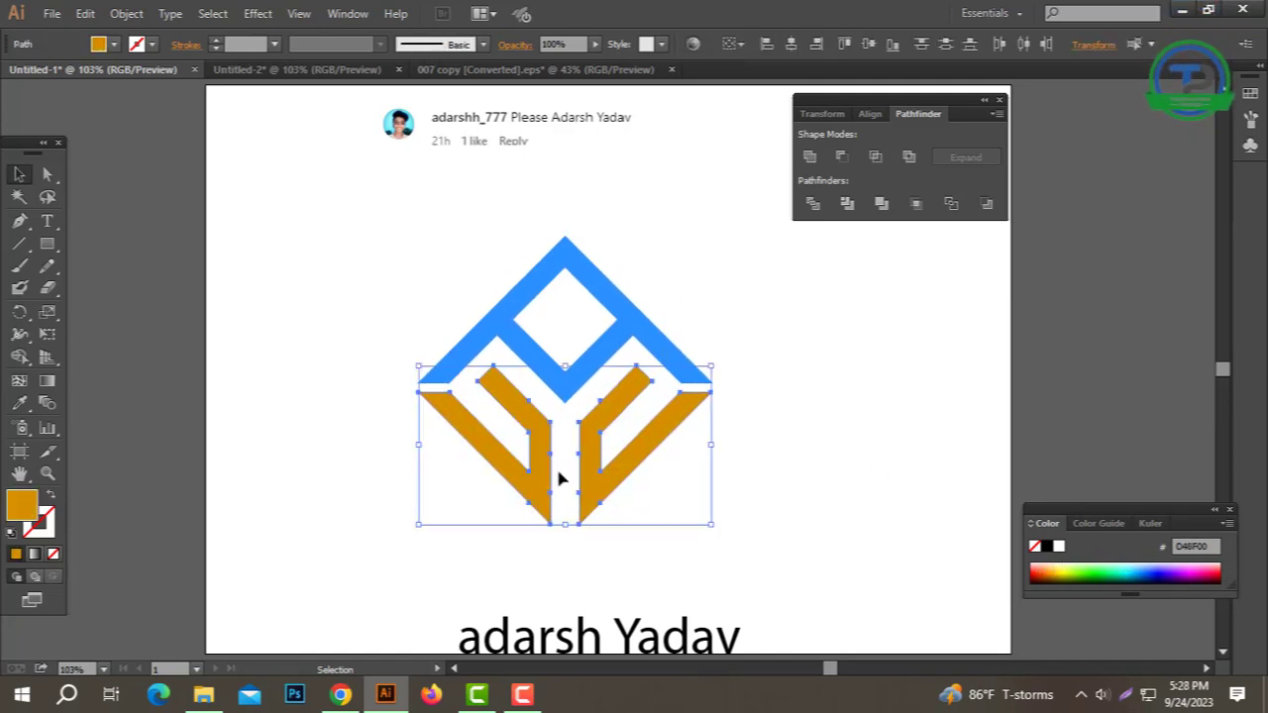
shift+click(619, 340)
right_click(617, 344)
click(617, 430)
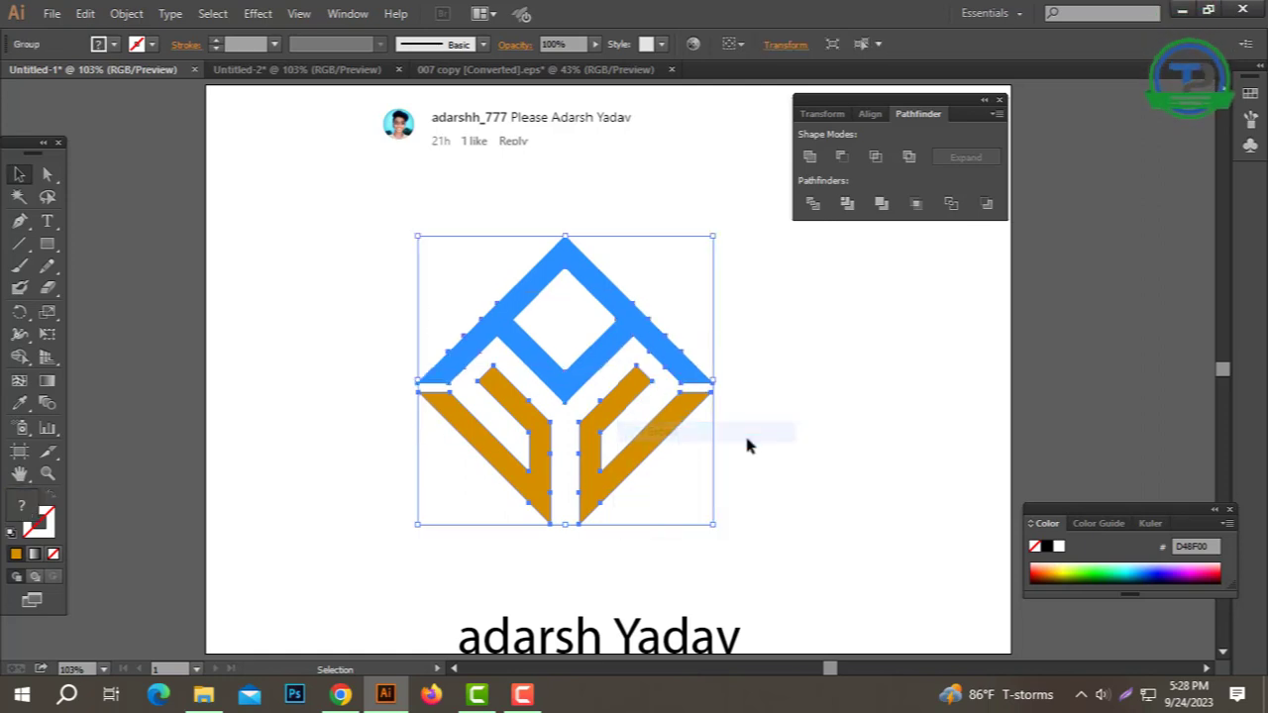
click(750, 445)
click(575, 482)
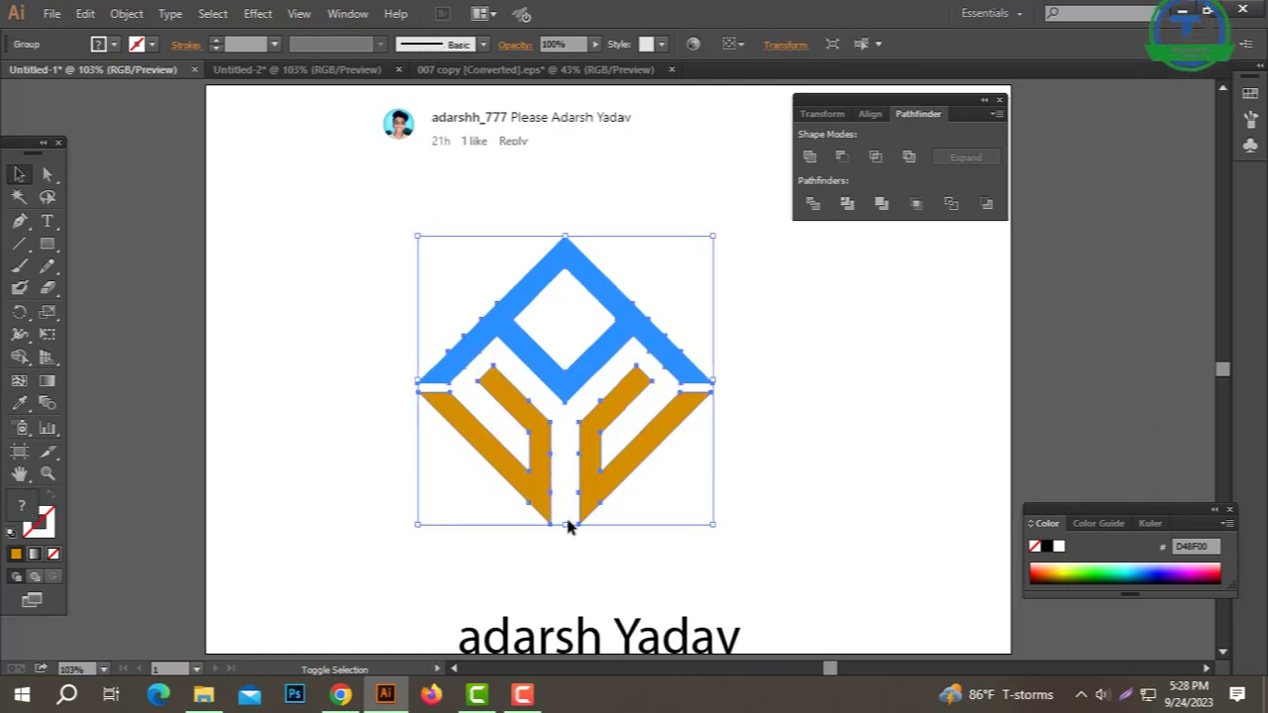
drag(566, 524, 542, 380)
click(638, 419)
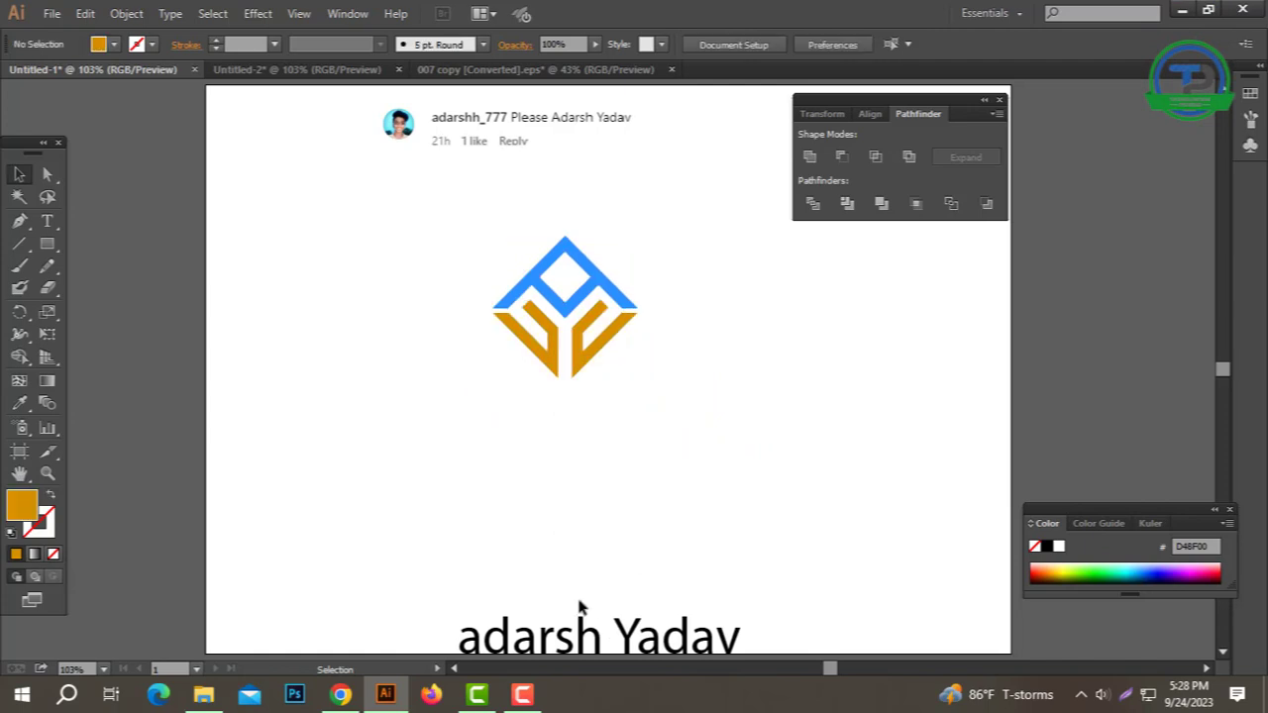
drag(580, 605, 619, 426)
drag(619, 426, 623, 561)
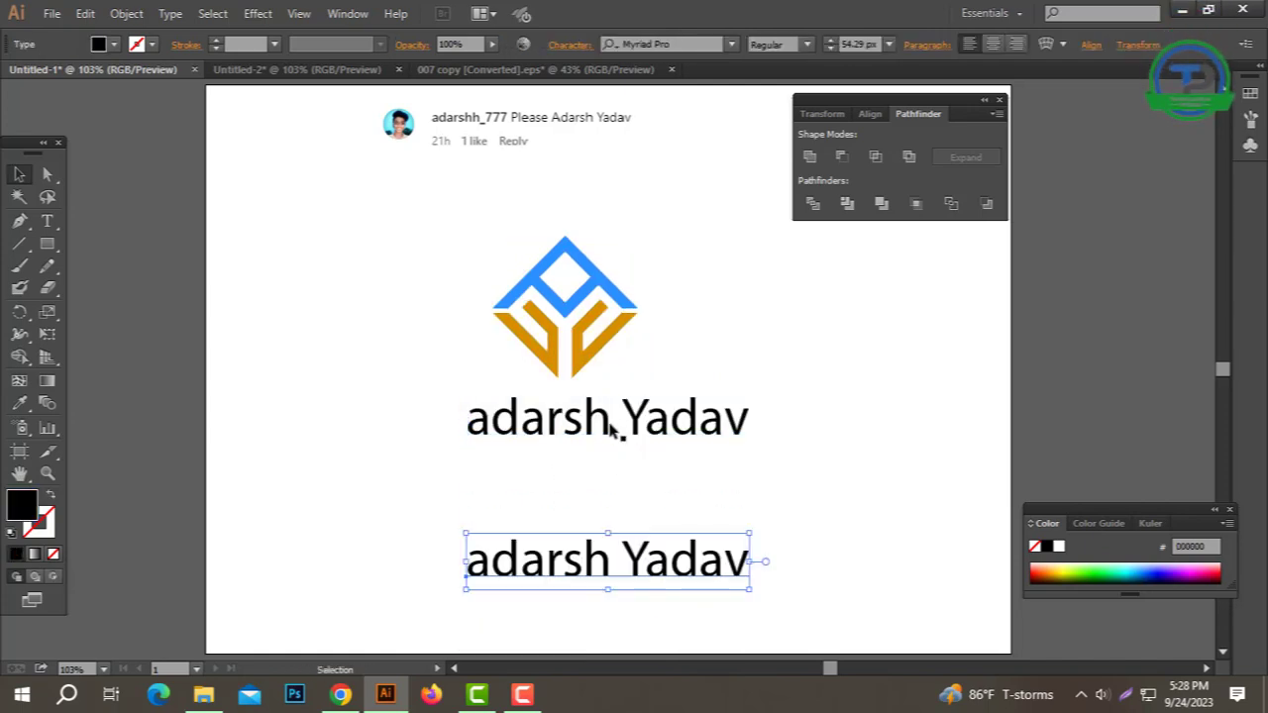
double_click(614, 422)
drag(614, 419, 820, 414)
key(BackSpace)
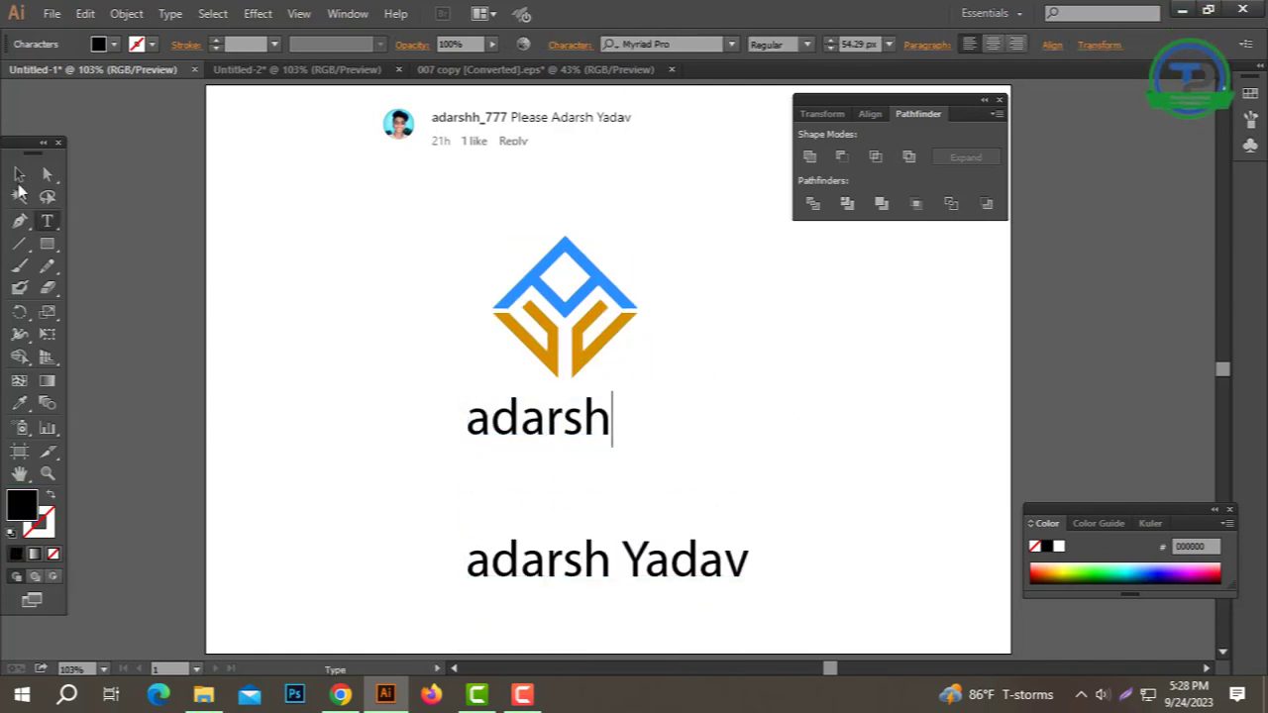
key(Escape)
Step: Enlarge 'adarsh' to about 187.16 px under the logo and move the full-name copy lower
drag(612, 448, 790, 523)
drag(662, 479, 698, 503)
drag(631, 571, 632, 625)
click(660, 445)
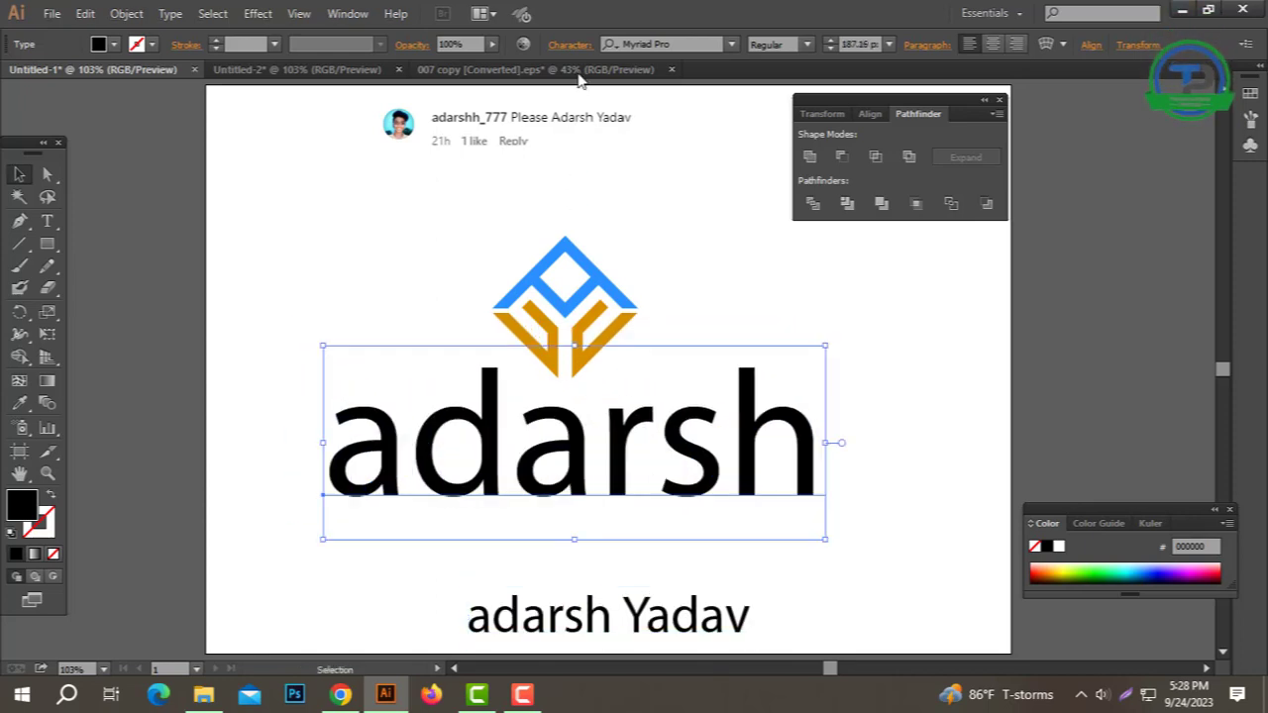
click(687, 44)
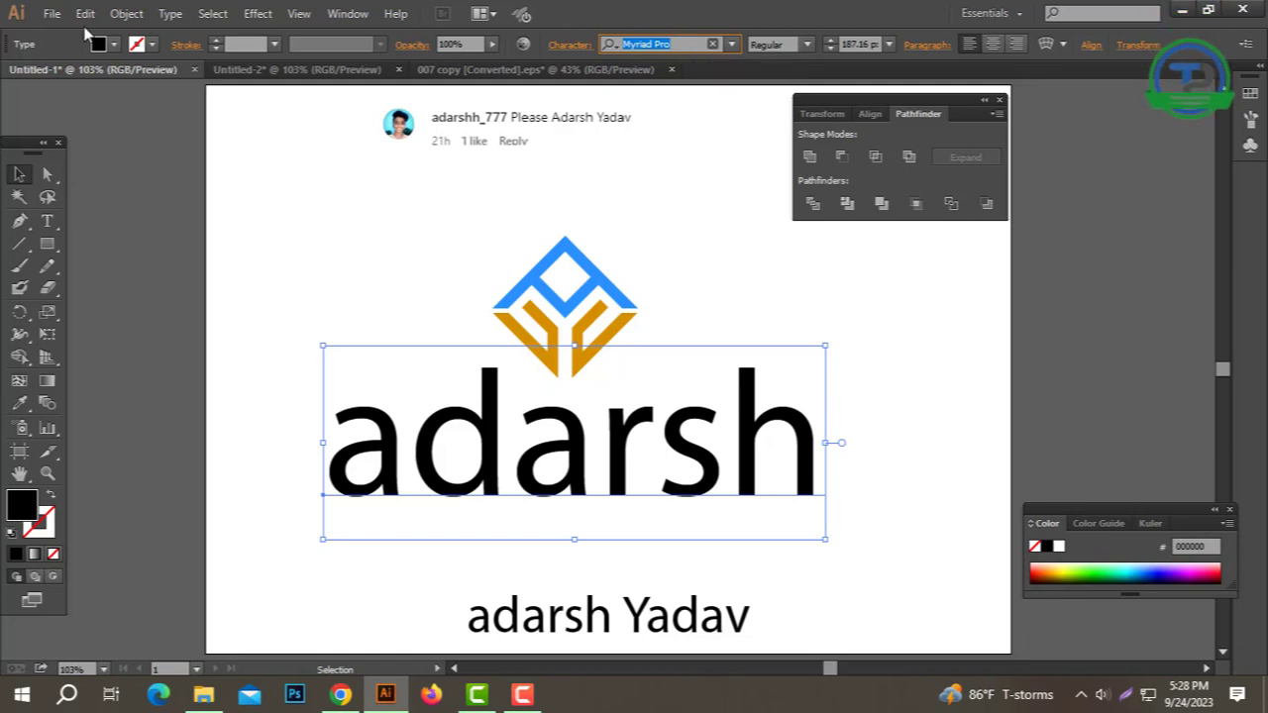
Step: Change 'adarsh' to UPPERCASE and set its font to Vedo Bold
click(169, 12)
mouse_move(351, 277)
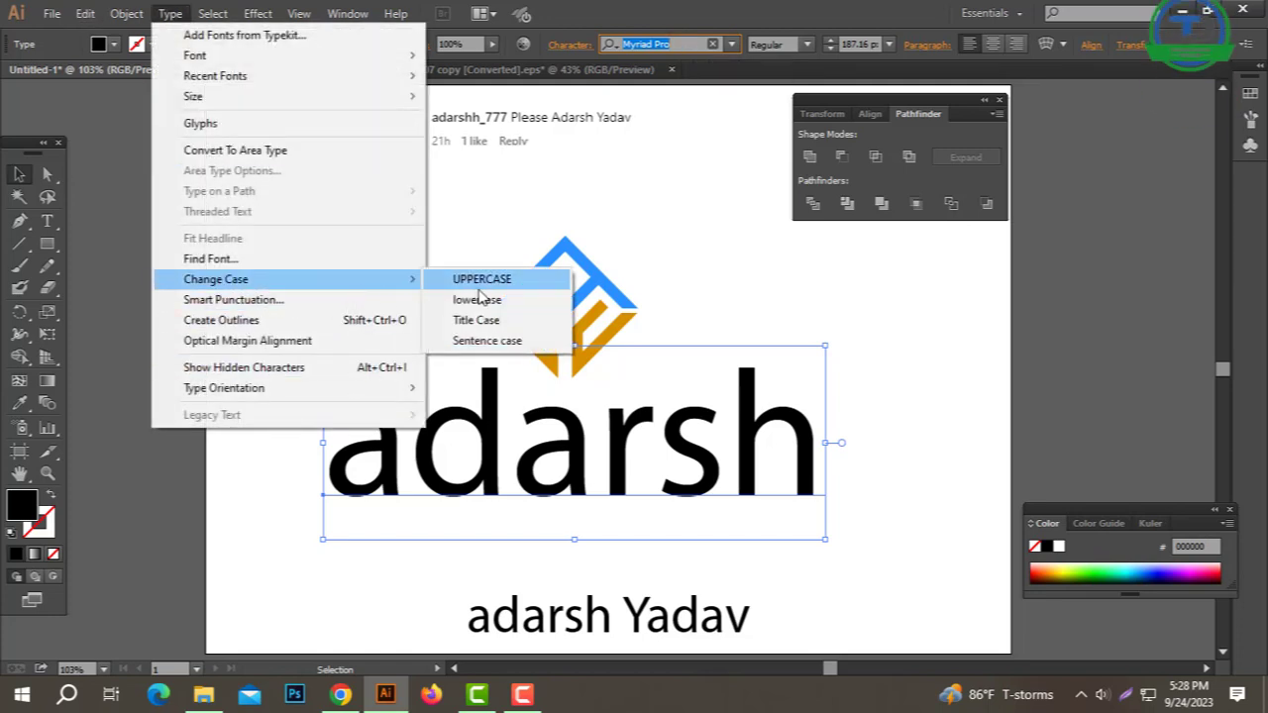
click(465, 274)
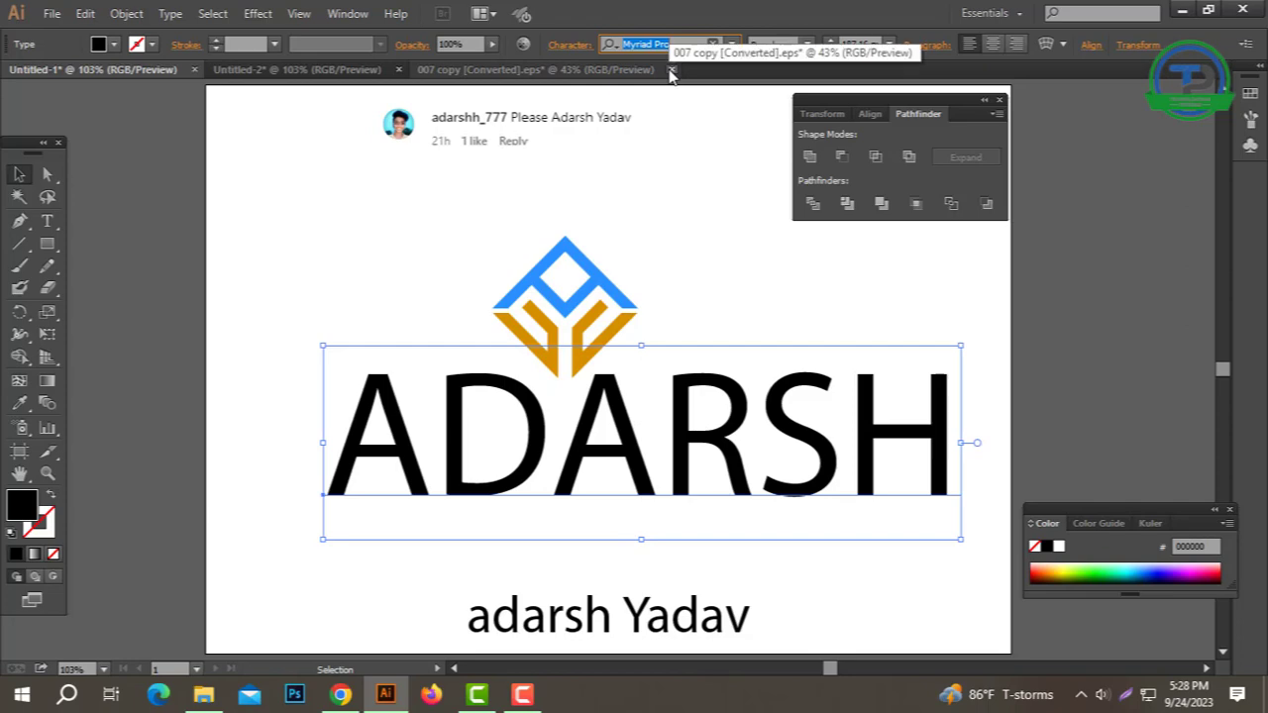
text(ved)
click(659, 117)
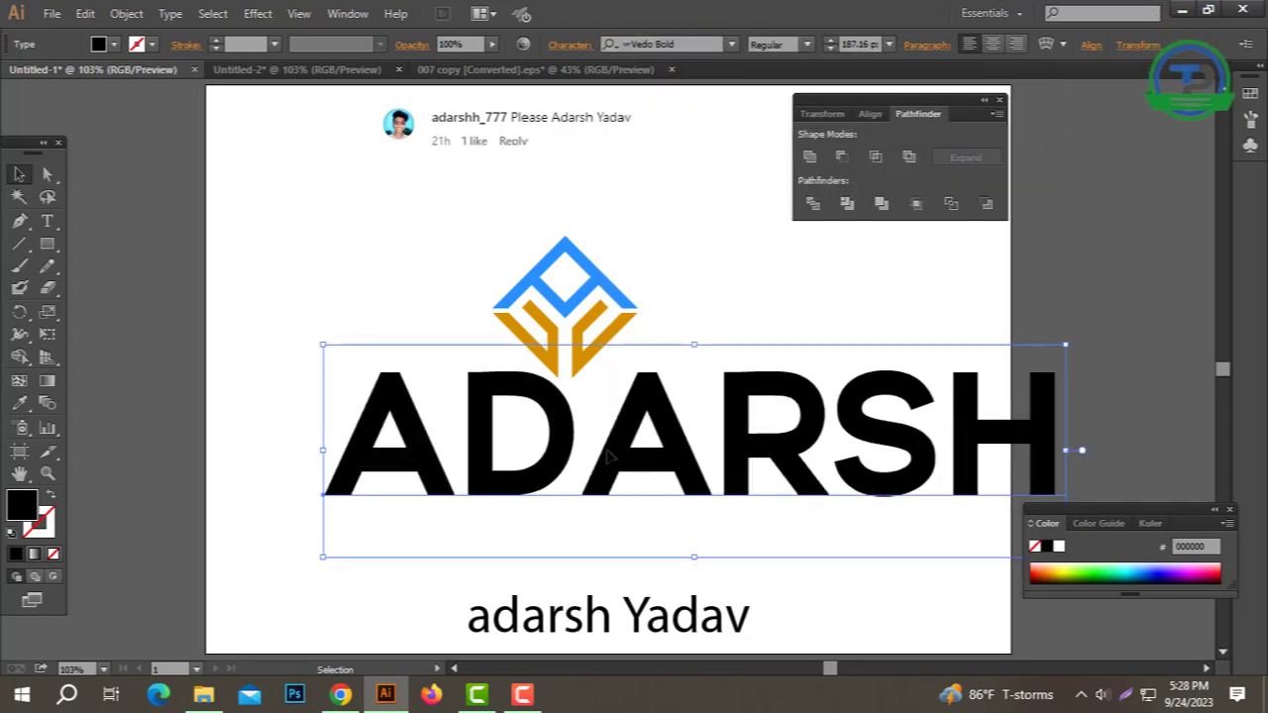
Step: Shrink ADARSH to about 88.2 px and move it up beneath the logo
drag(1067, 461, 674, 501)
drag(540, 468, 607, 448)
right_click(607, 420)
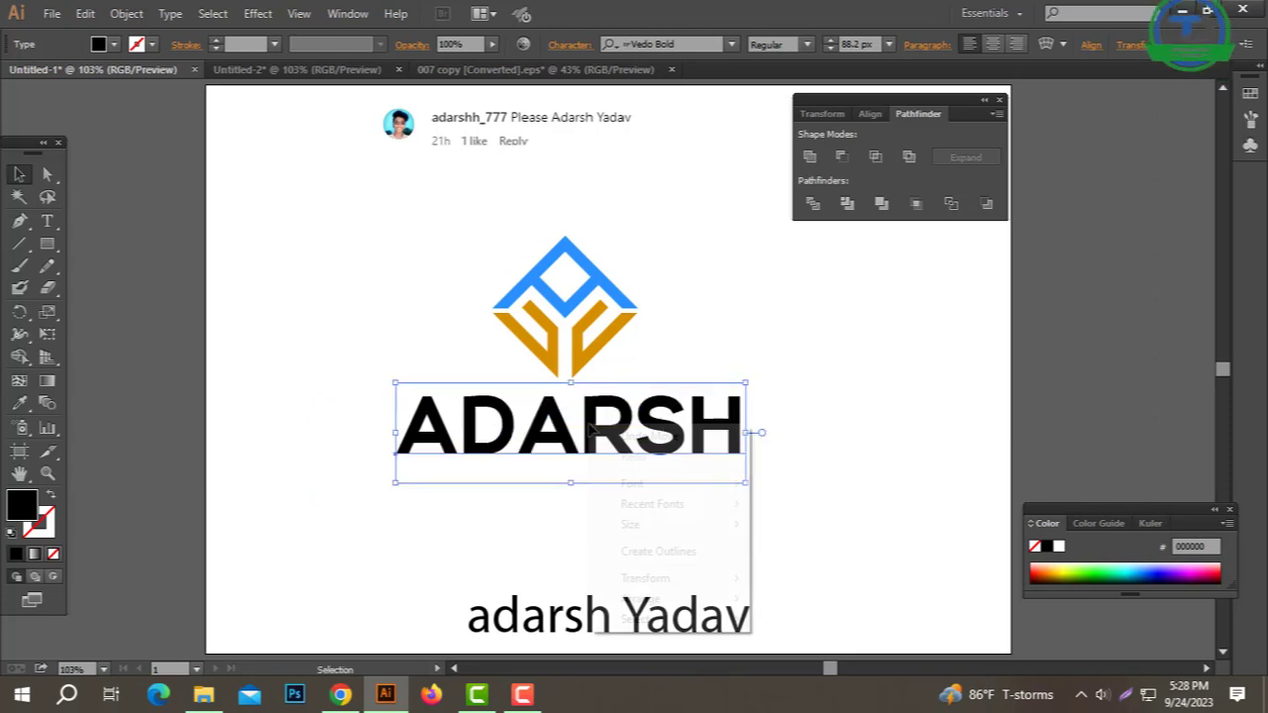
click(608, 623)
double_click(622, 614)
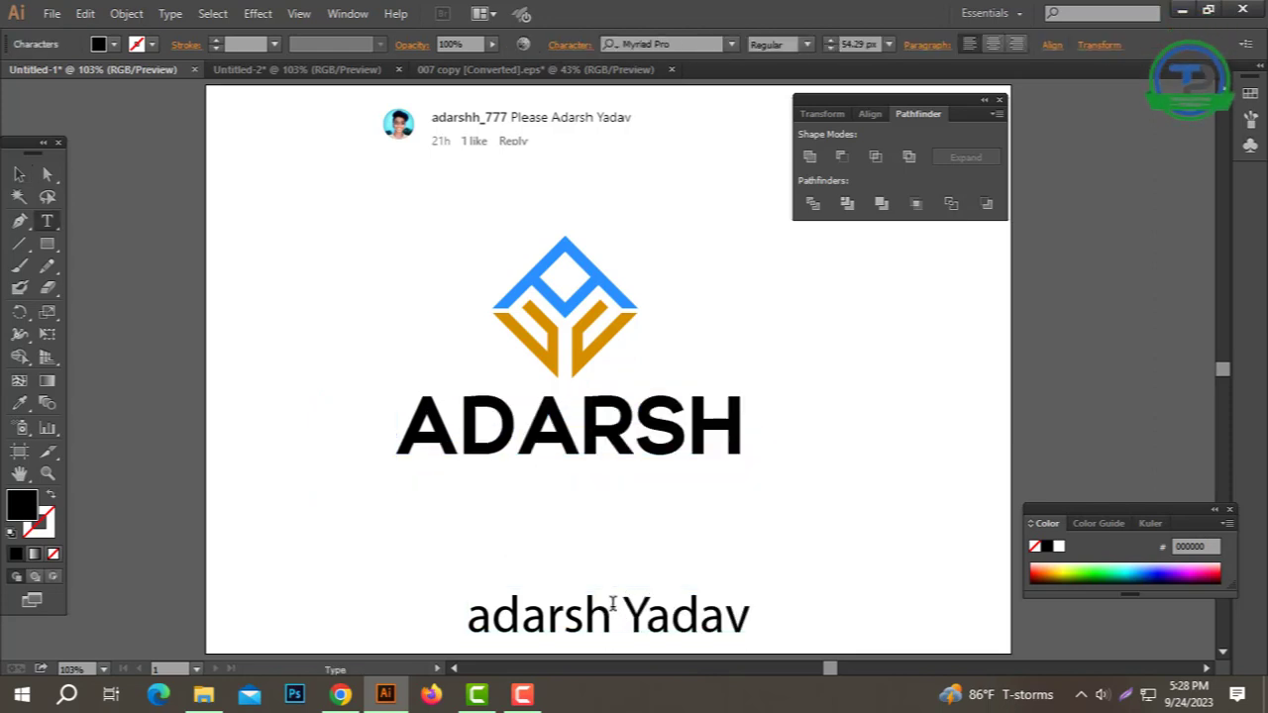
key(shift+Home)
key(BackSpace)
click(19, 175)
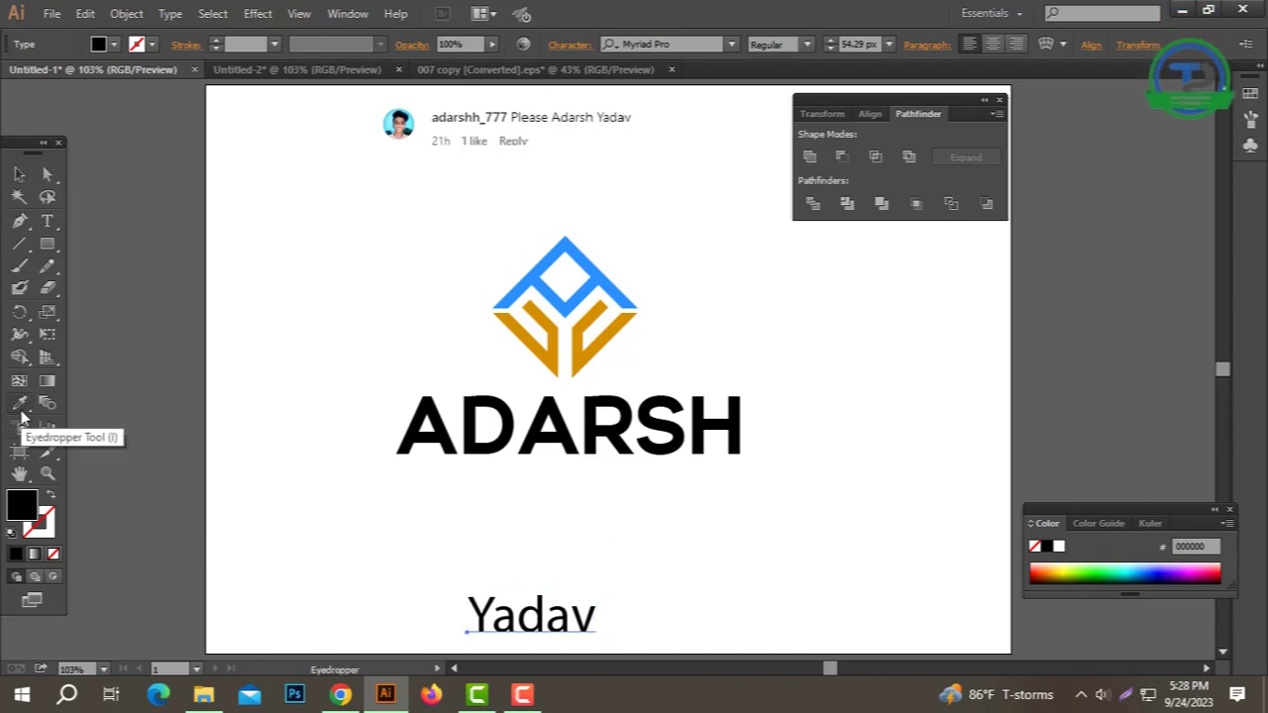
click(482, 410)
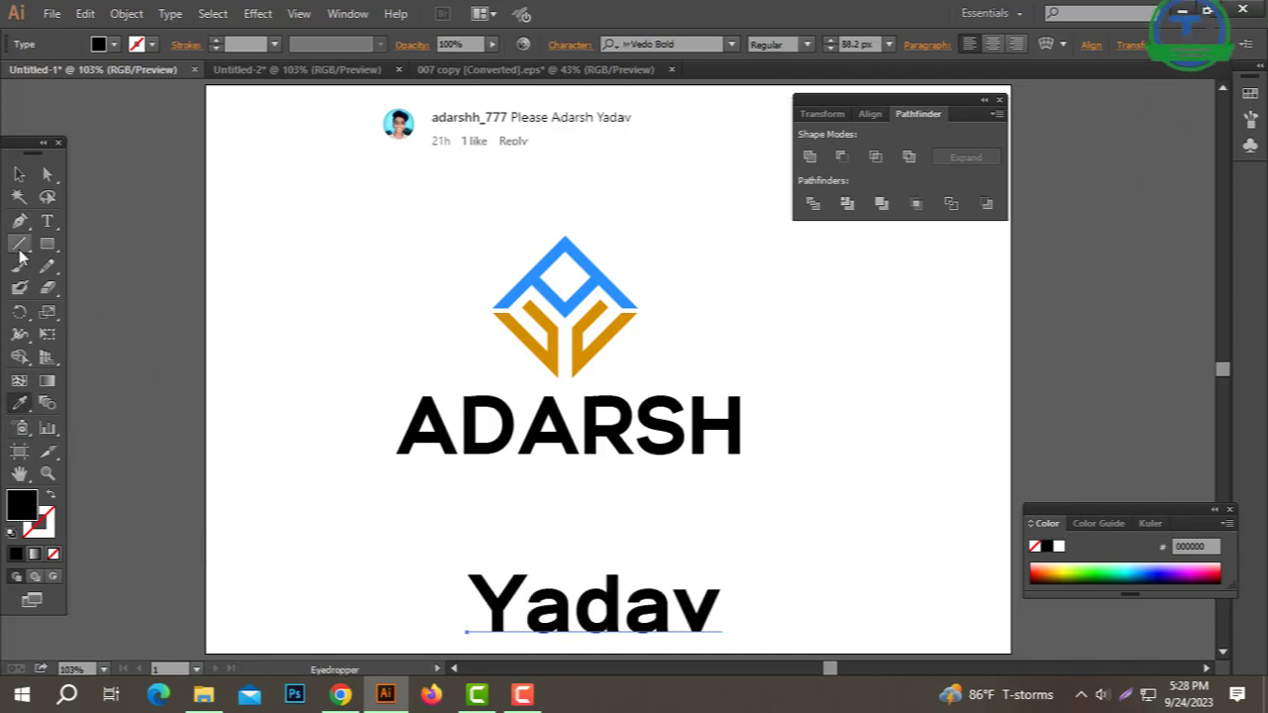
click(20, 175)
click(178, 12)
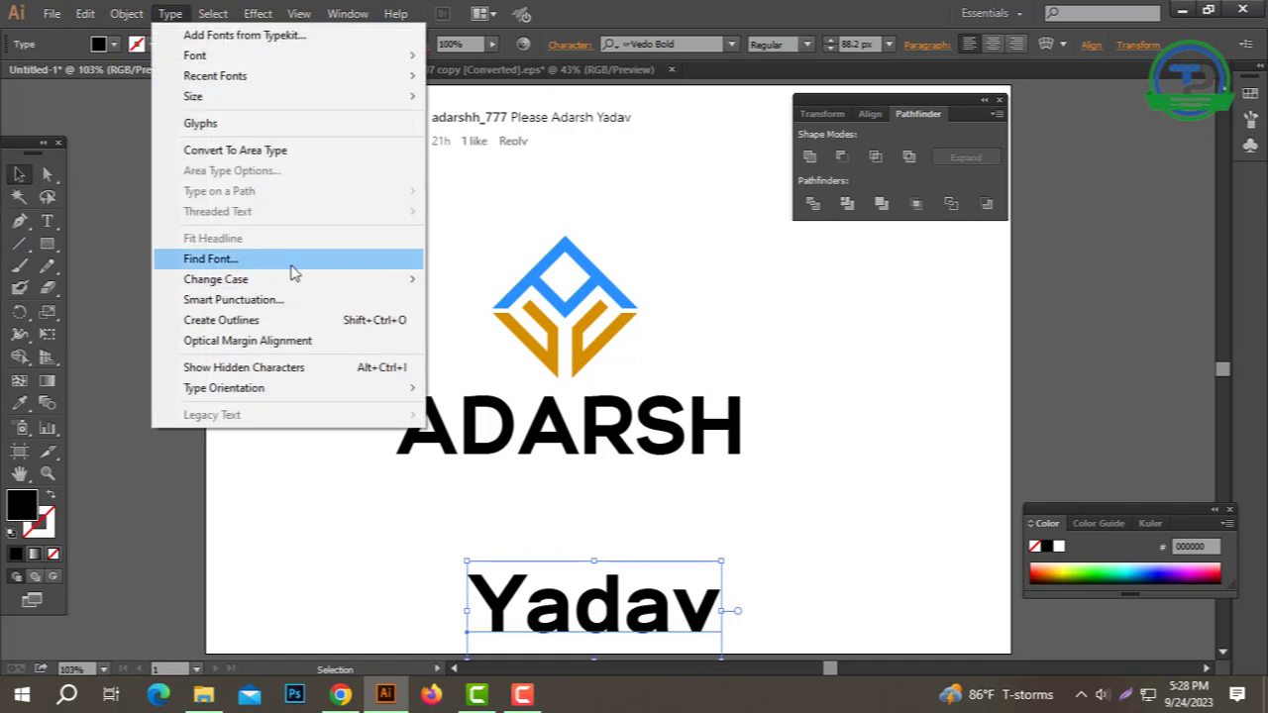
mouse_move(286, 281)
click(546, 286)
drag(673, 617, 610, 513)
key(ctrl+t)
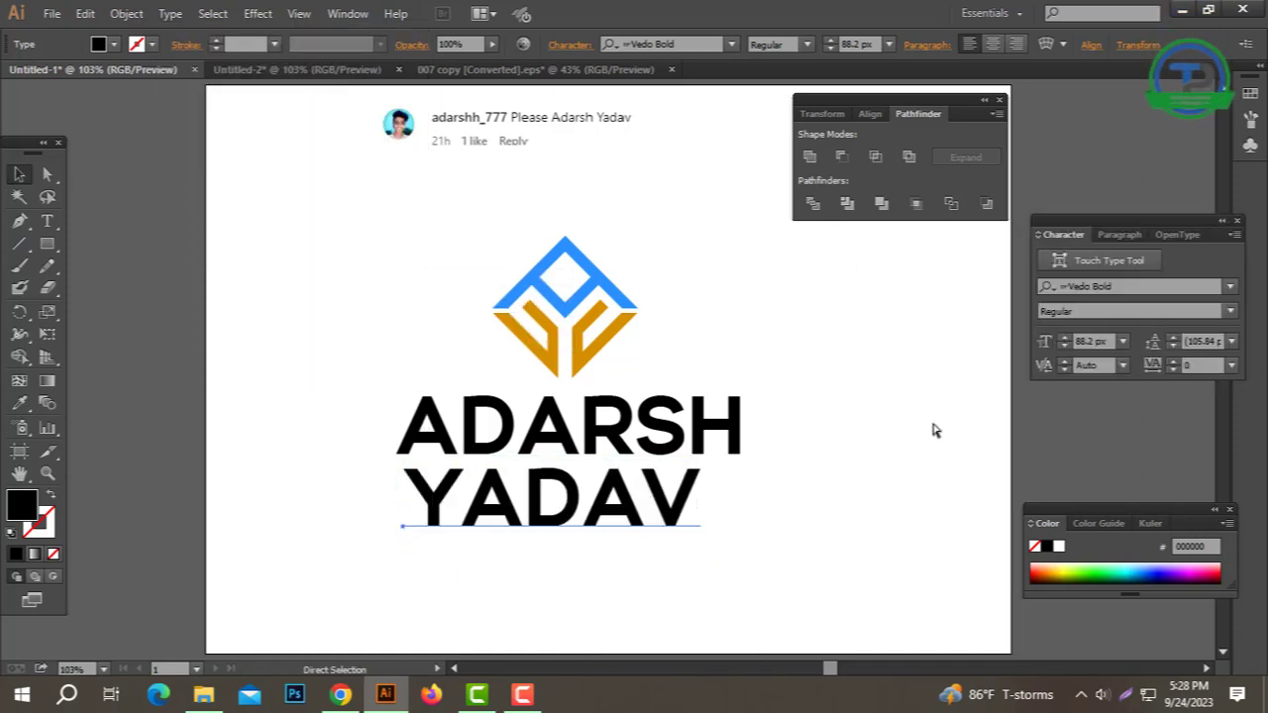
drag(1052, 248, 818, 271)
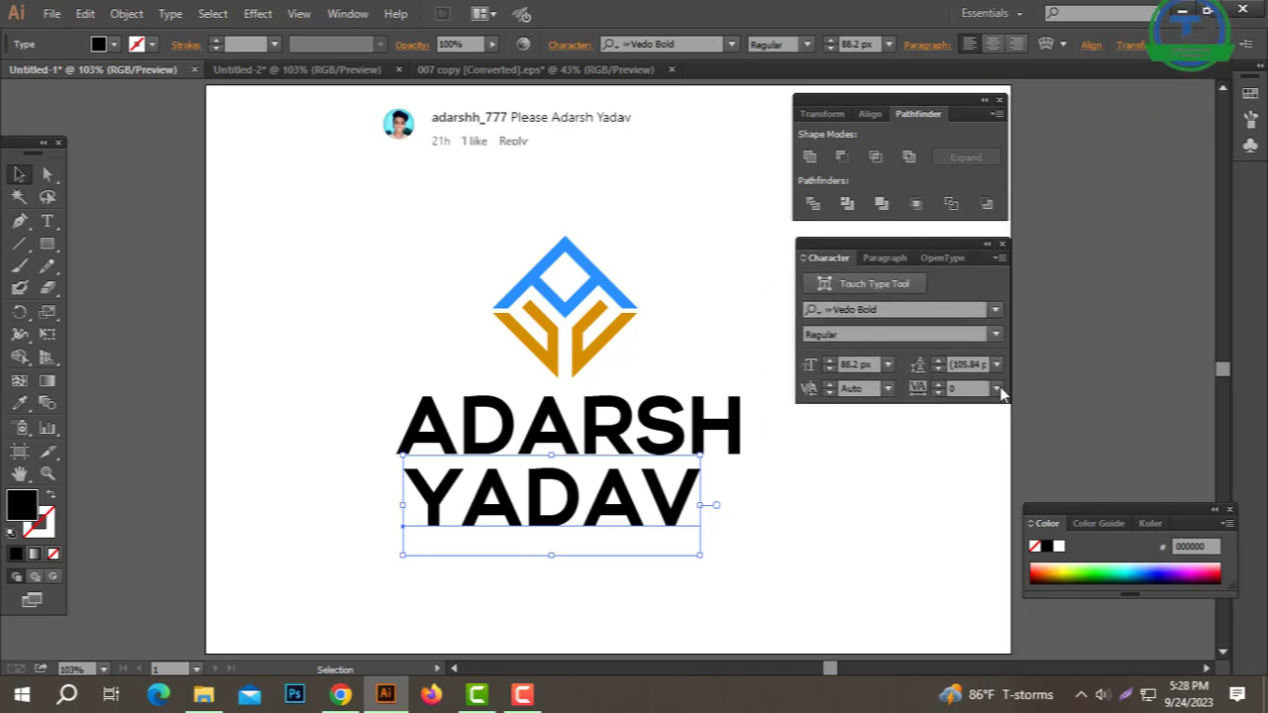
click(957, 388)
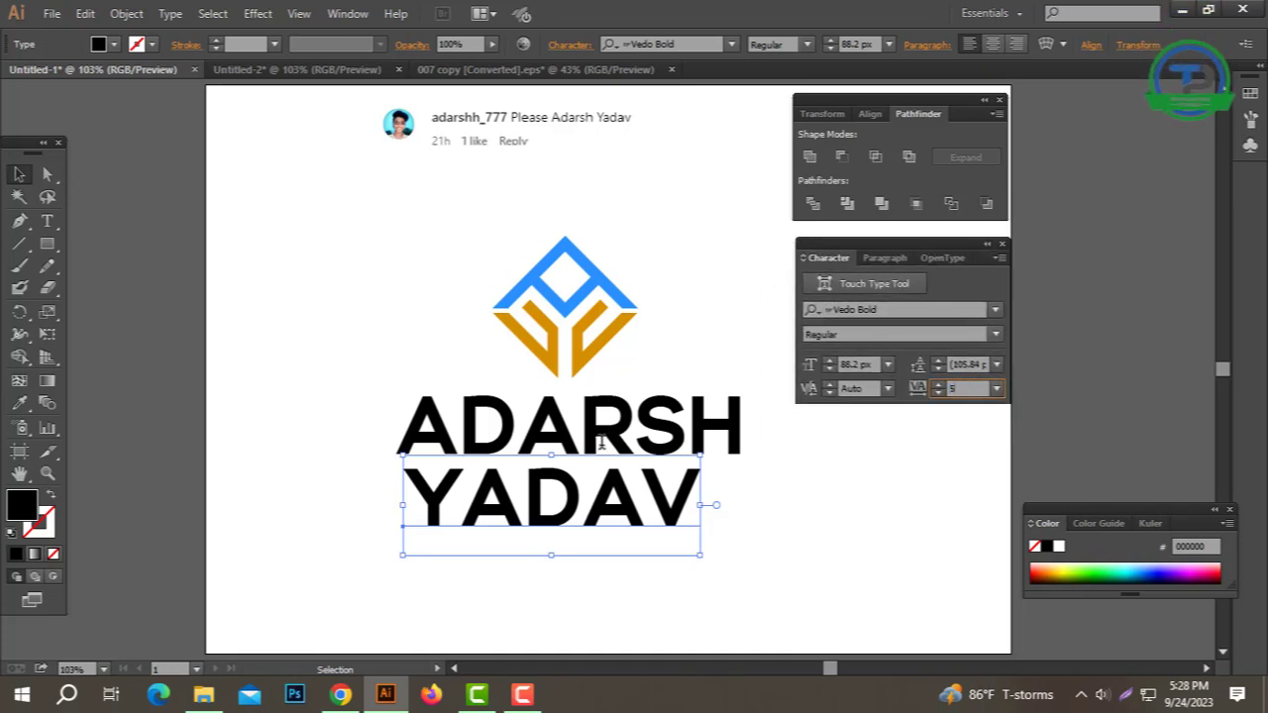
text(500)
key(Return)
right_click(693, 530)
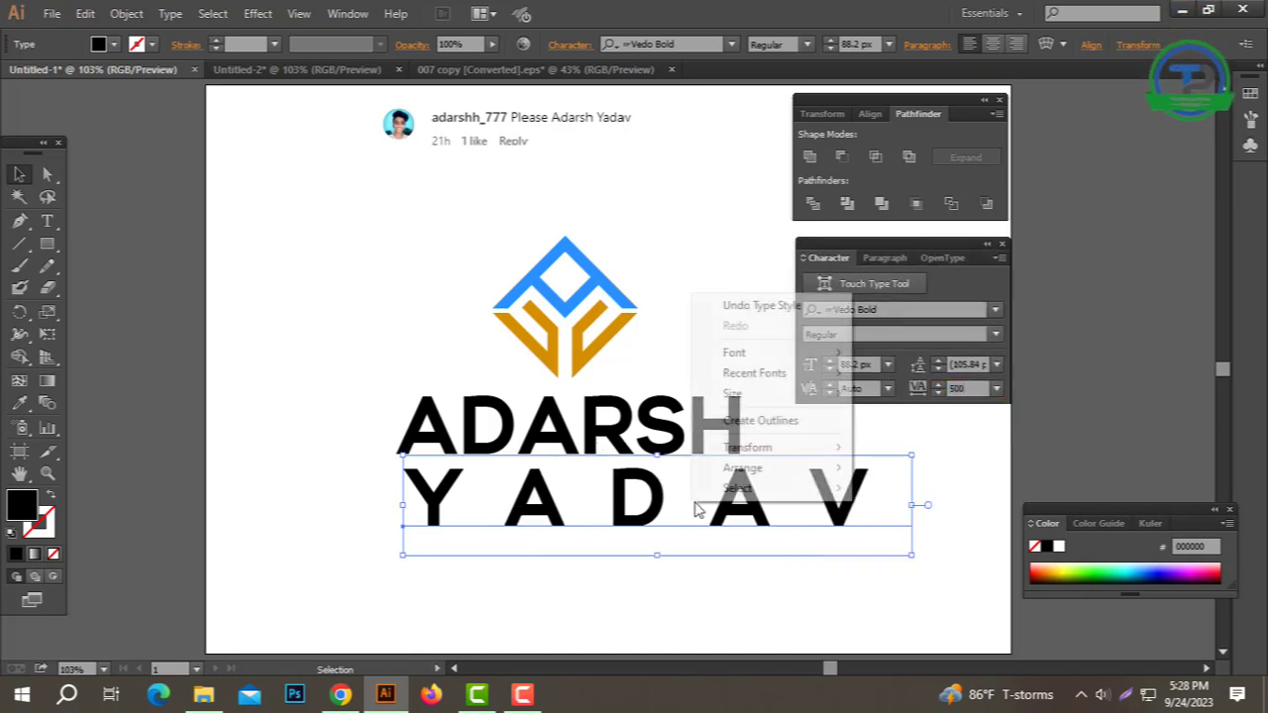
click(768, 424)
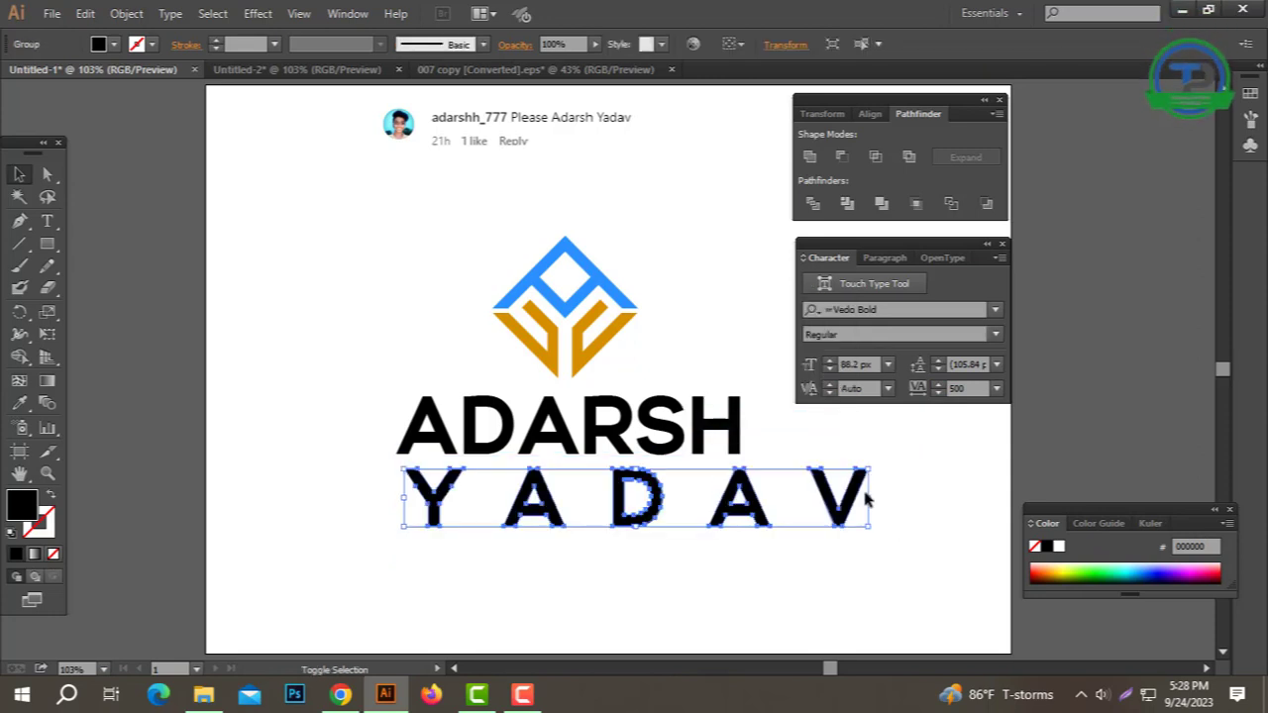
drag(868, 494, 548, 514)
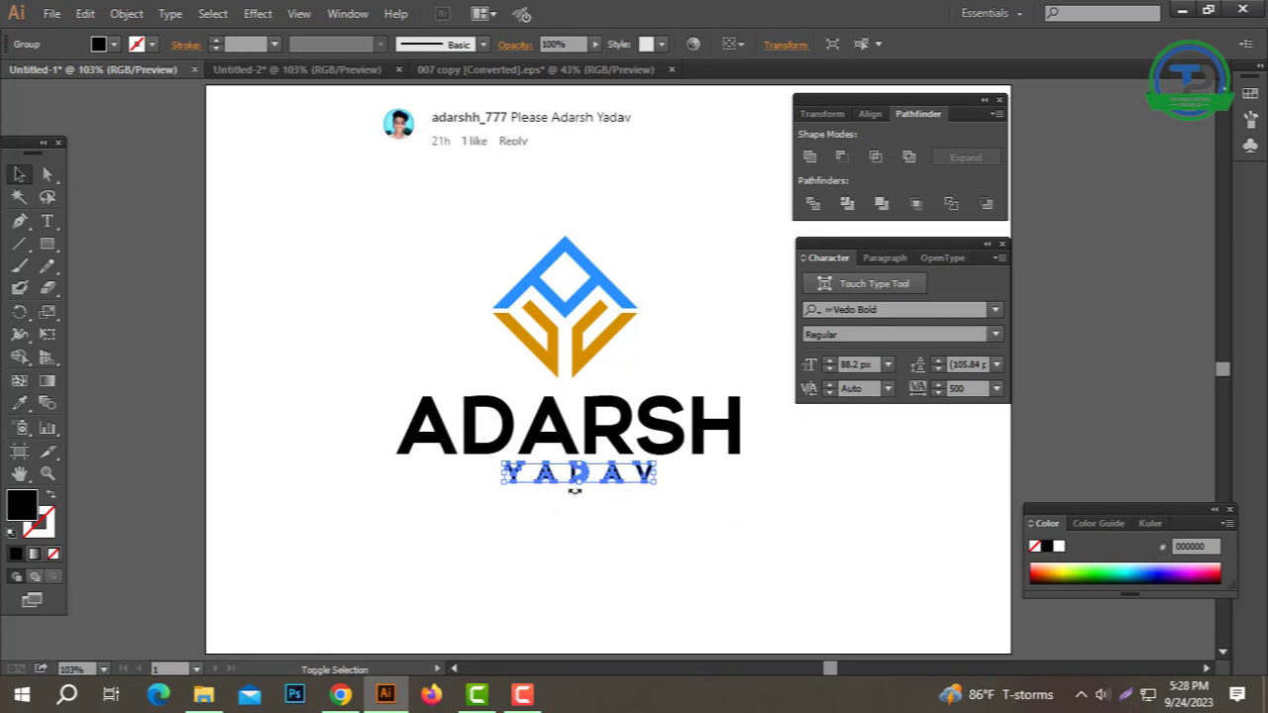
click(611, 535)
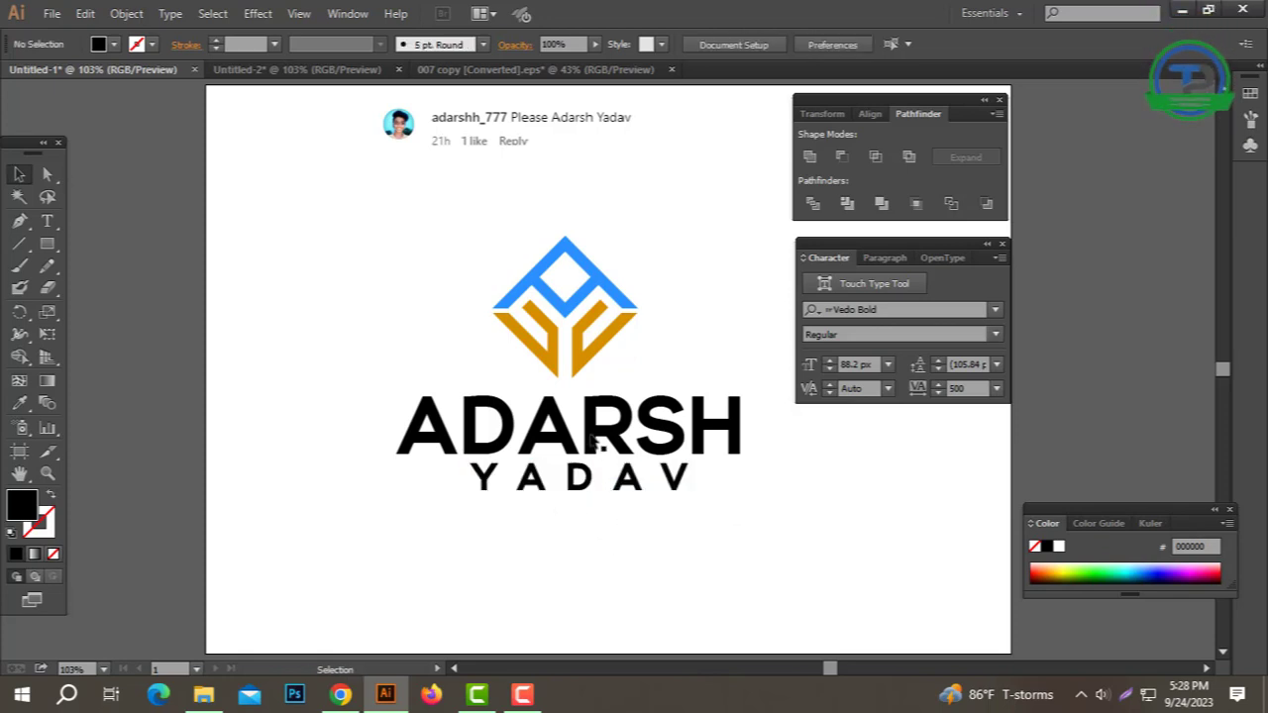
right_click(592, 437)
click(626, 561)
drag(759, 523, 416, 375)
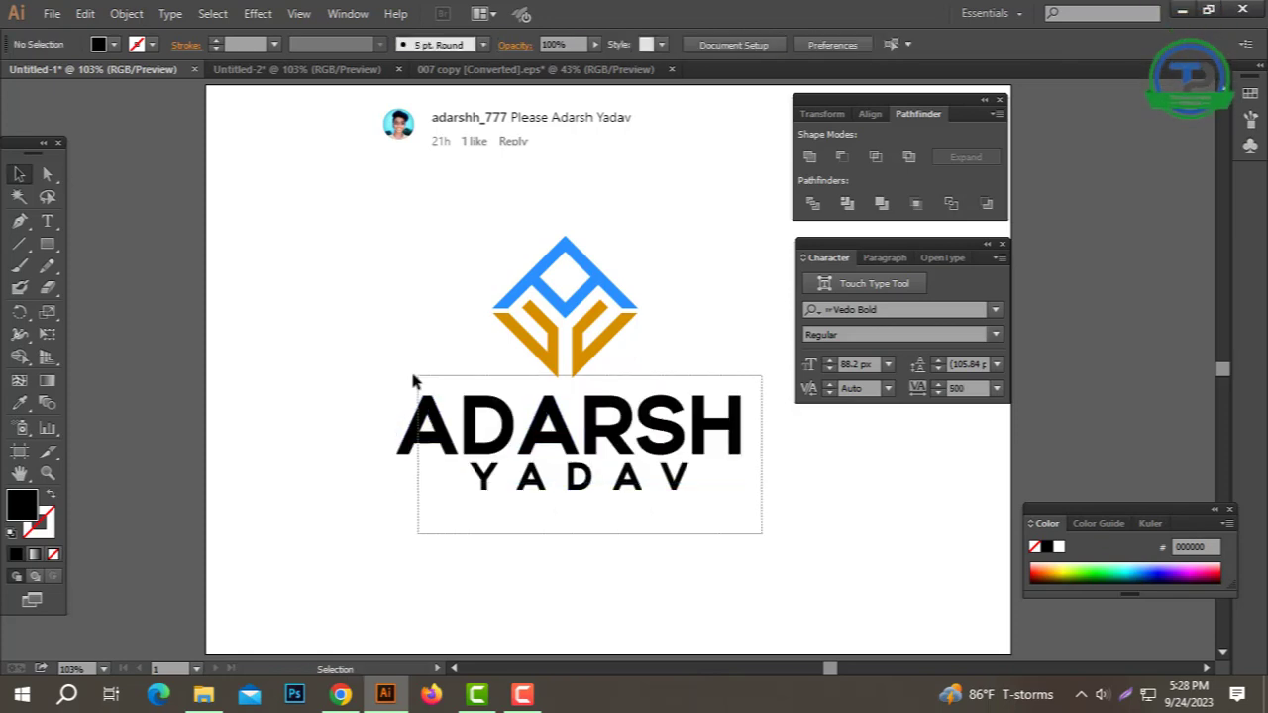
click(791, 44)
click(651, 533)
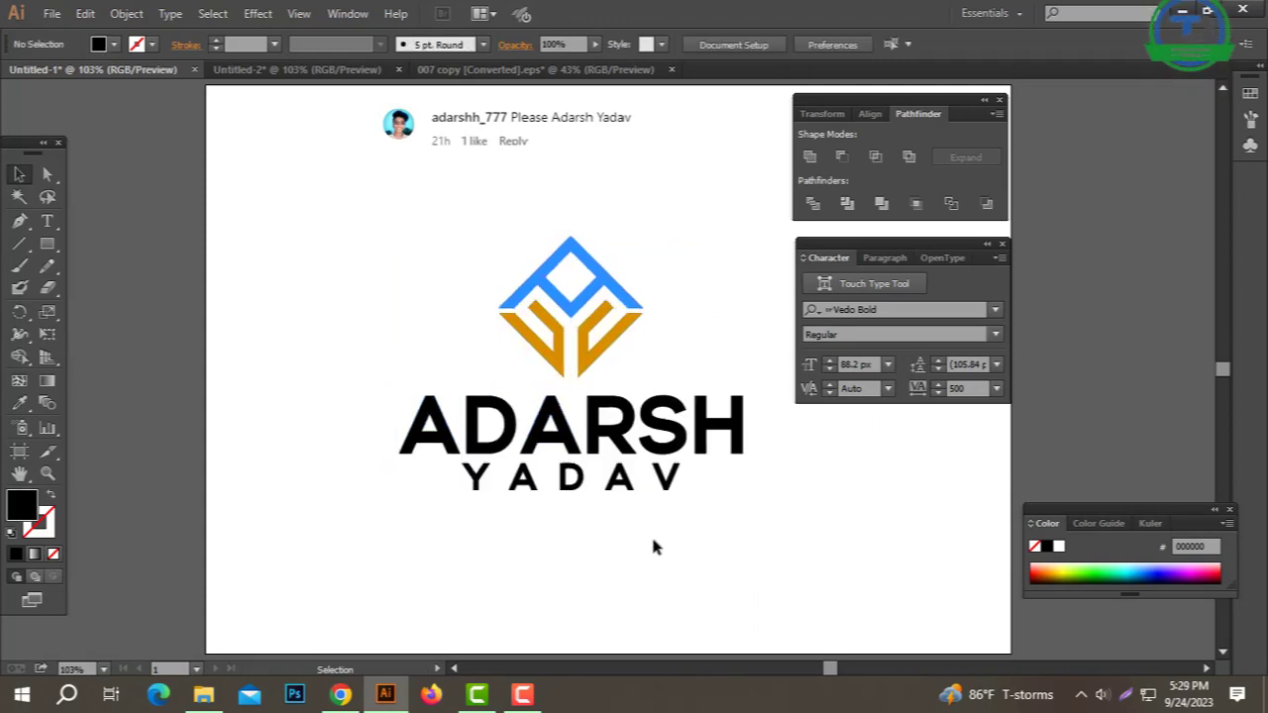
drag(761, 459, 485, 488)
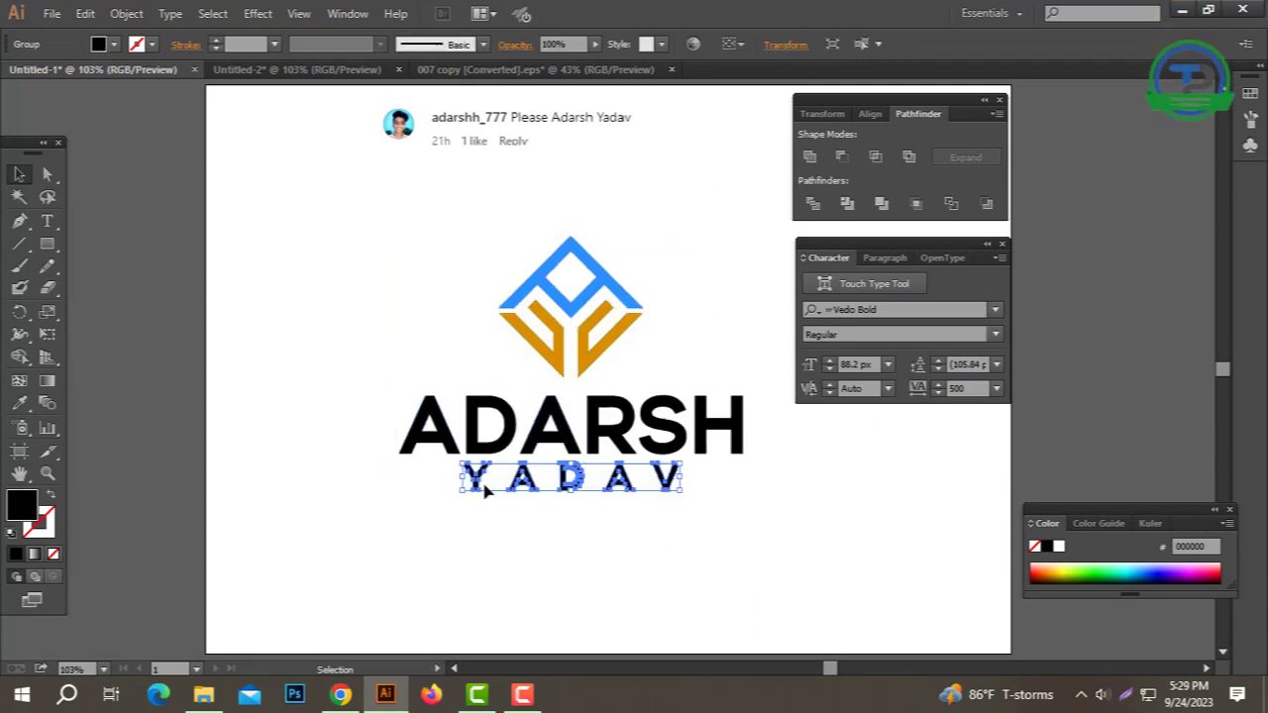
click(668, 544)
drag(22, 223, 81, 220)
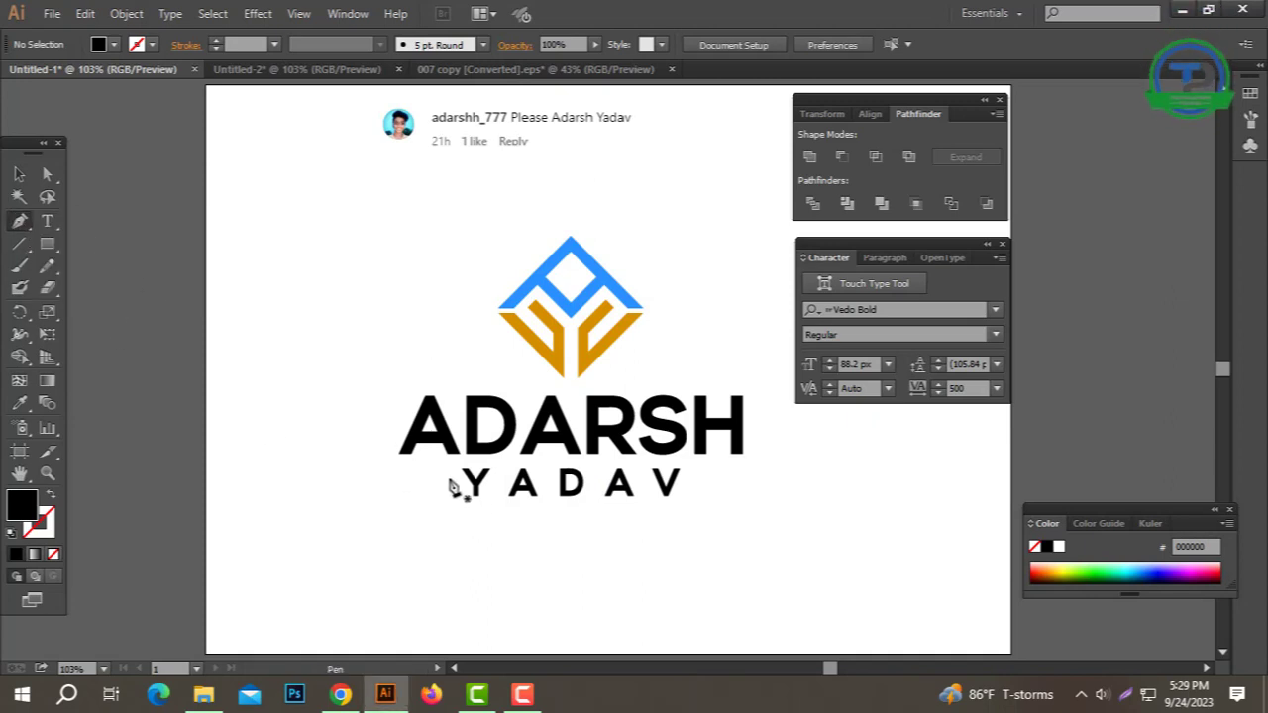
Step: Draw a short horizontal line left of YADAV and give it the tapered Width Profile 4
click(461, 481)
click(395, 481)
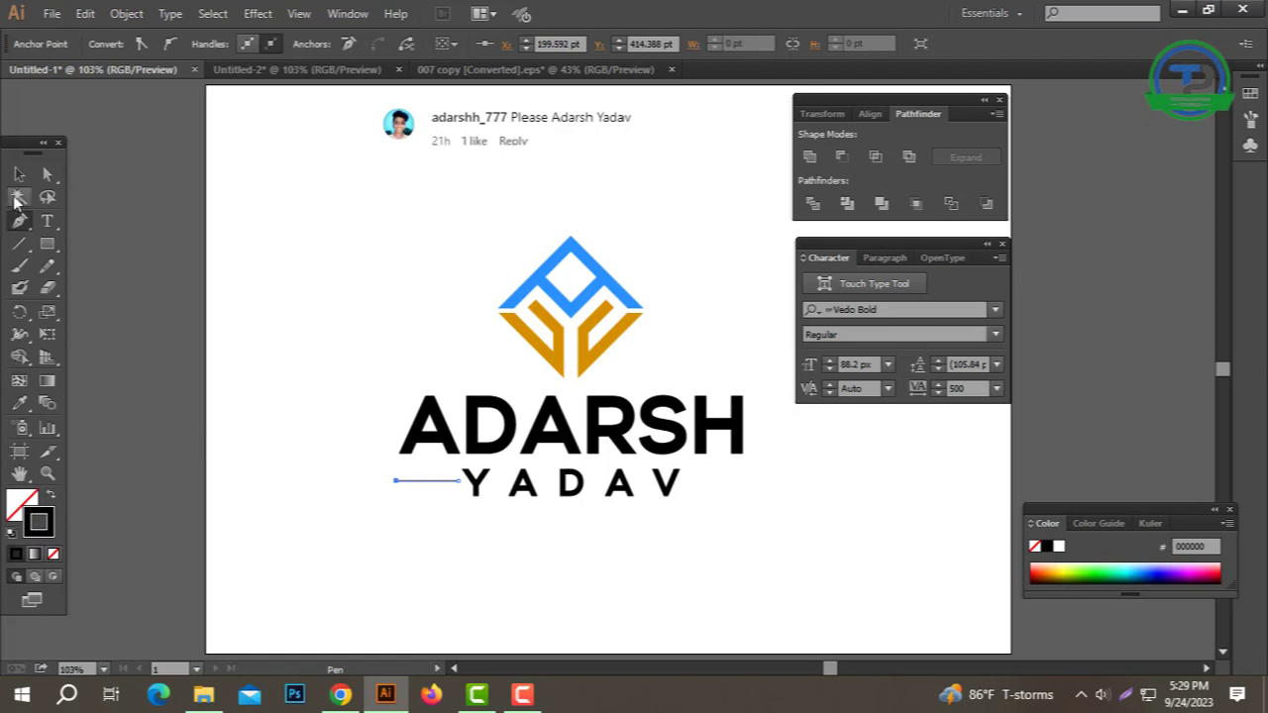
click(342, 269)
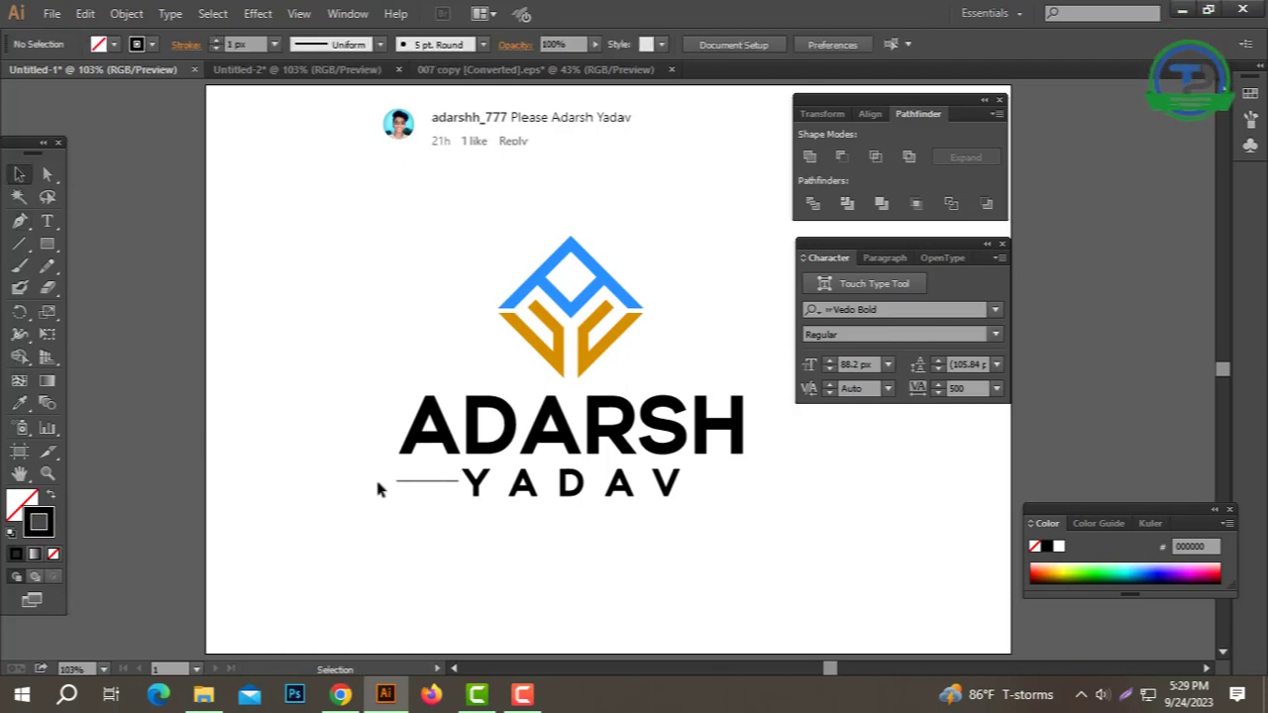
drag(427, 514, 428, 512)
click(380, 44)
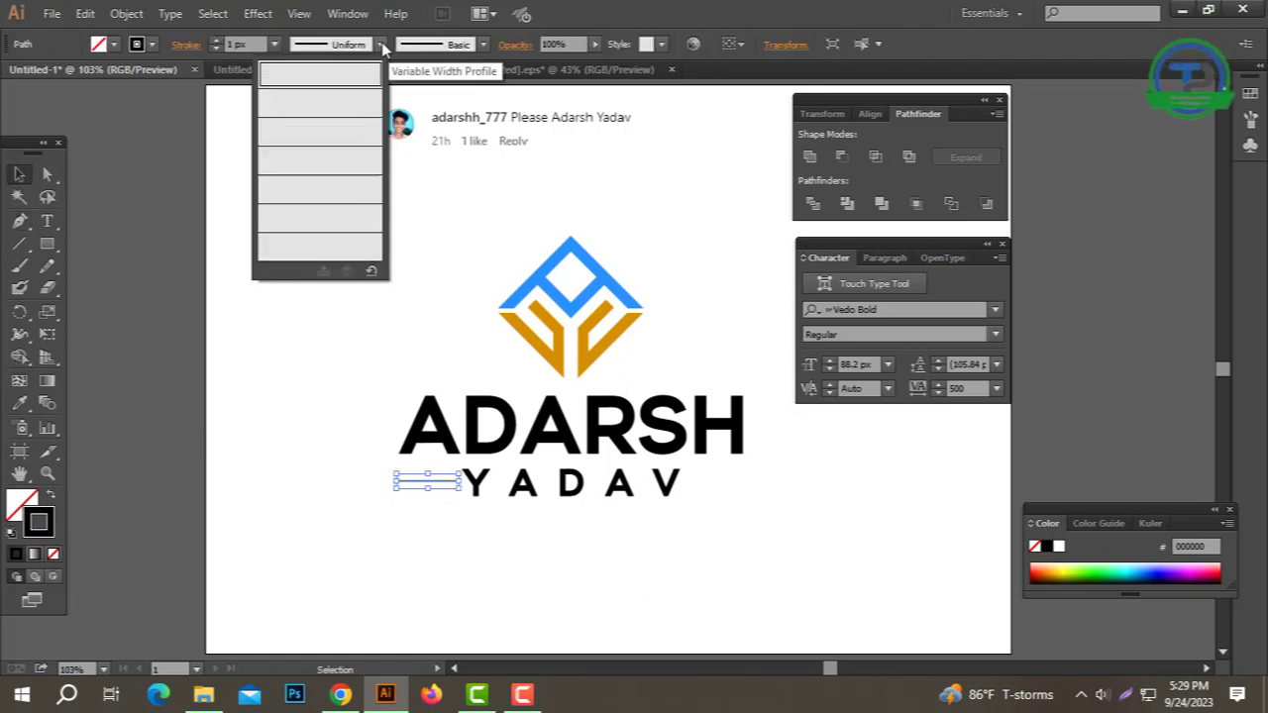
click(306, 187)
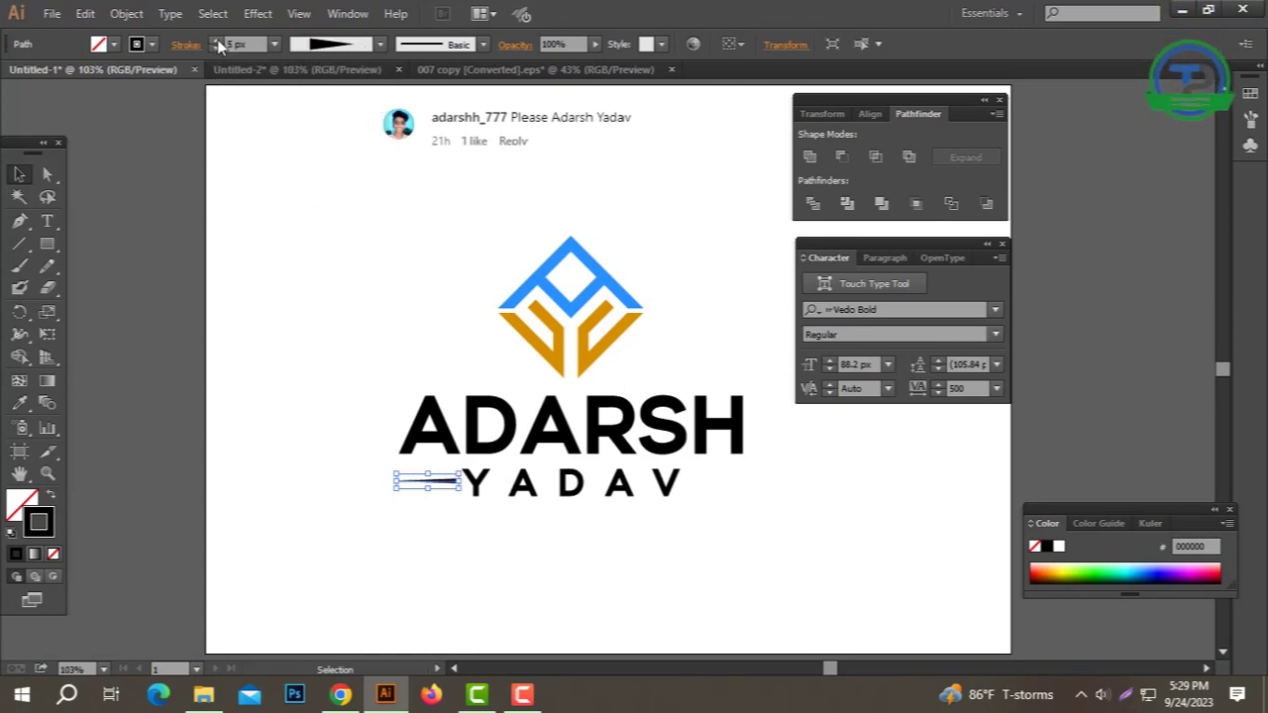
Step: Expand the tapered line's appearance into a shape and align it vertically with YADAV
click(126, 12)
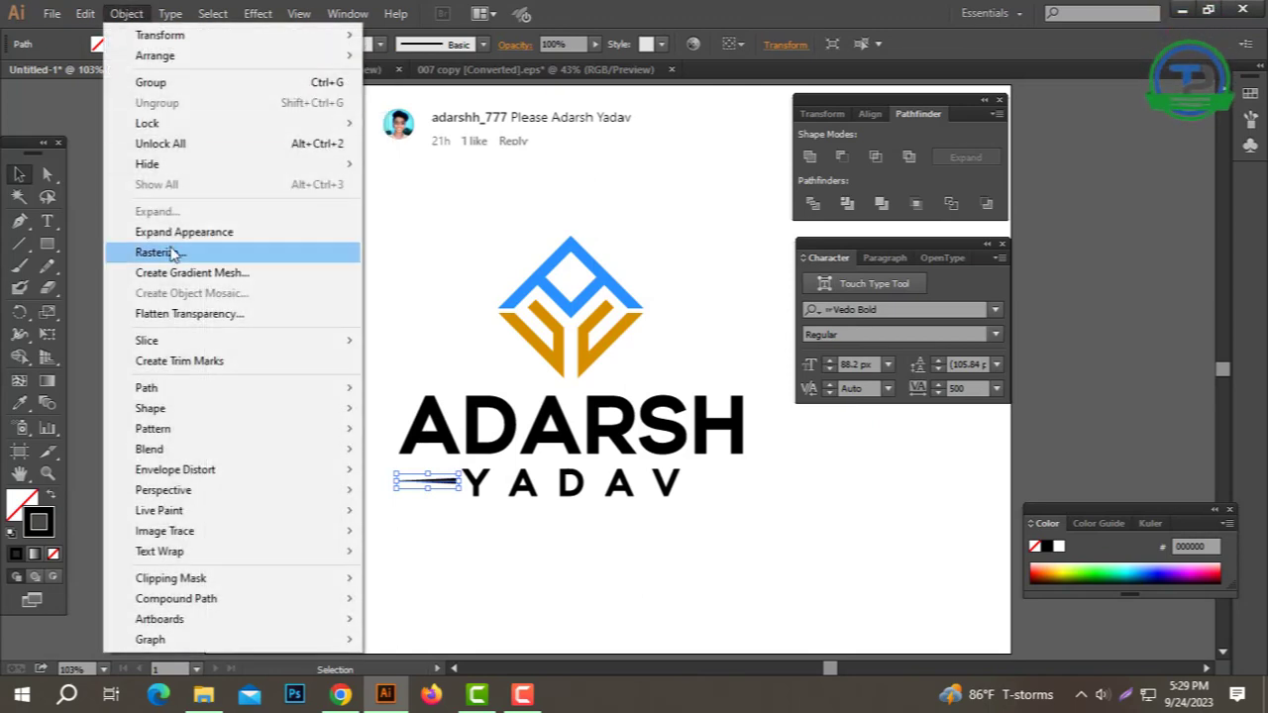
click(184, 232)
key(a)
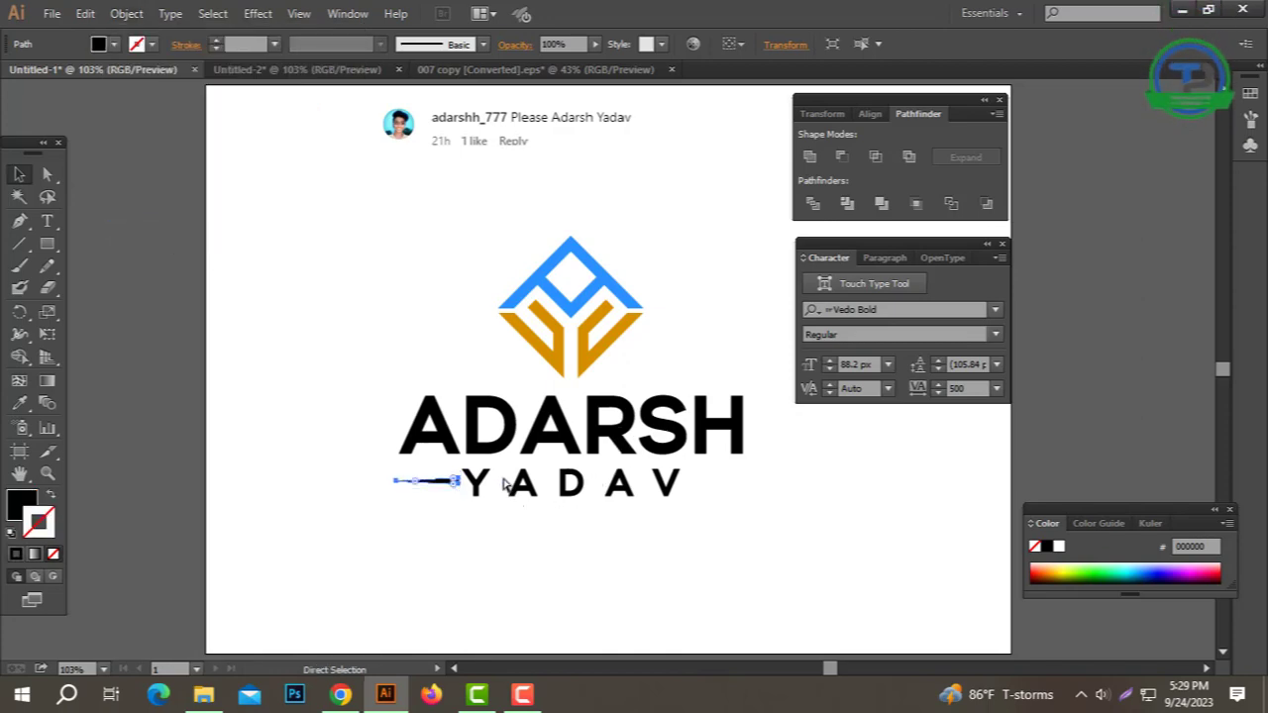
shift+click(742, 426)
click(871, 115)
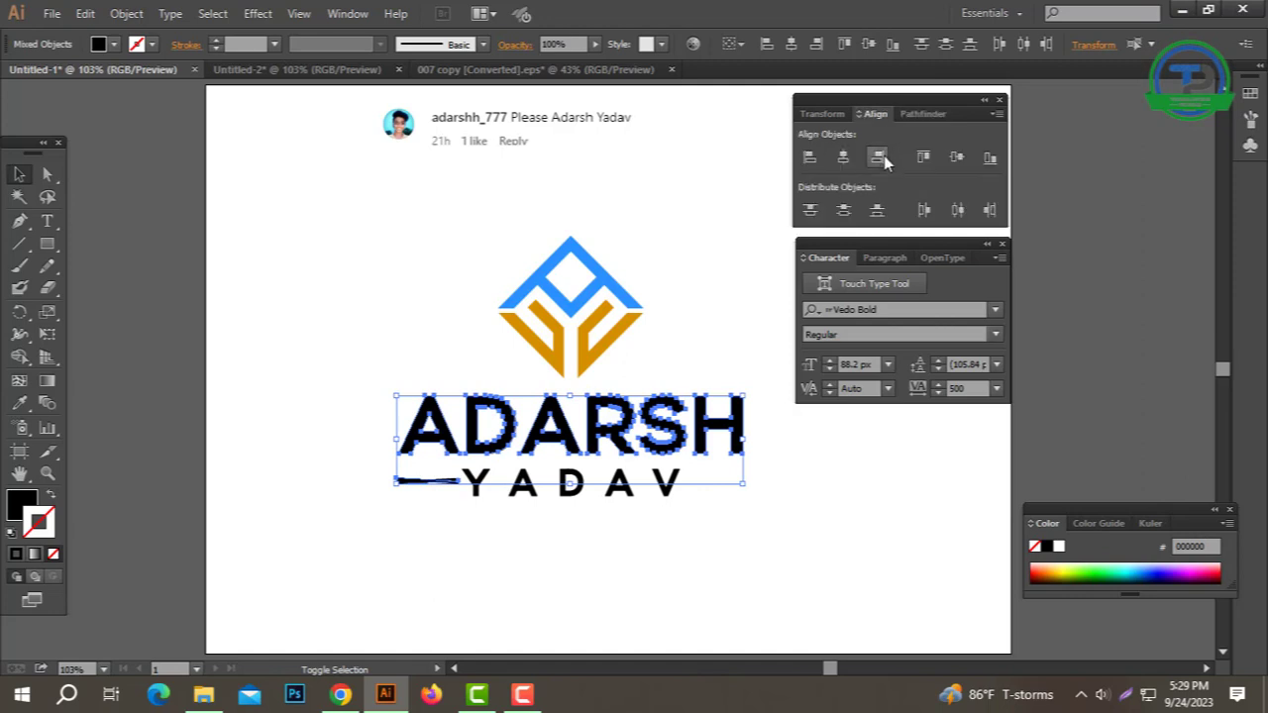
click(816, 523)
drag(815, 523, 388, 465)
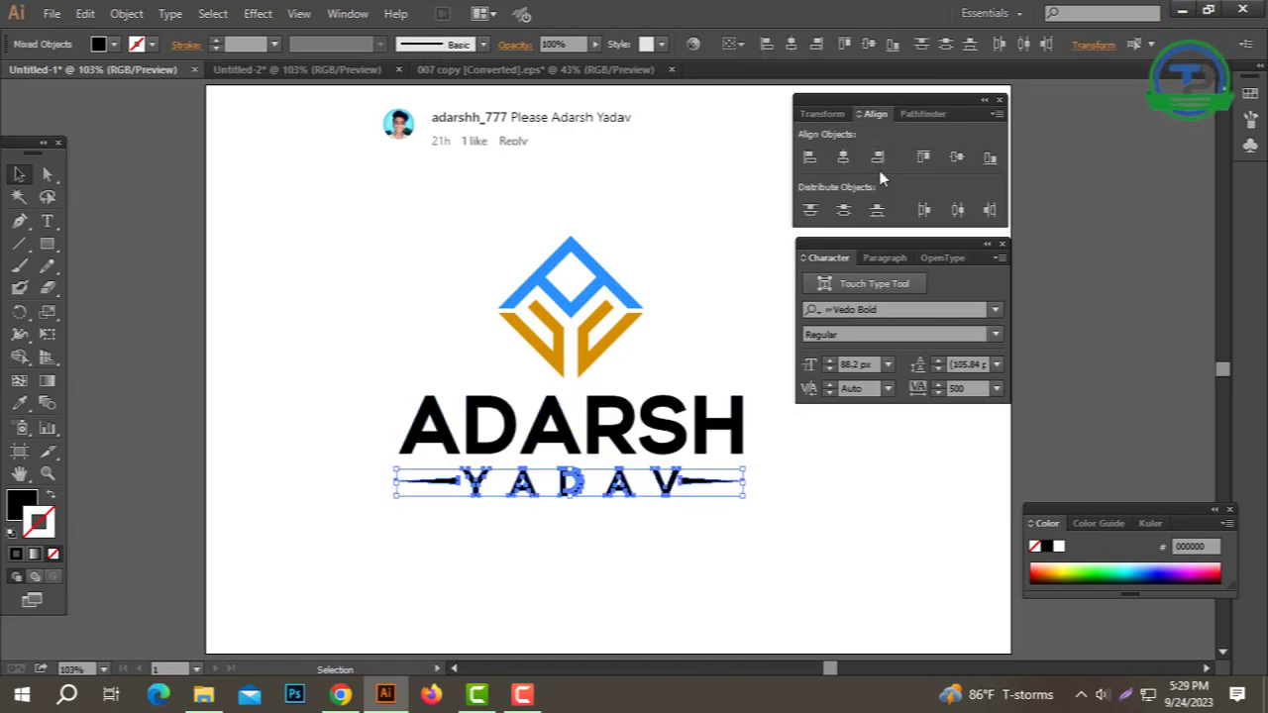
click(957, 160)
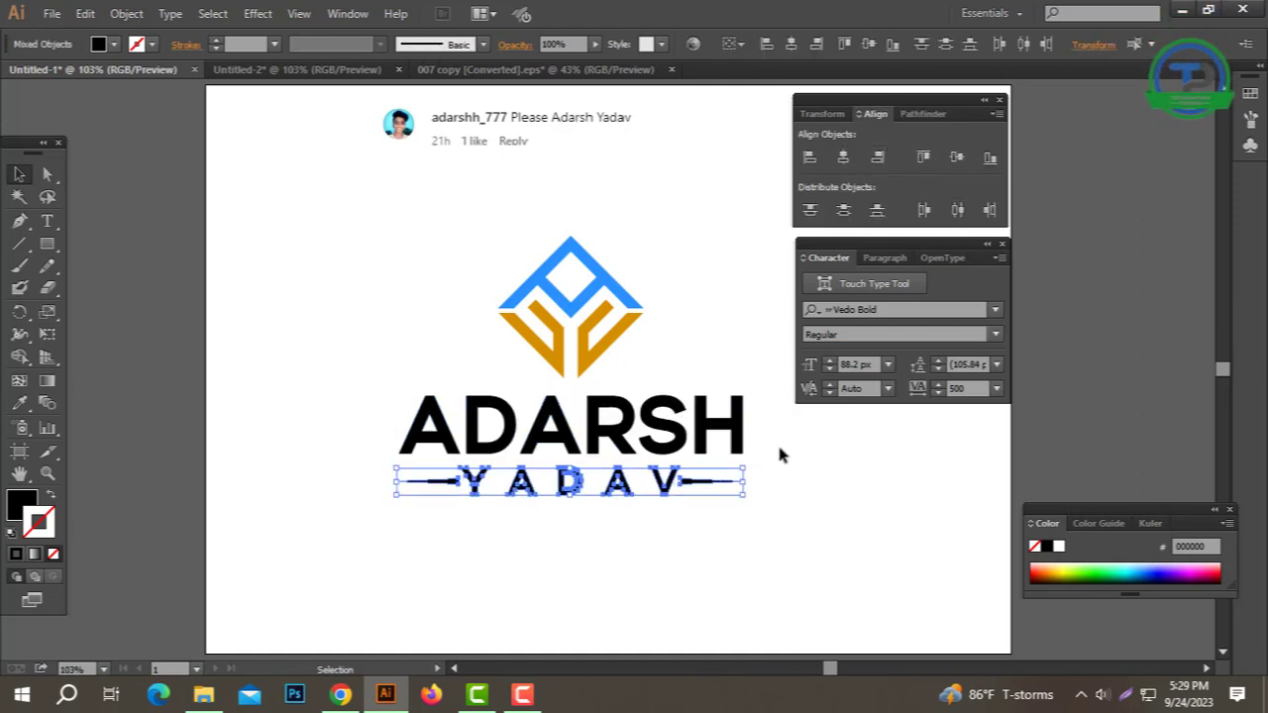
Step: Centre the whole logo and name lines horizontally
key(a)
key(v)
drag(782, 526, 389, 265)
click(792, 45)
click(791, 580)
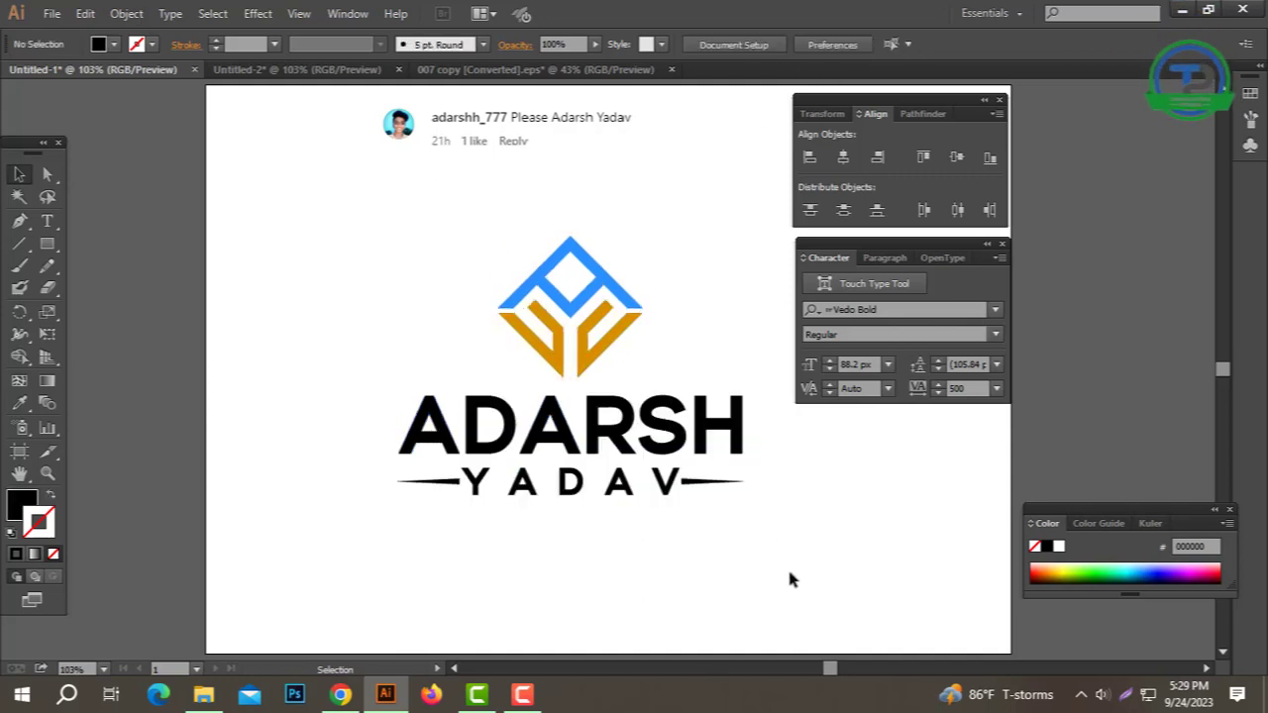
drag(426, 484, 426, 485)
click(18, 402)
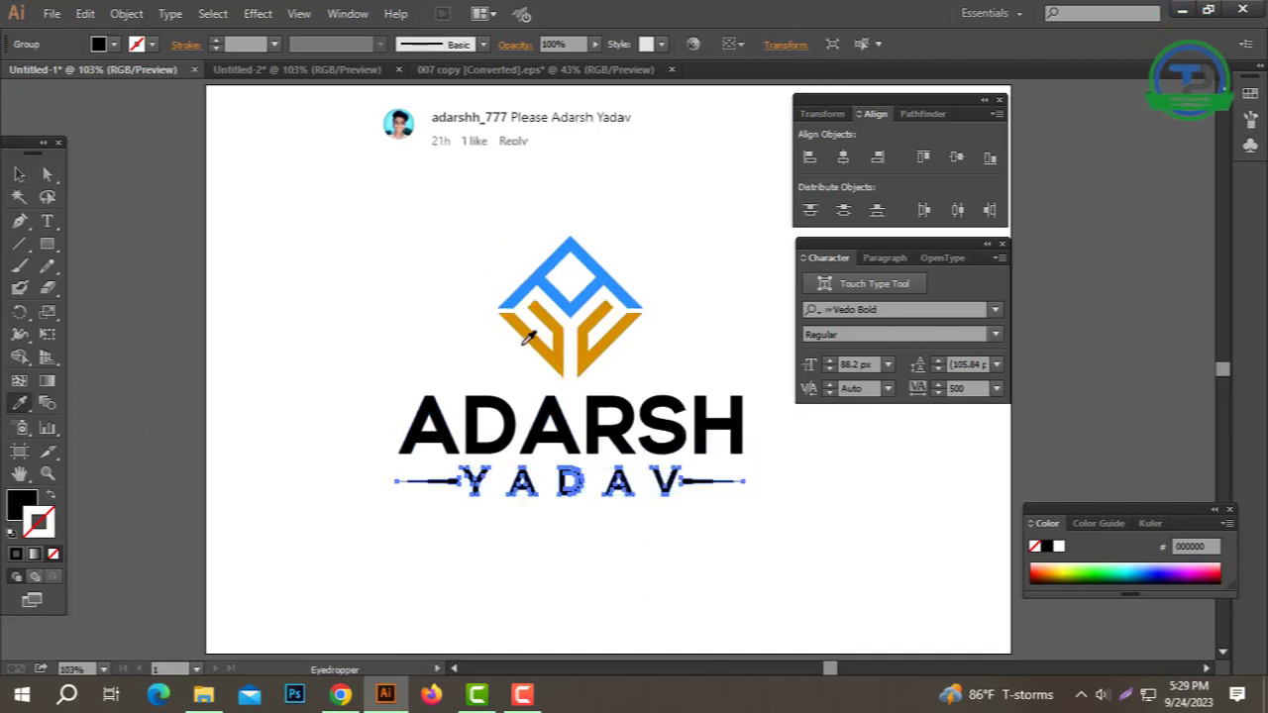
click(18, 176)
click(369, 372)
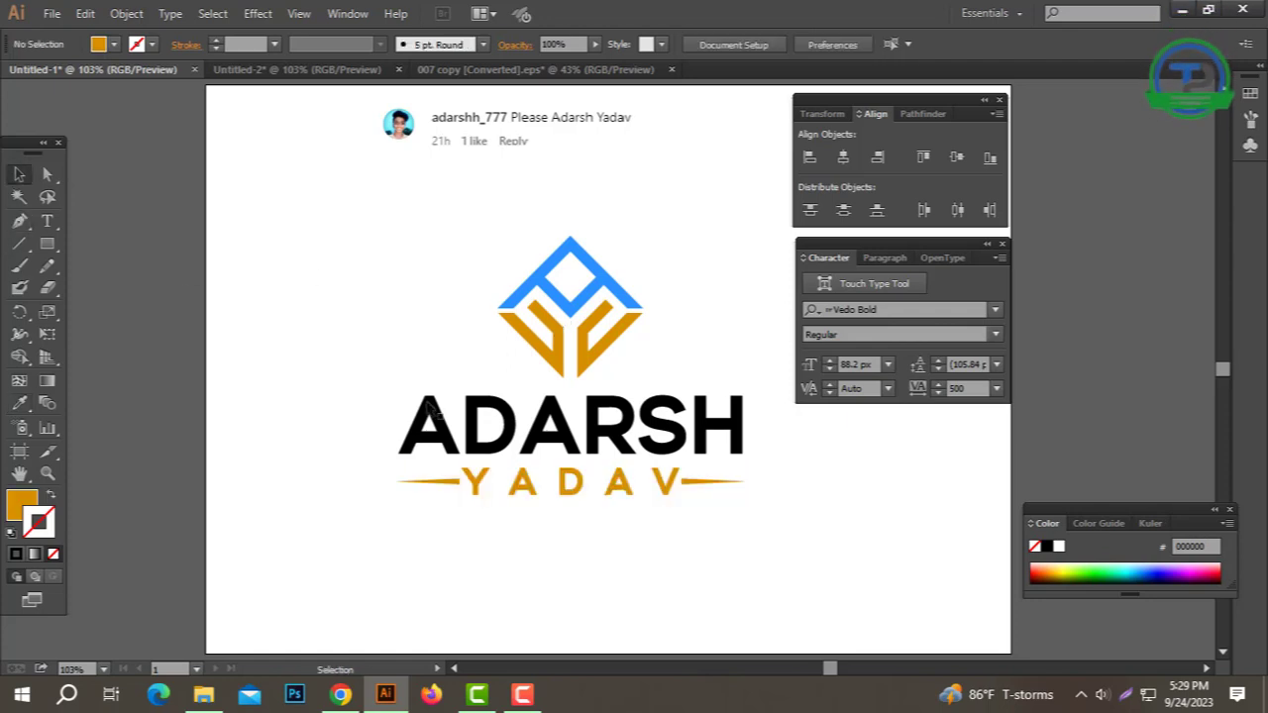
click(523, 451)
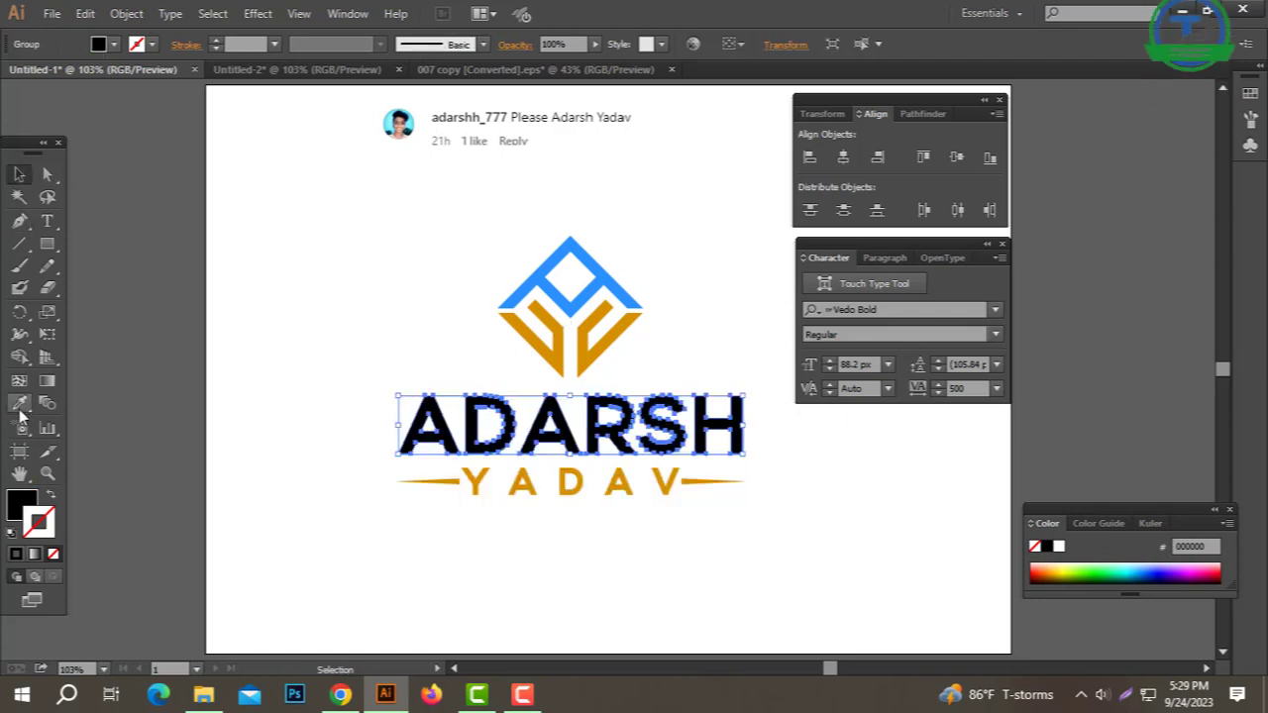
click(19, 402)
click(579, 247)
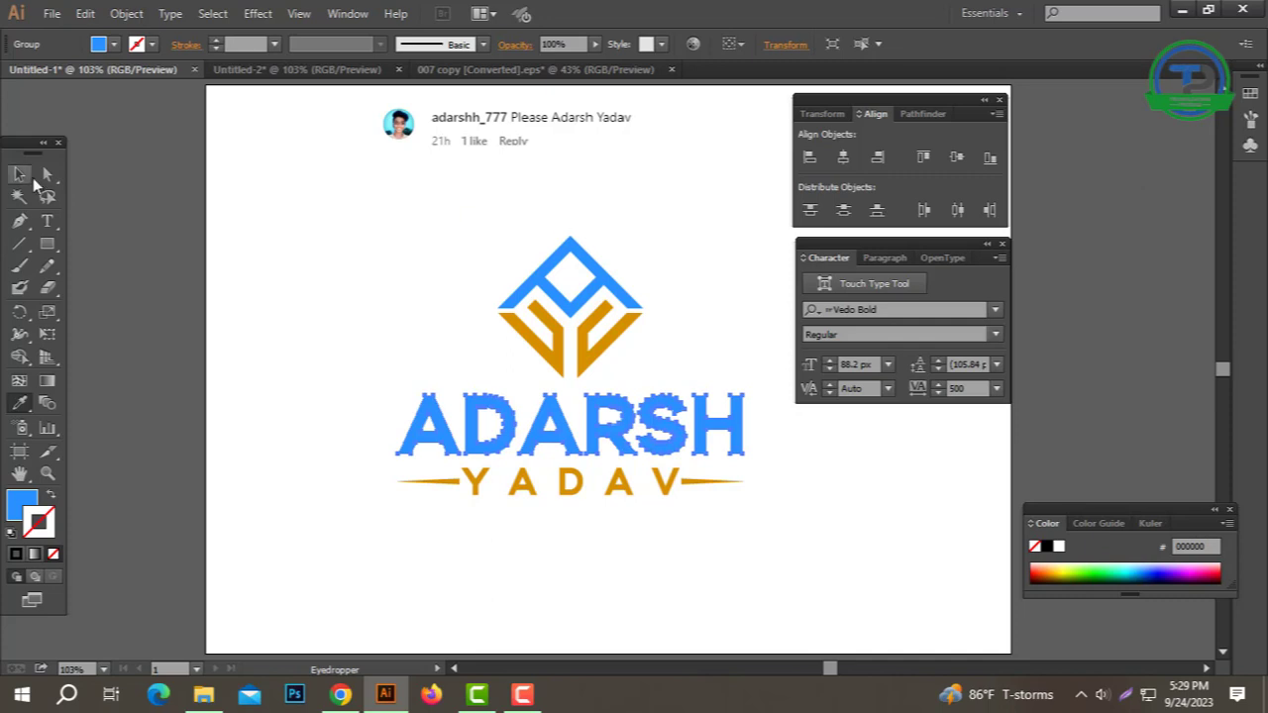
drag(822, 539, 392, 388)
right_click(504, 425)
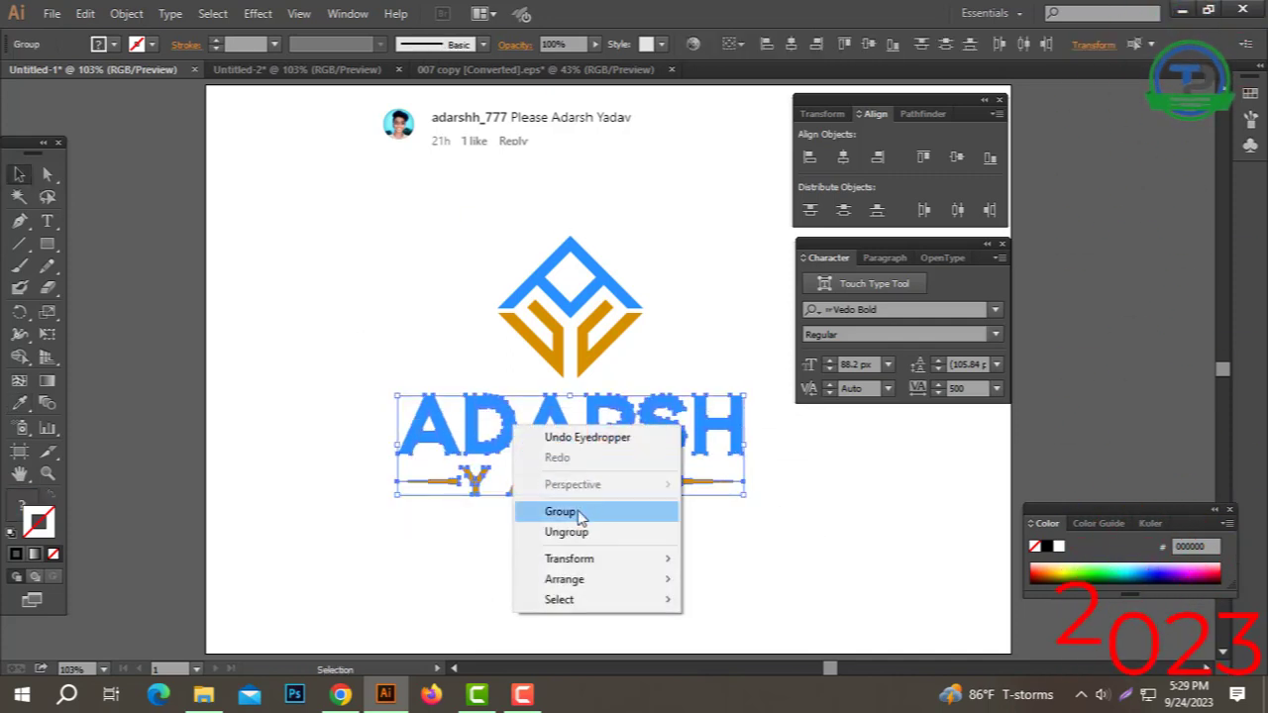
click(558, 513)
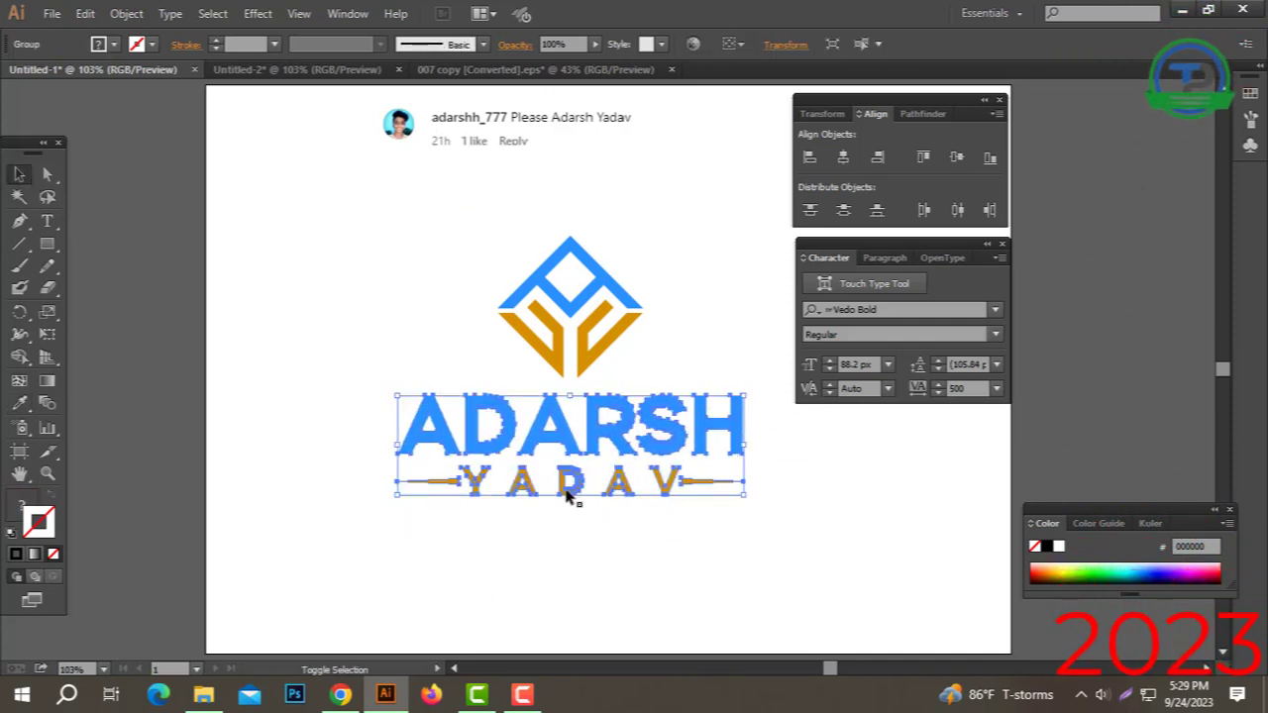
drag(678, 542, 406, 297)
click(687, 348)
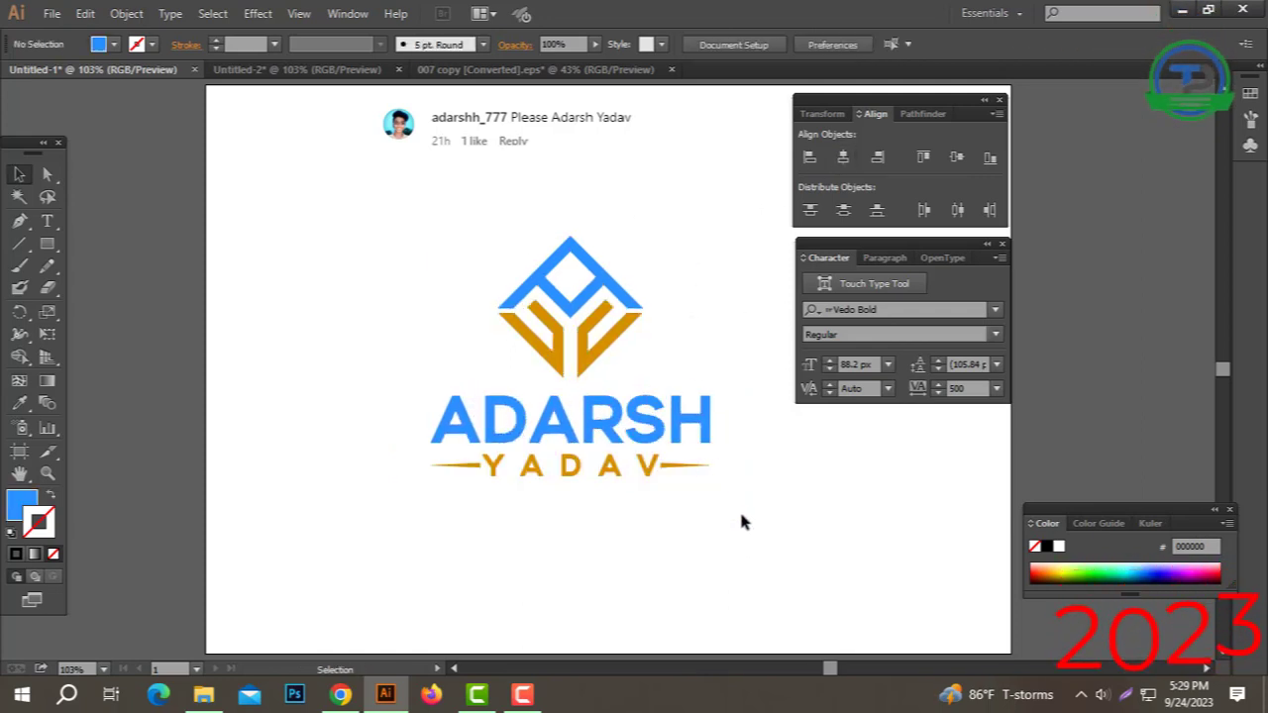
click(603, 472)
Step: Shrink the name block slightly under the logo and group it with the logo
drag(571, 477, 570, 464)
drag(724, 515, 409, 242)
click(701, 204)
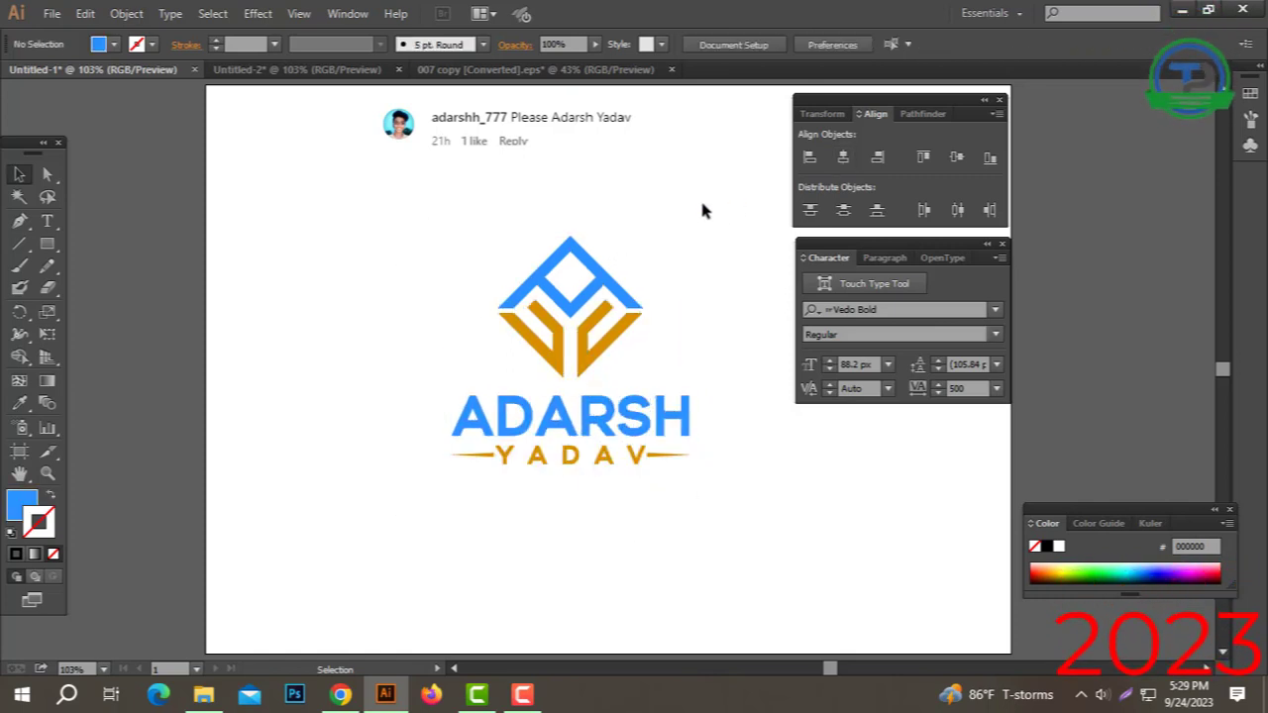
drag(704, 206, 312, 554)
key(ctrl+g)
Step: Re-paste the logo group centred, hide the panels, and enlarge the finished logo
key(ctrl+x)
key(ctrl+v)
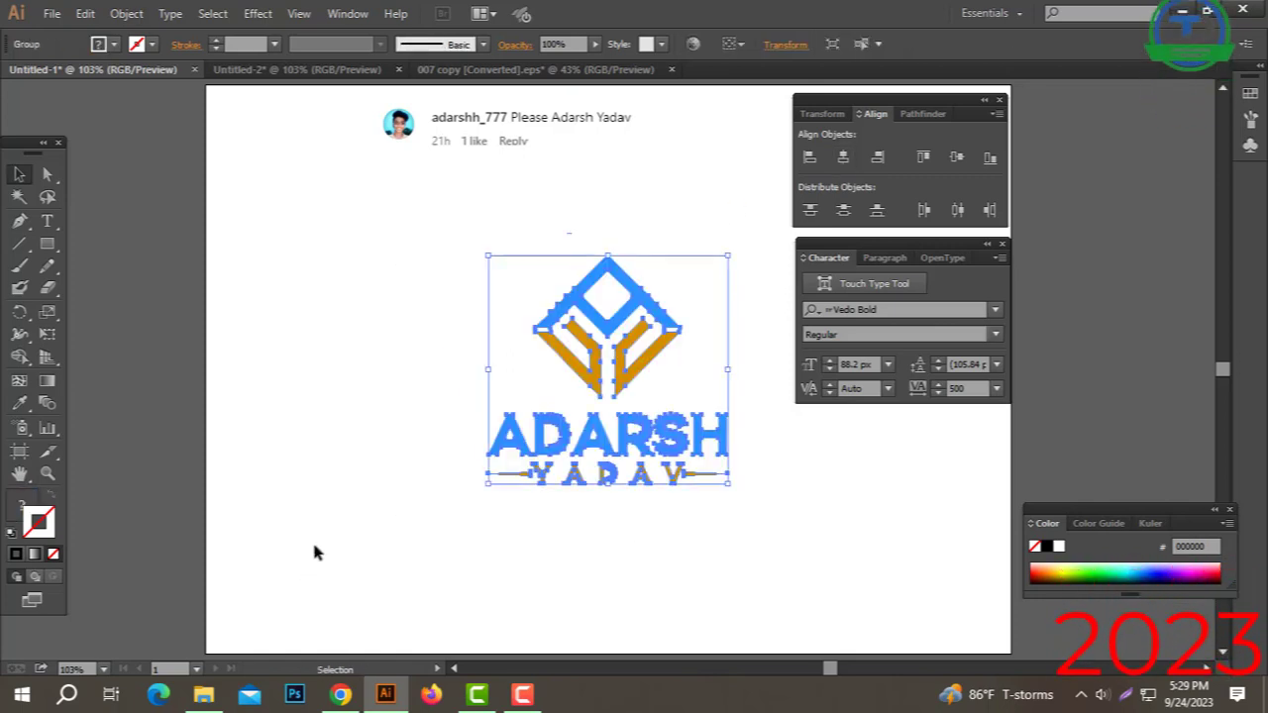
key(Tab)
drag(732, 227, 802, 188)
click(897, 194)
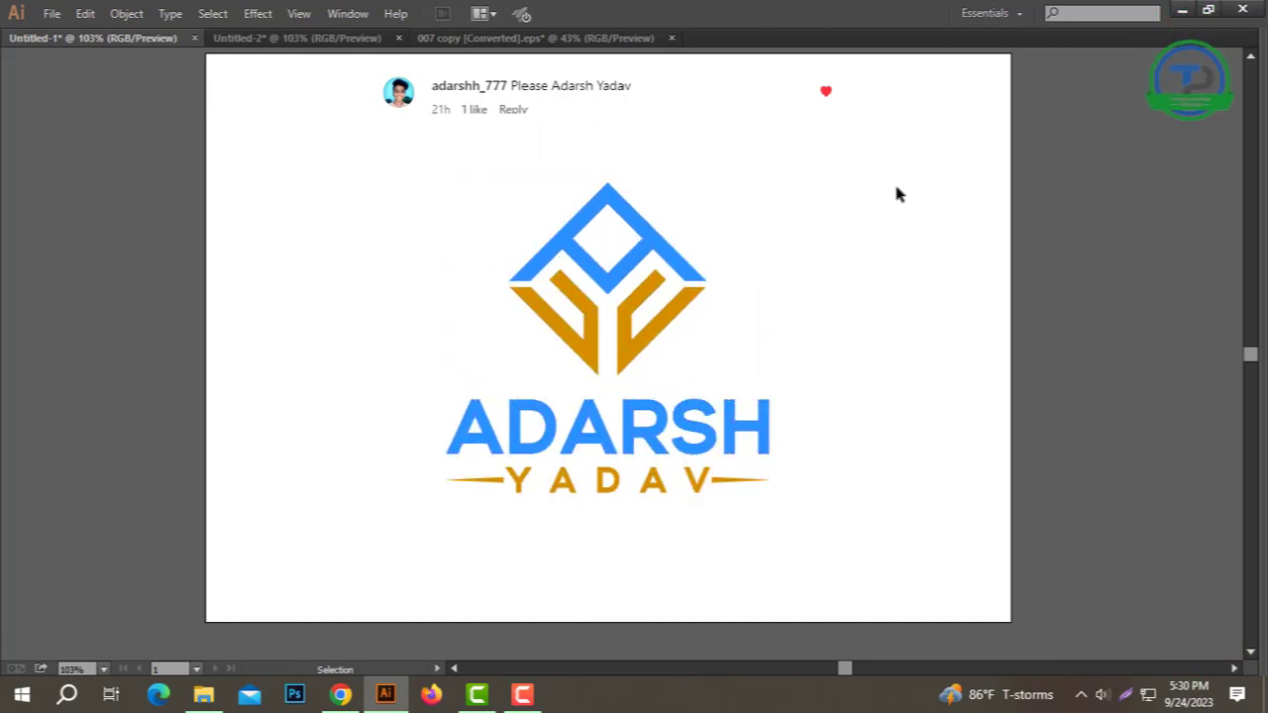